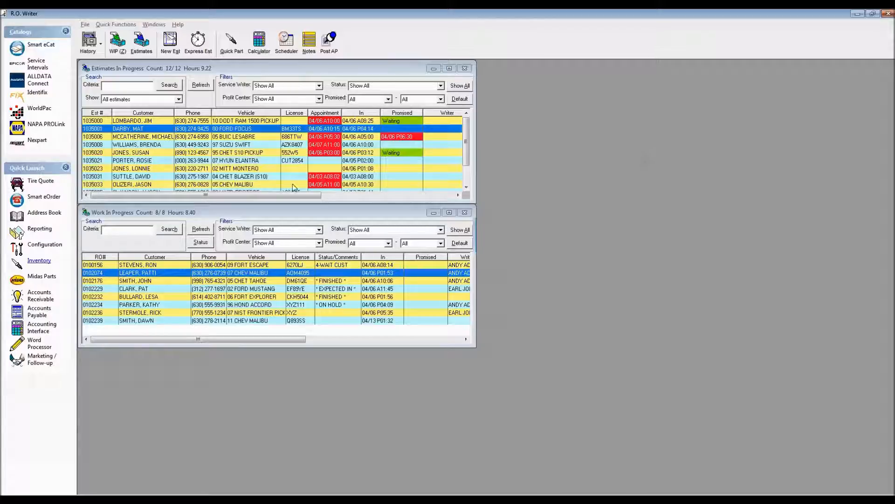
- Open Inventory and view the Core Returns and Part Returns lists for all suppliers, closing each one
click(38, 261)
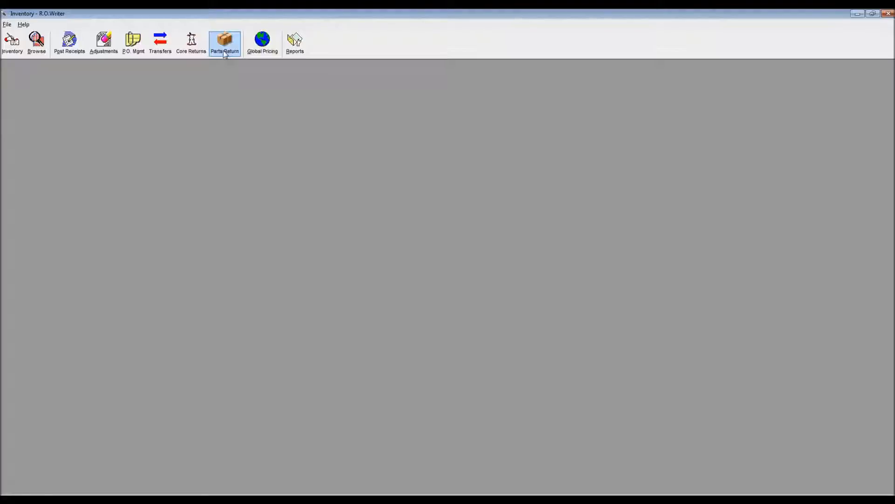
click(191, 42)
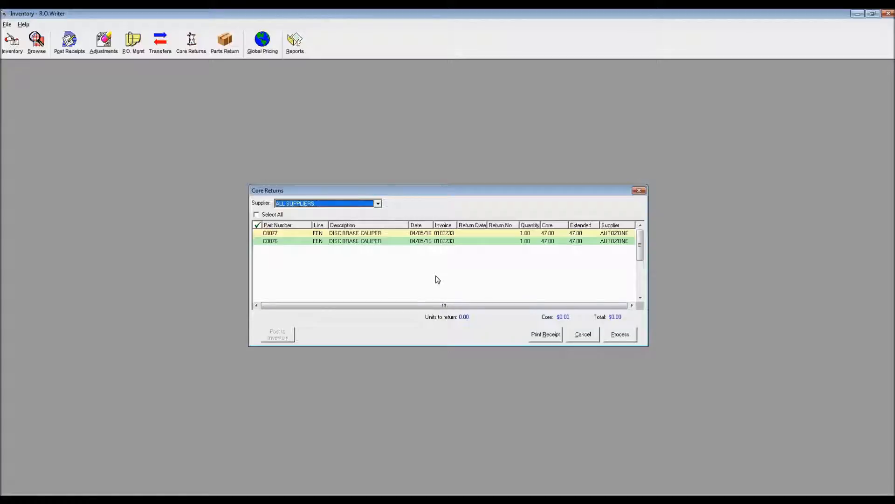
click(639, 190)
click(225, 41)
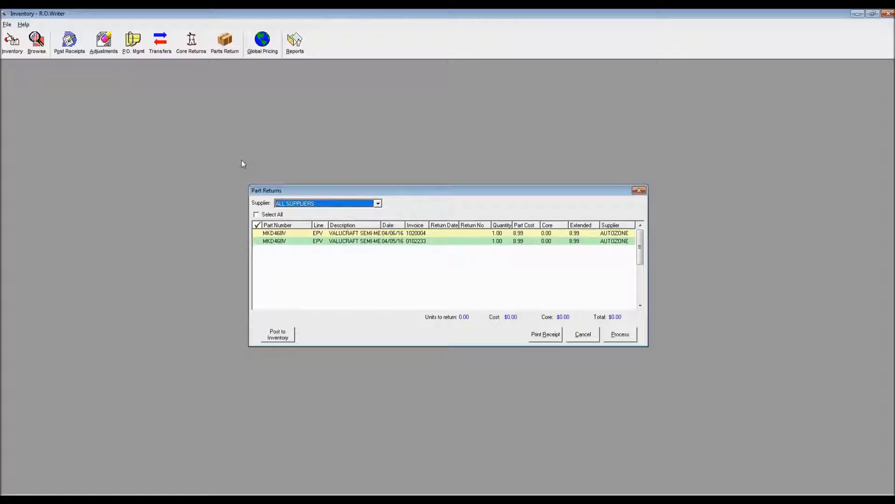
click(638, 191)
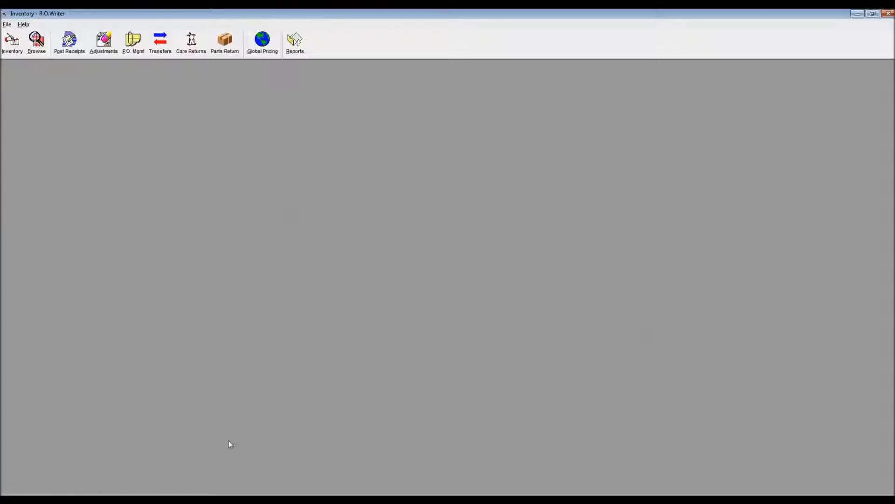
- Switch to Configuration and review the PO/Transfer and Other Parts Options, entering the access password to open them
mouse_move(214, 500)
click(247, 466)
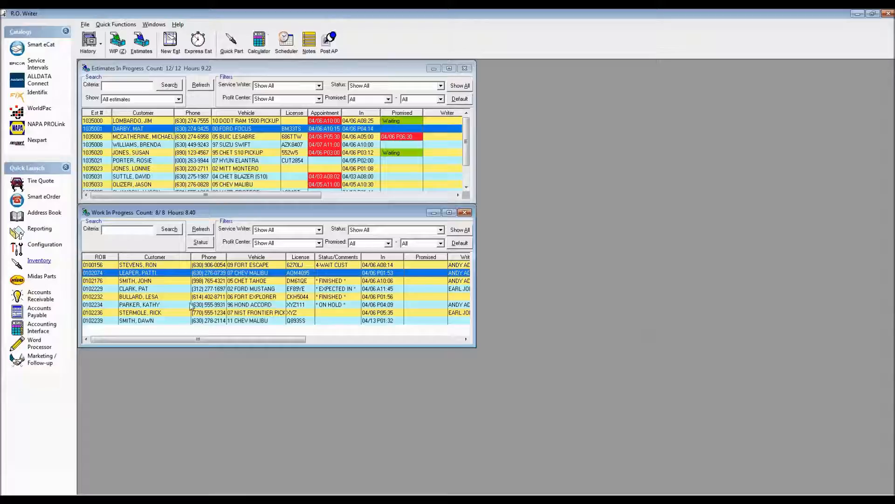
click(37, 248)
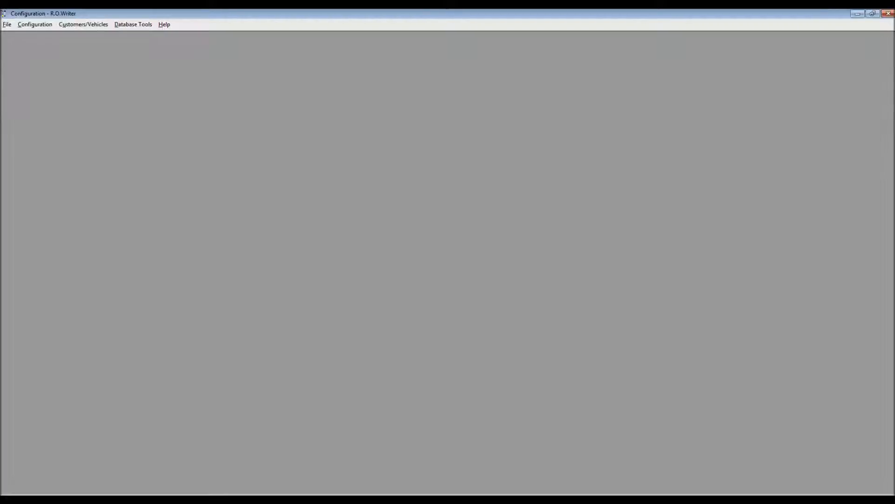
click(37, 26)
mouse_move(44, 46)
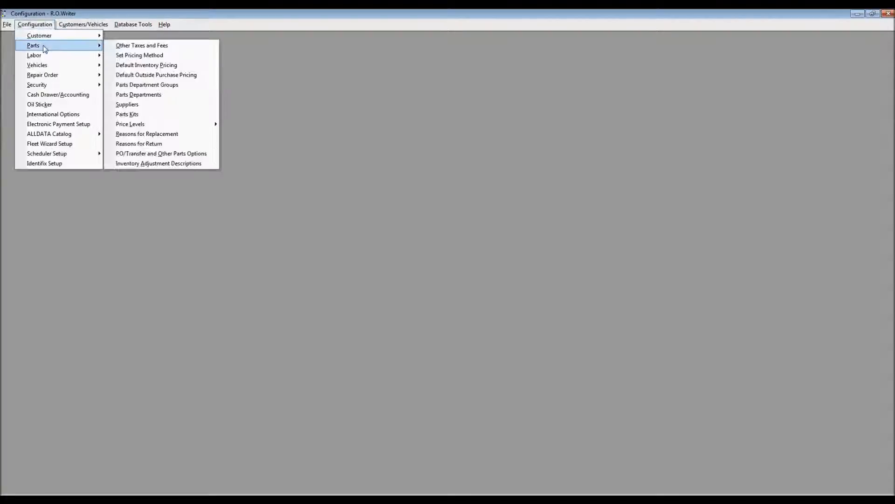
click(158, 154)
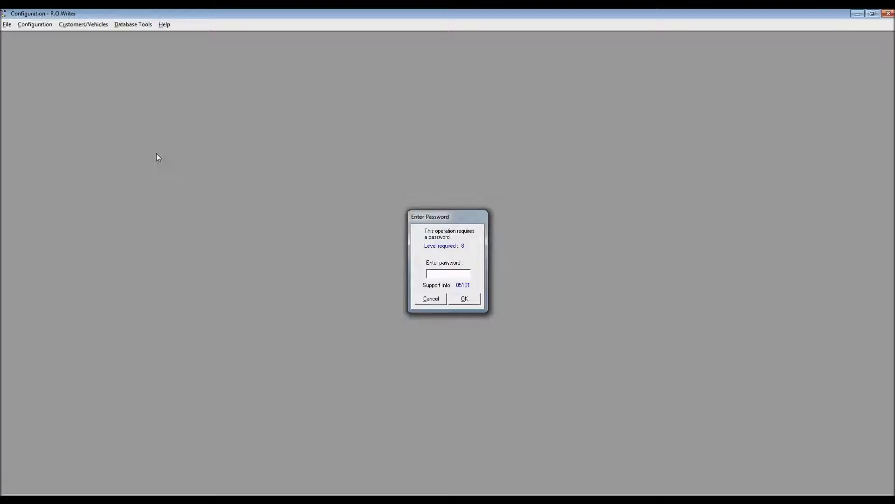
key(Return)
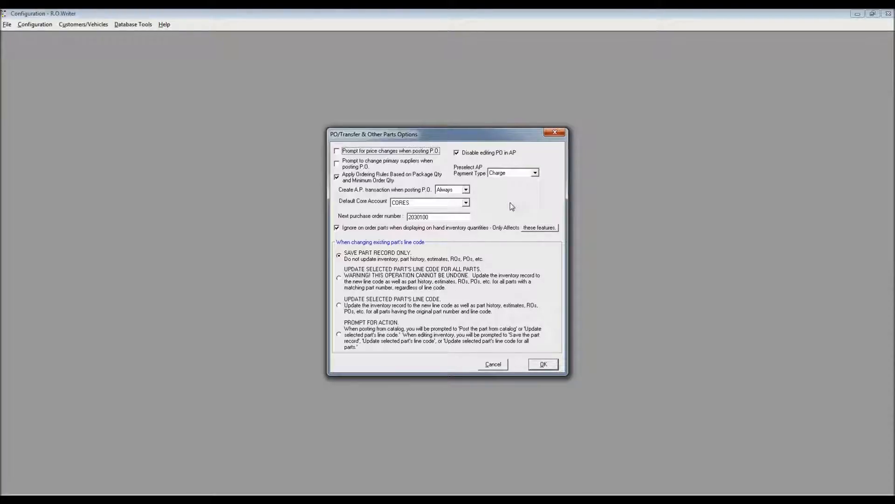
click(555, 133)
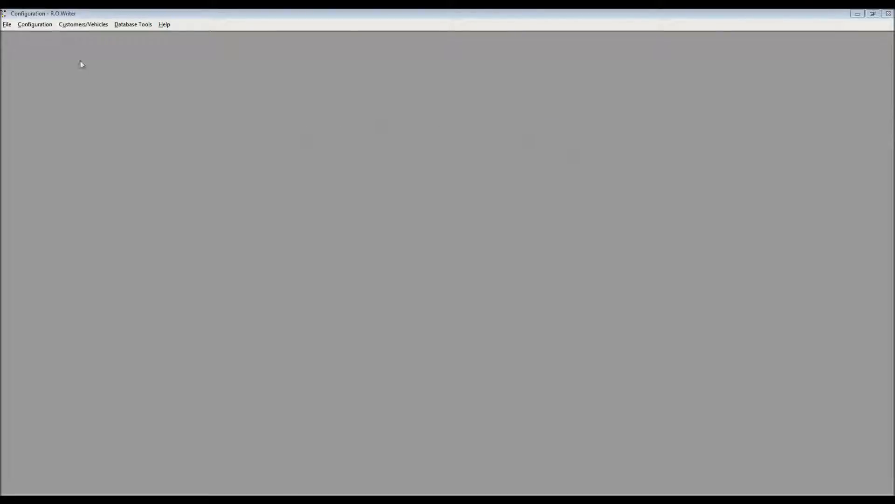
- Enter the access password for the repair order R.O. Options, review the settings and close them unchanged
click(44, 24)
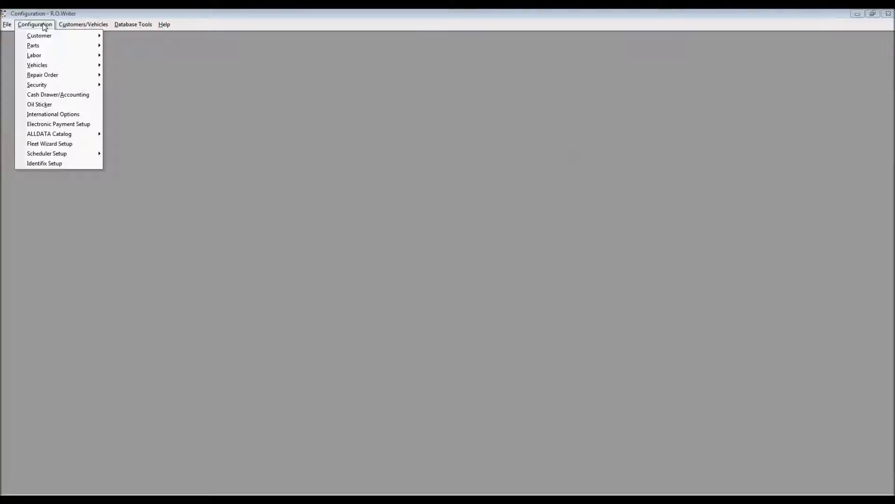
mouse_move(54, 76)
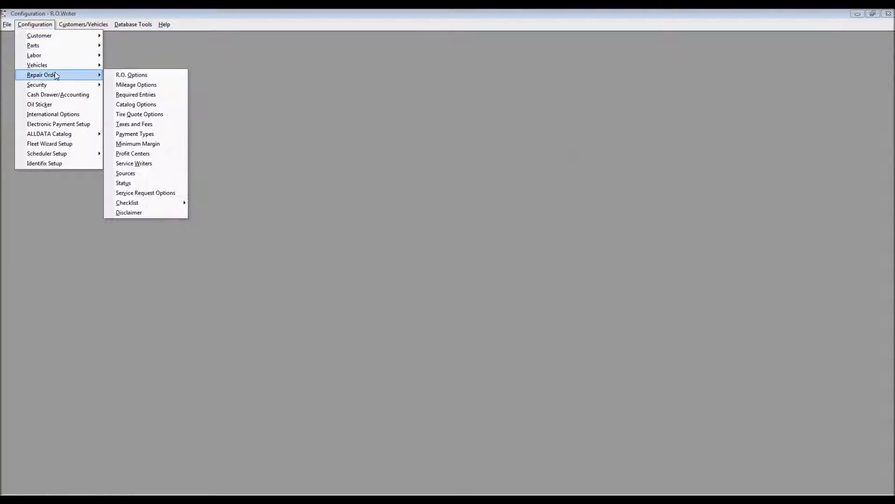
click(140, 76)
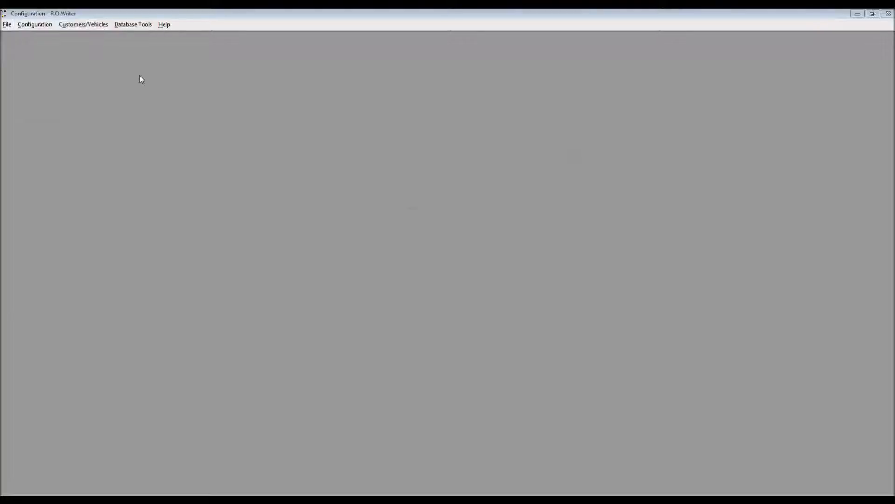
key(Return)
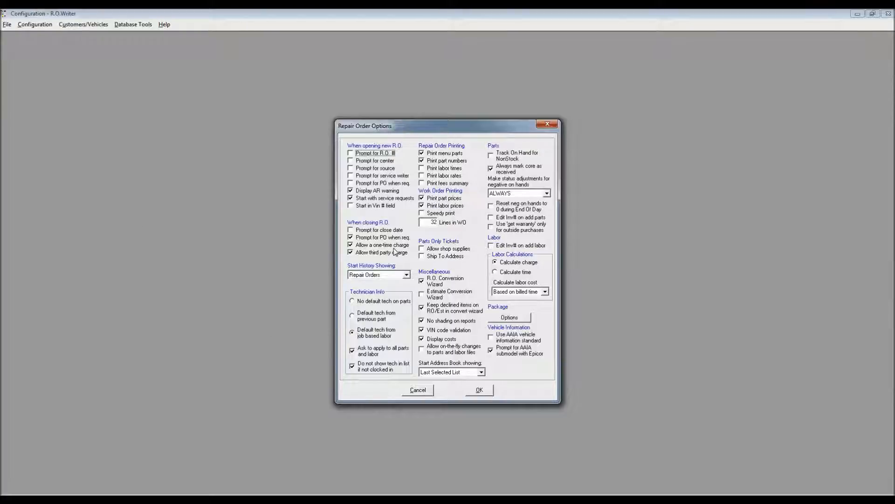
click(547, 124)
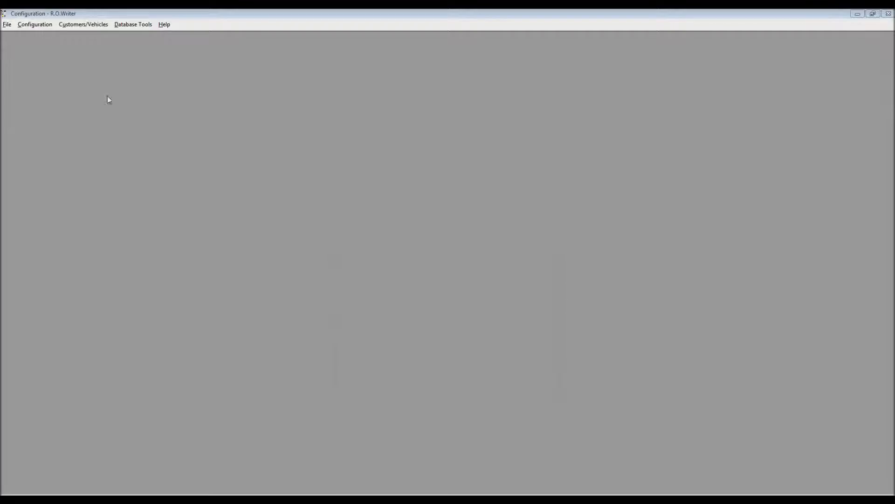
- Enter the access password for the repair order Catalog Options, review the settings and close them unchanged
click(37, 26)
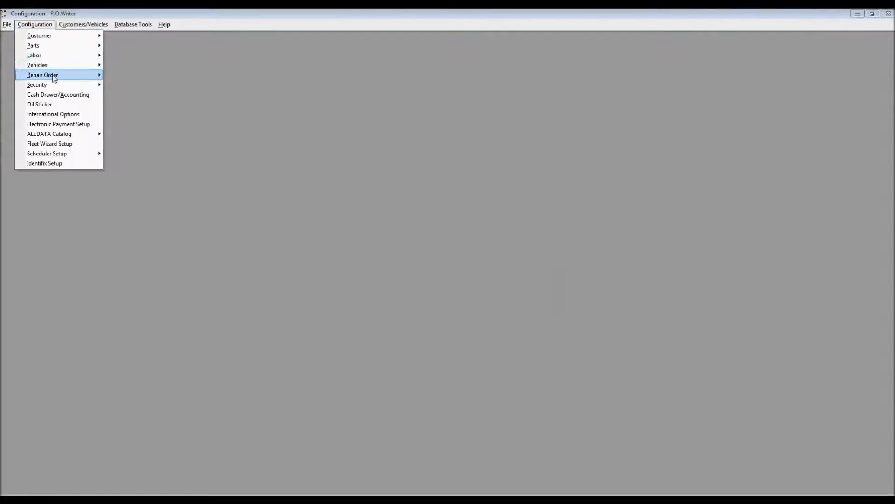
mouse_move(60, 77)
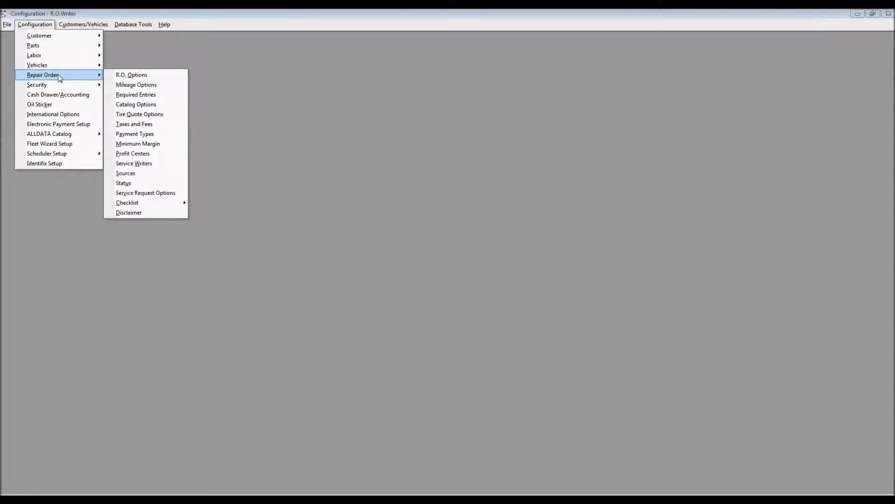
click(145, 106)
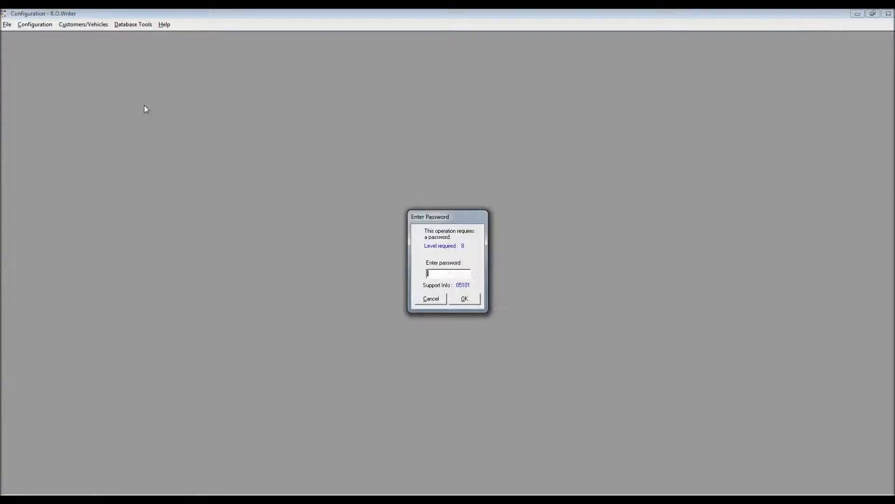
key(Return)
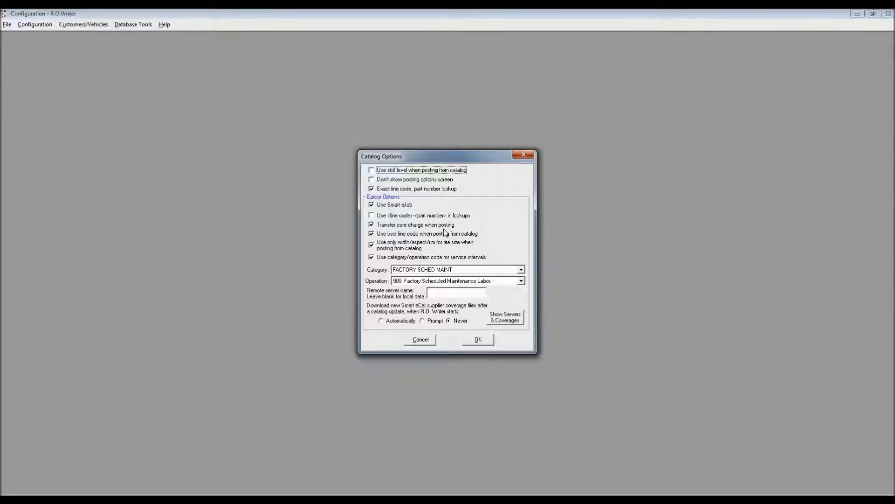
click(523, 154)
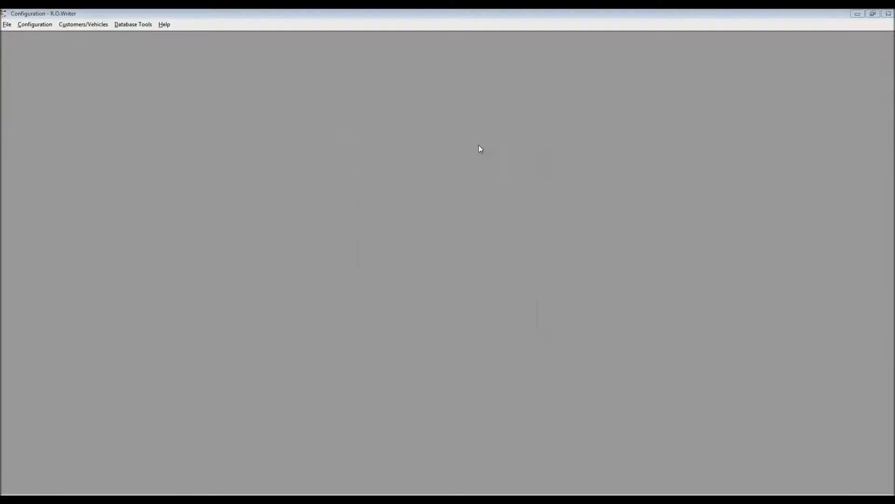
- Open Parts Department Groups with the access password, then review and save the BRAKES group without changes
click(37, 24)
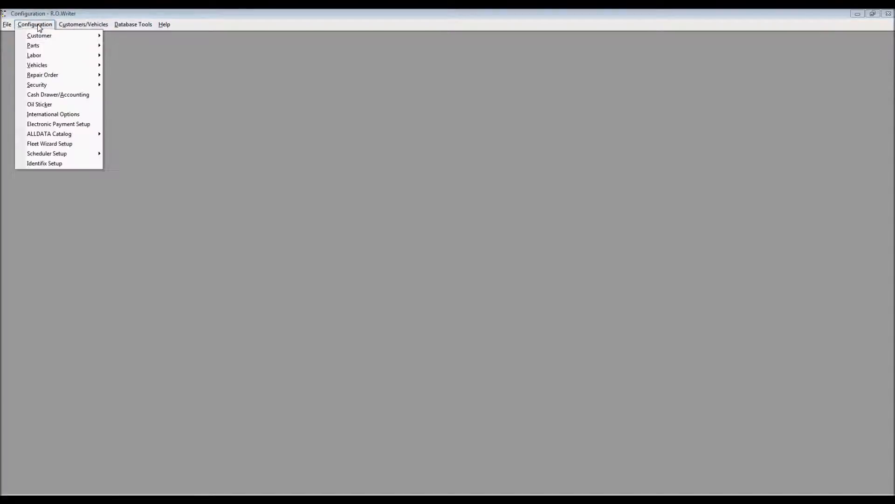
mouse_move(56, 46)
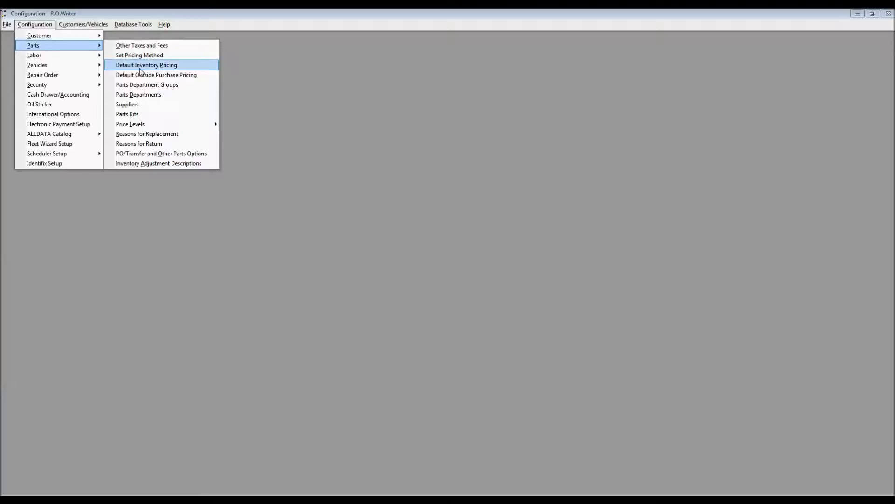
click(155, 89)
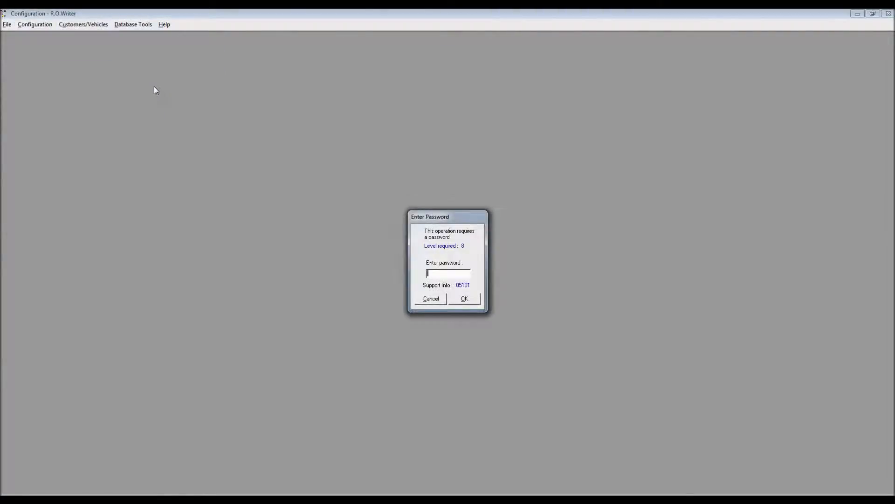
key(Return)
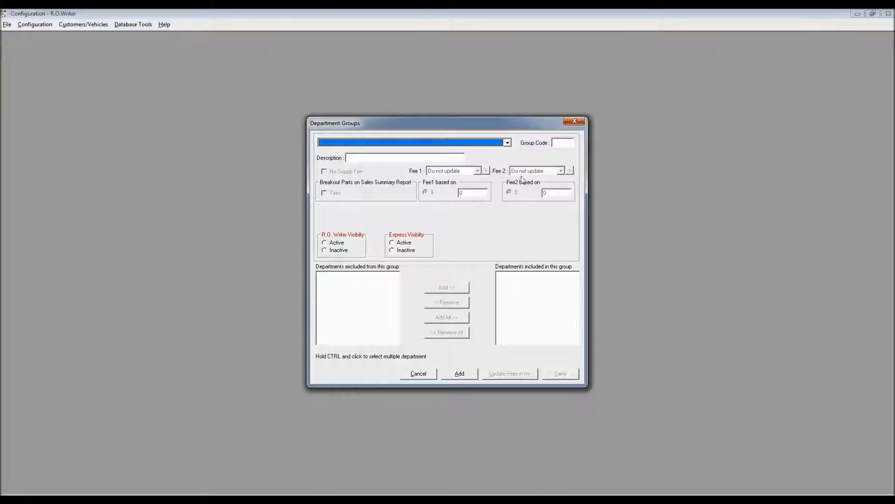
click(507, 143)
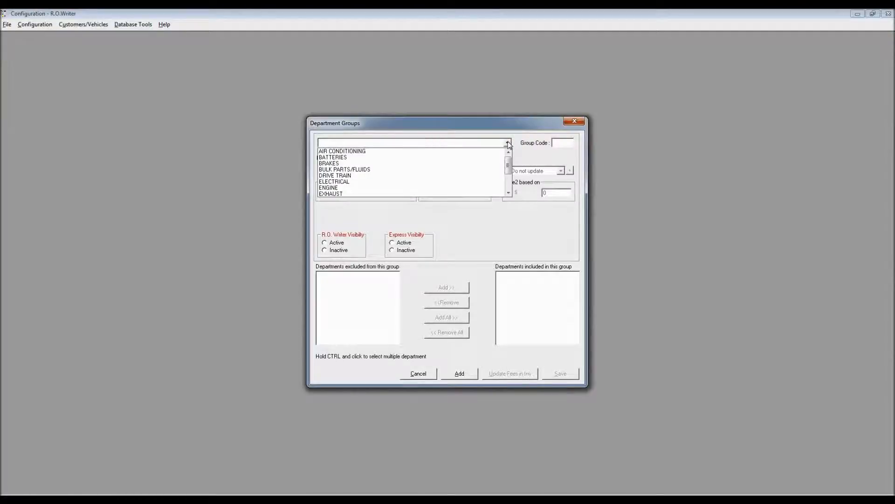
click(338, 163)
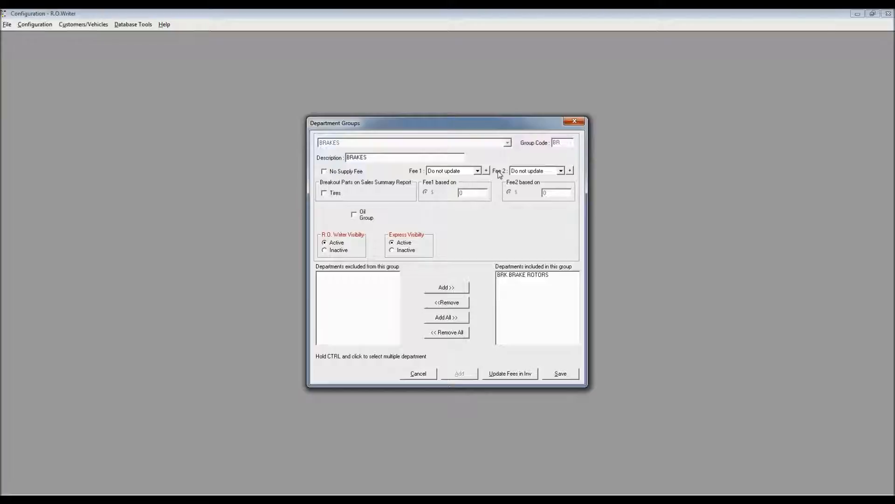
click(560, 373)
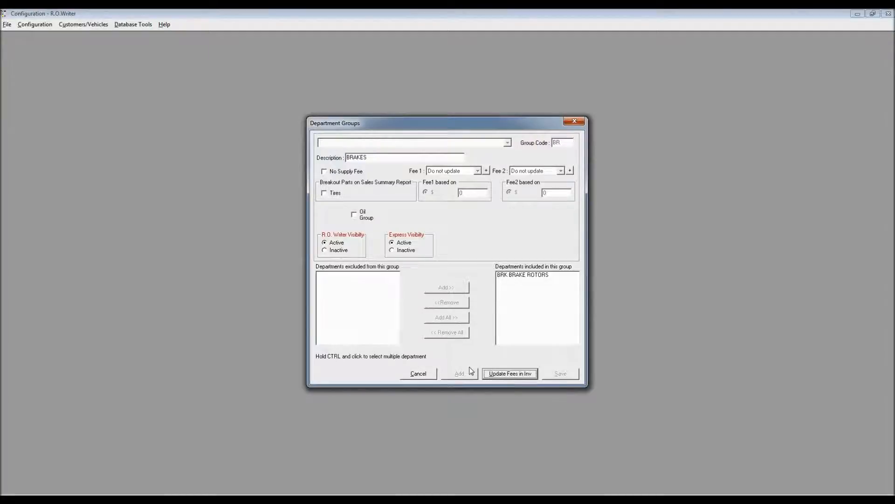
click(418, 373)
- Load the TIRES department group, review its fees and included departments, and save it without changes
click(507, 143)
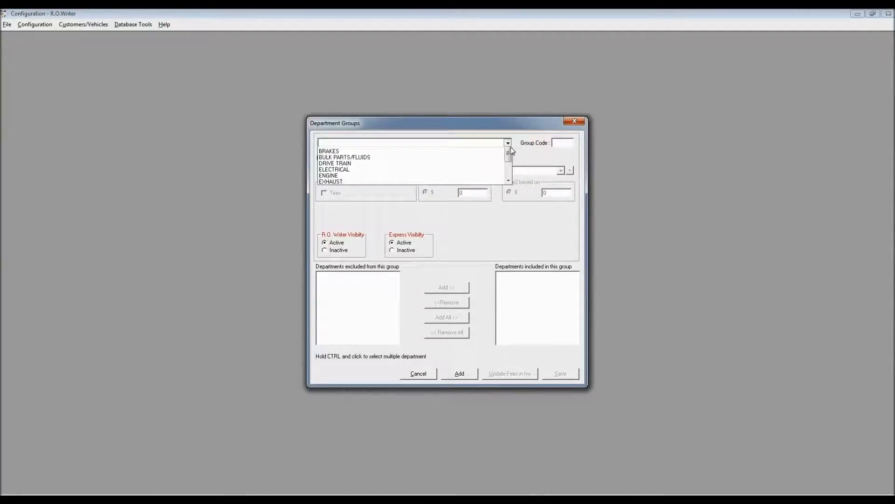
scroll(509, 168, down, 4)
click(476, 195)
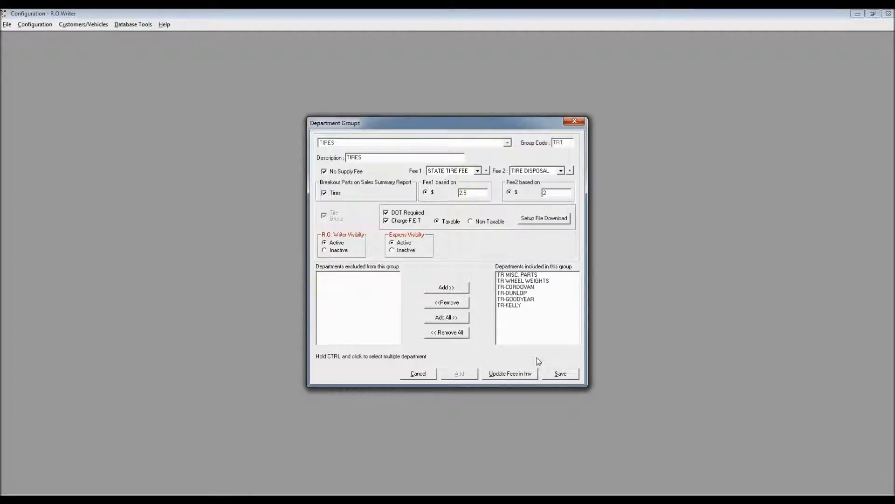
click(563, 375)
click(411, 374)
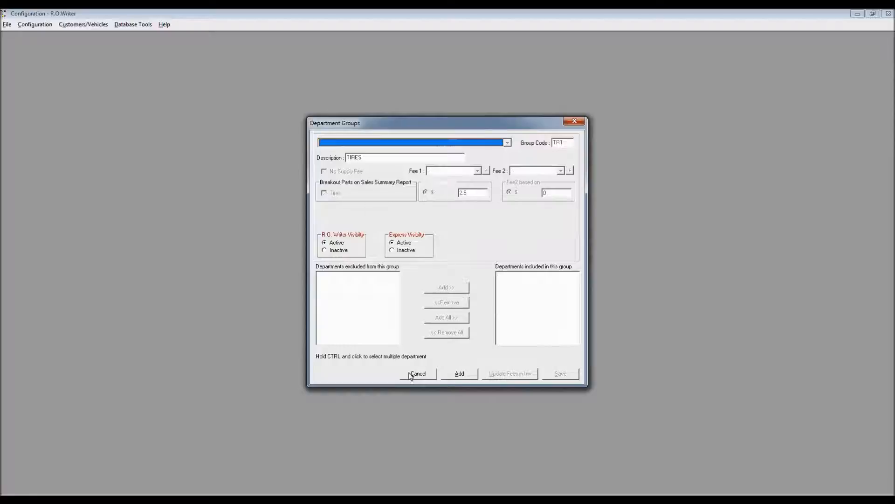
- Set Fee 1 of the BATTERIES department group to STATE BATT FEE at $1.00 and save the group
click(508, 143)
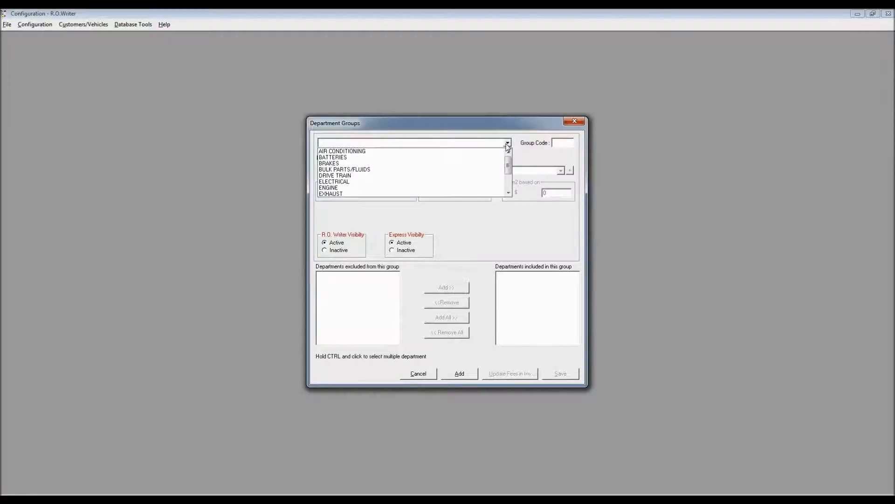
click(353, 160)
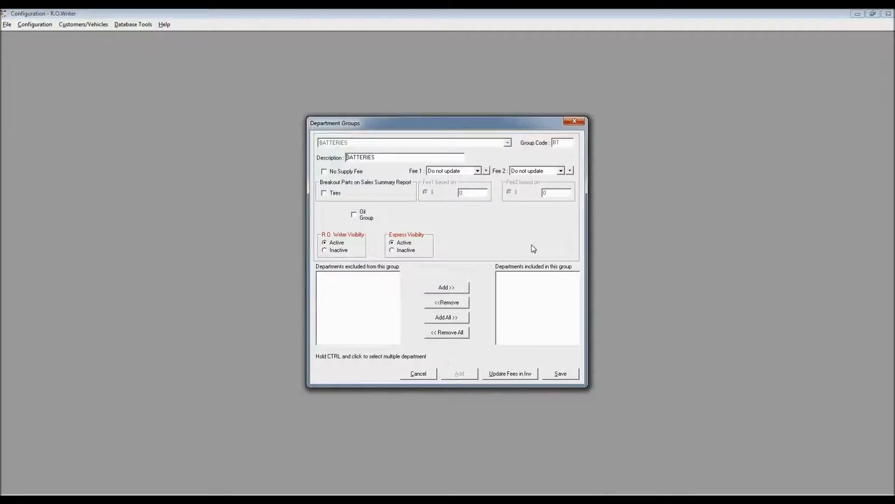
click(477, 171)
scroll(475, 187, up, 2)
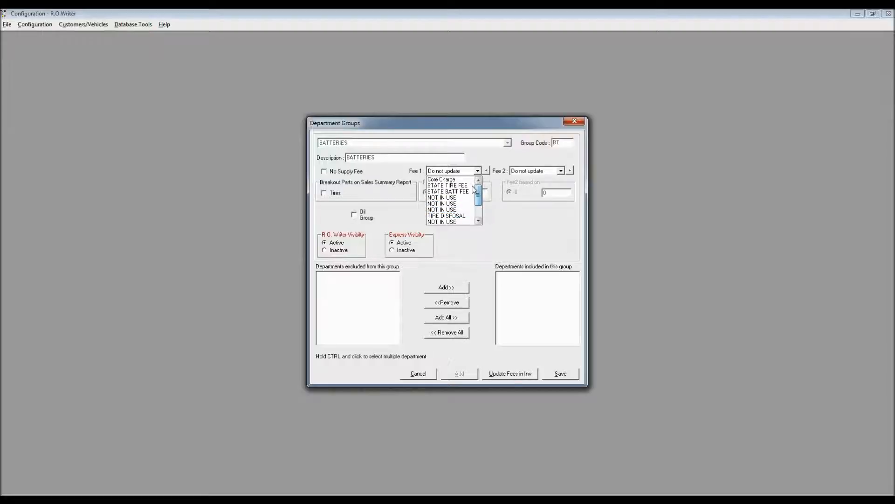
click(466, 191)
click(460, 193)
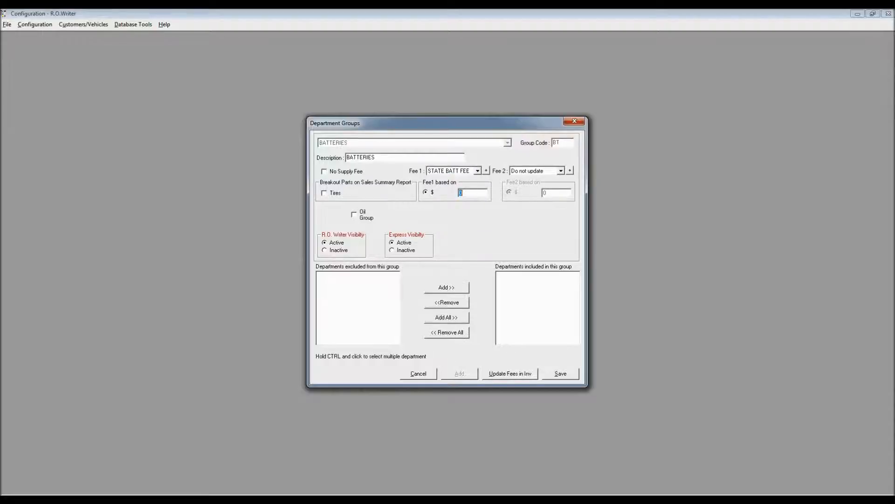
text(0.10)
click(562, 374)
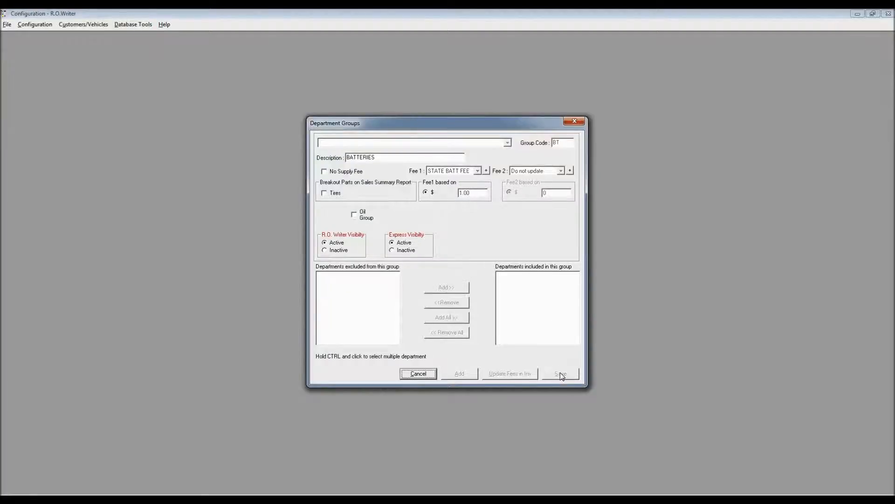
- Close the department groups and open the Parts Departments configuration with the access password
click(419, 374)
click(573, 122)
click(45, 26)
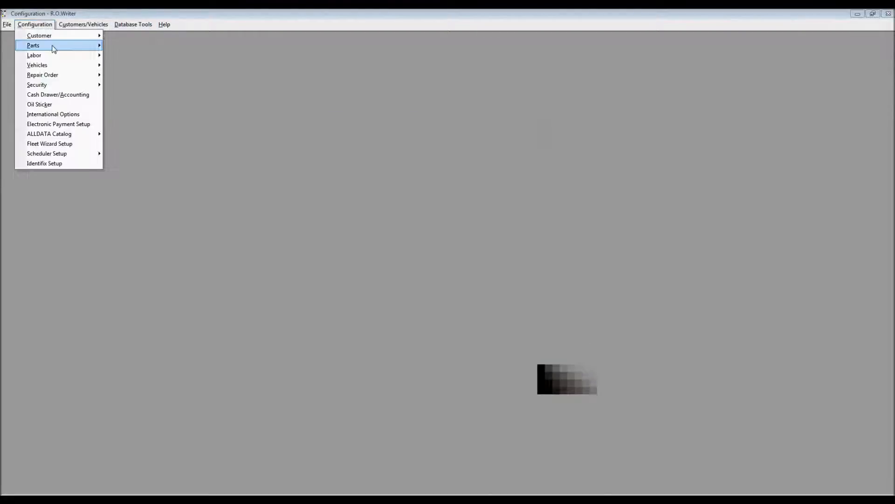
mouse_move(54, 48)
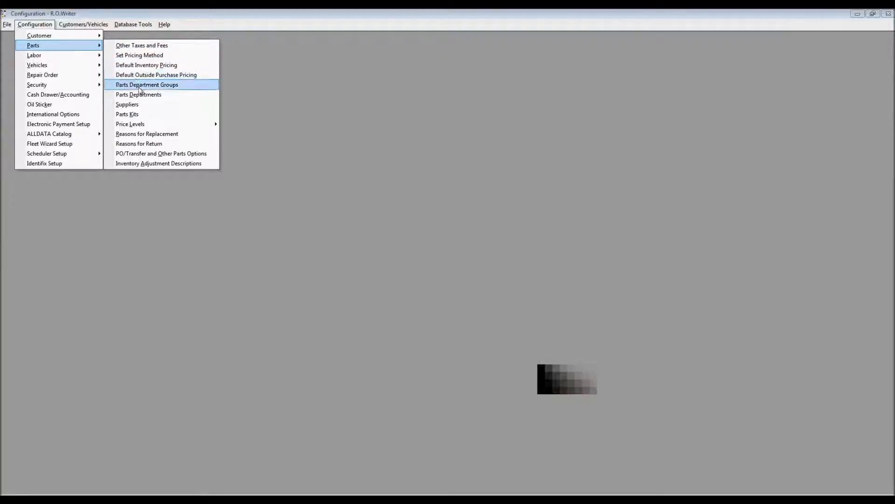
click(141, 94)
key(Return)
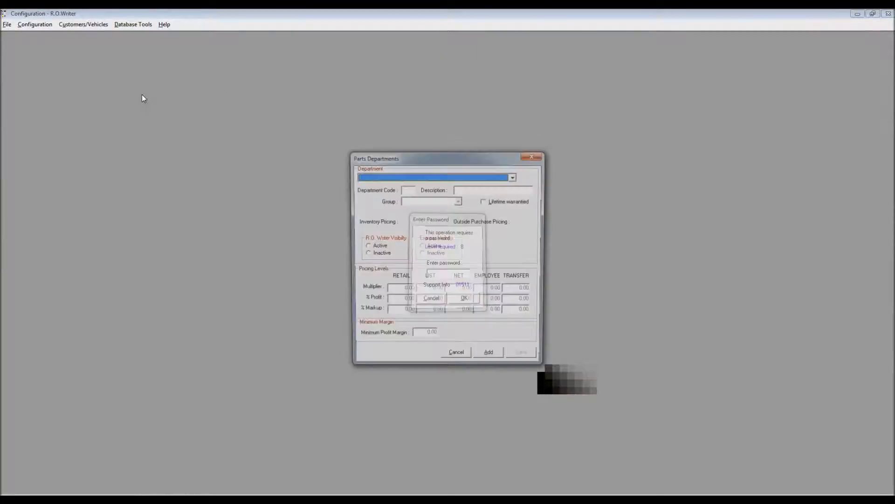
- Assign the BTY BATTERIES parts department to the BATTERIES group, save it and close Parts Departments
click(515, 177)
scroll(515, 220, down, 6)
scroll(516, 220, down, 5)
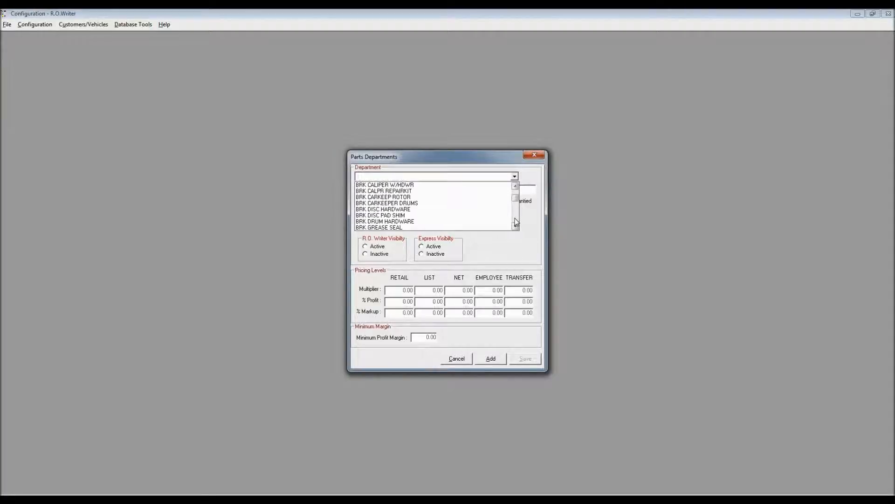
scroll(516, 222, down, 2)
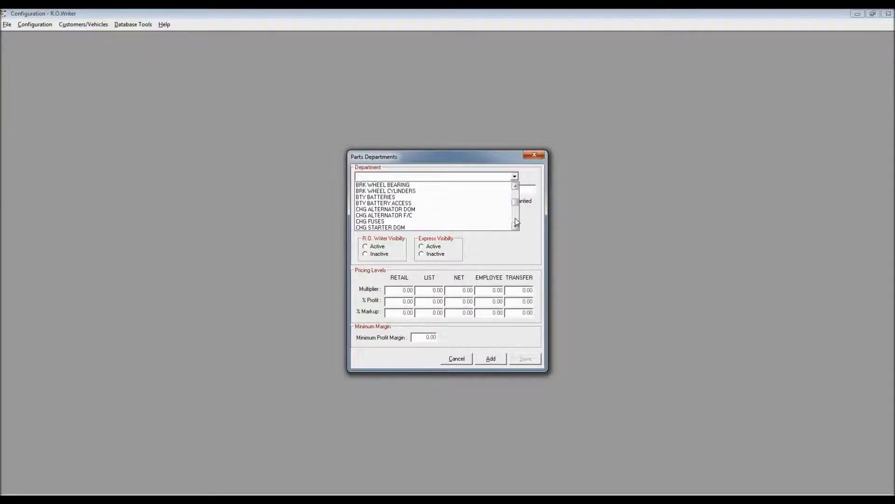
click(447, 200)
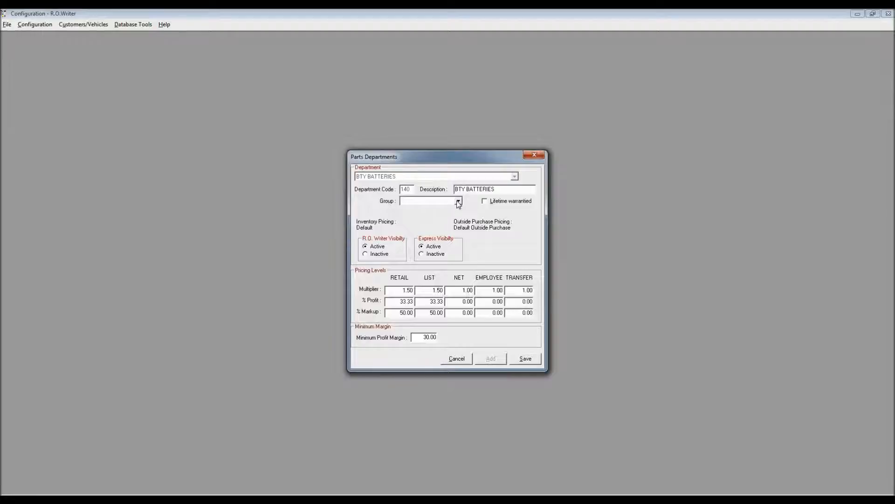
click(458, 201)
click(428, 216)
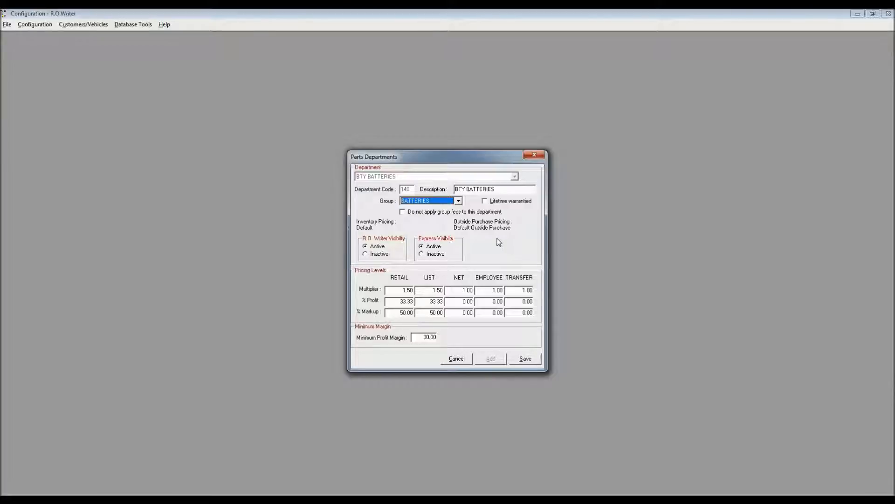
click(526, 360)
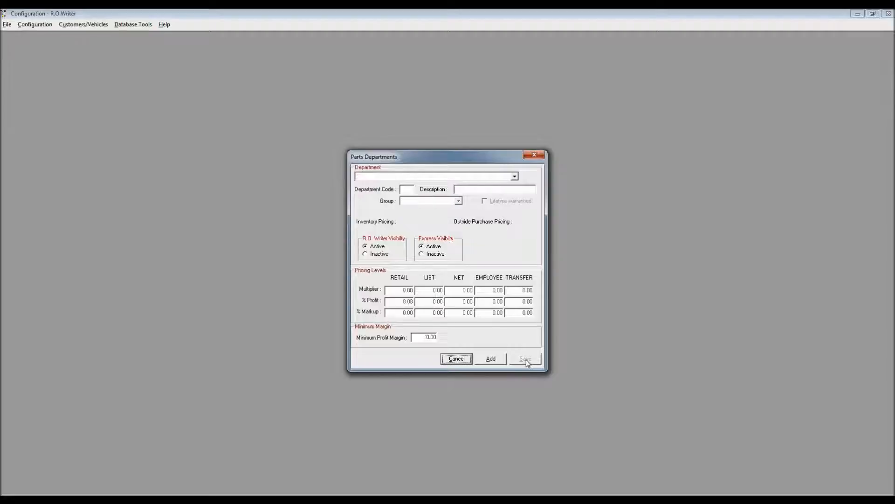
click(457, 360)
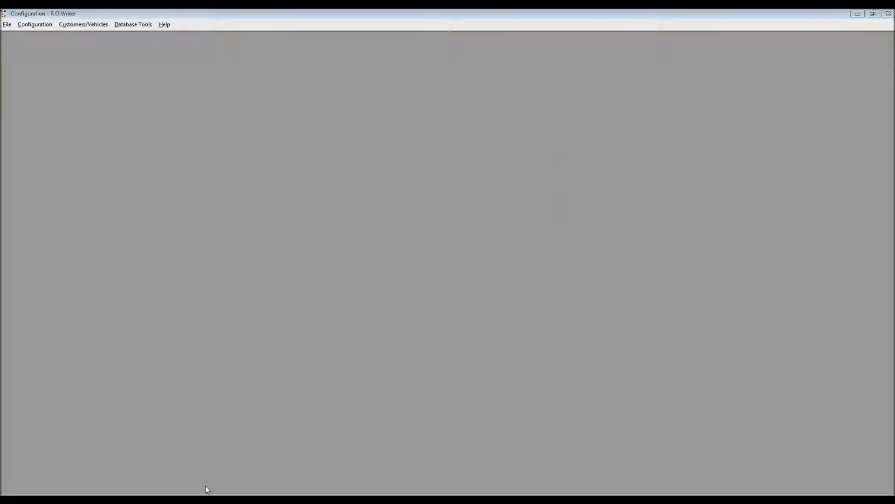
- Switch to R.O. Writer, open the 2011 Chev Malibu repair order and look up the Install Battery smart job under Batteries in Smart eCat
click(208, 500)
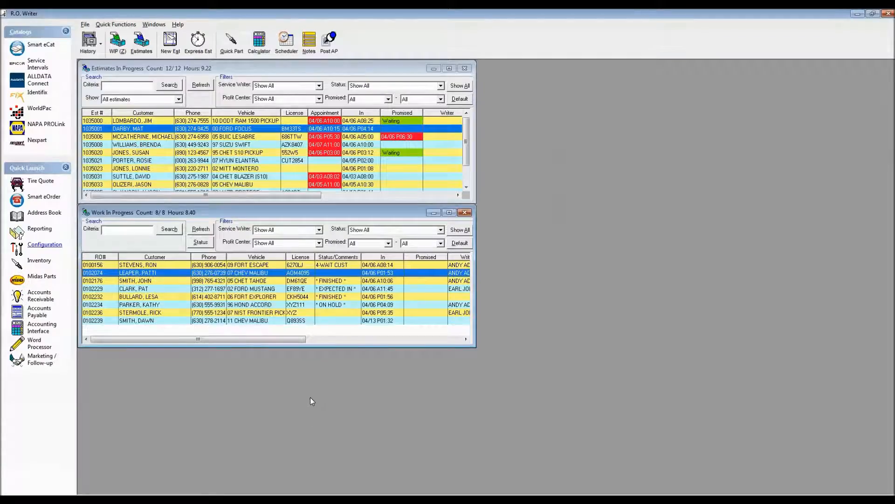
double_click(212, 321)
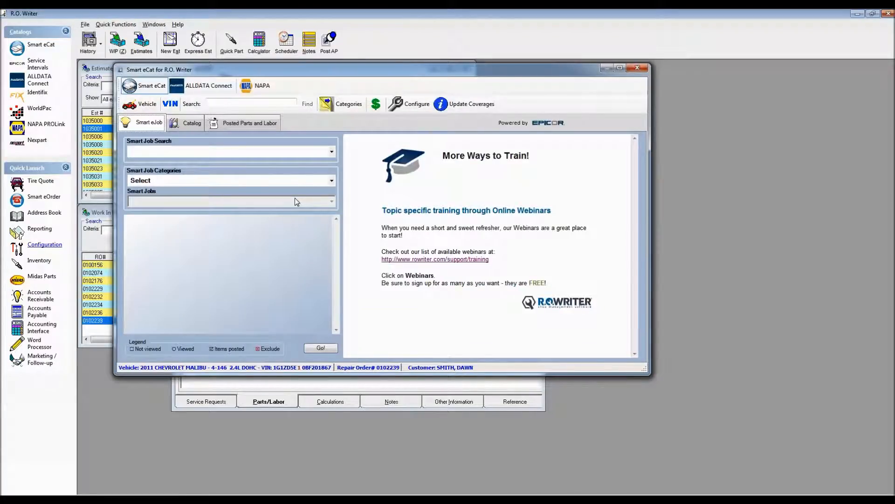
click(332, 183)
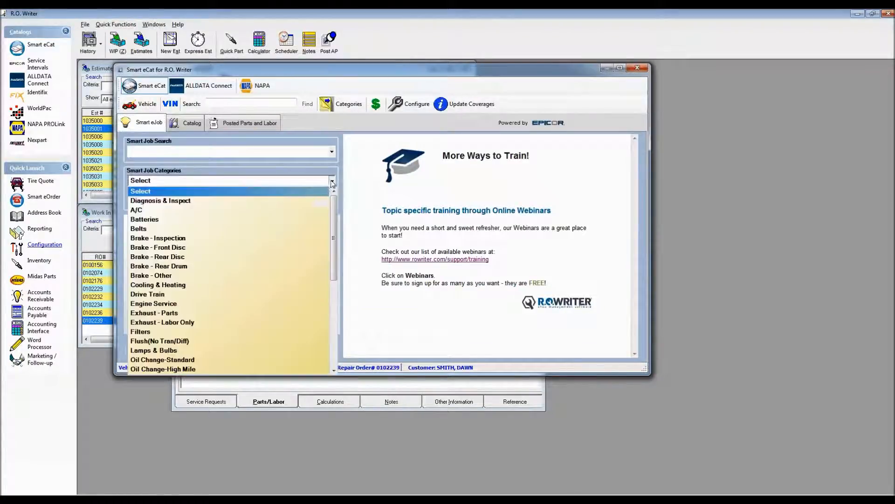
click(159, 220)
click(197, 202)
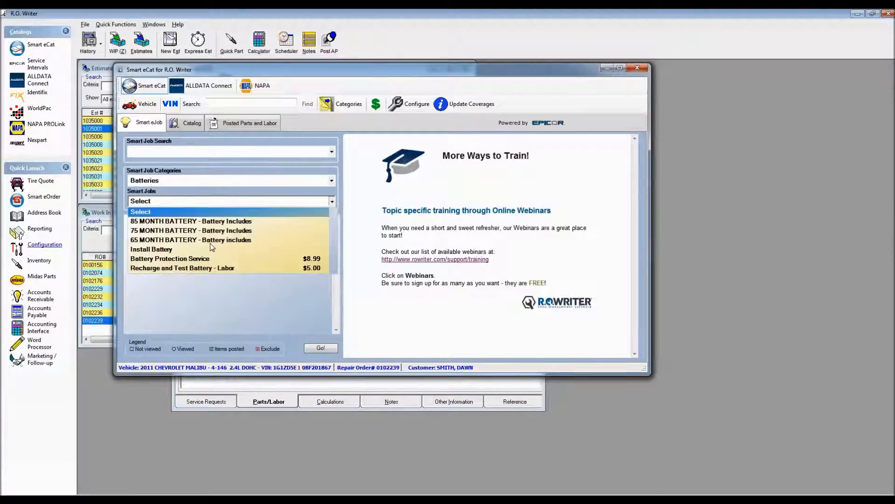
click(167, 251)
click(321, 347)
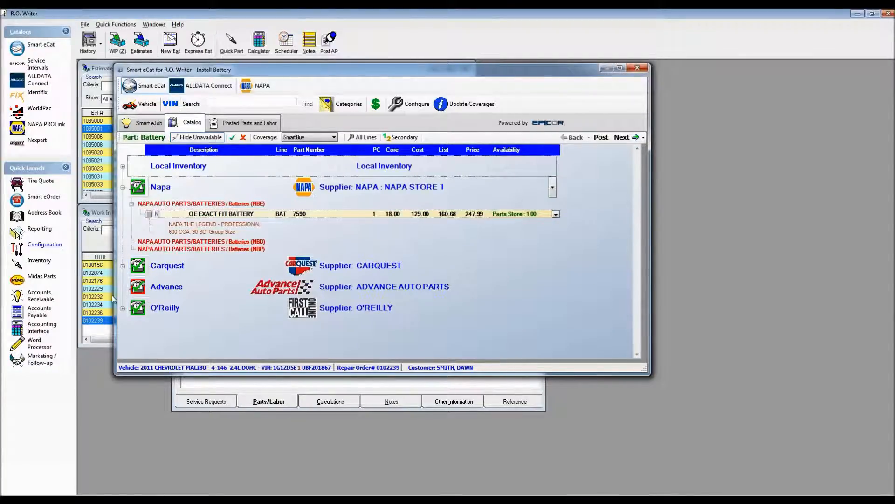
- Select battery 90-70 from Carquest and post the Install Battery job to the repair order
click(123, 267)
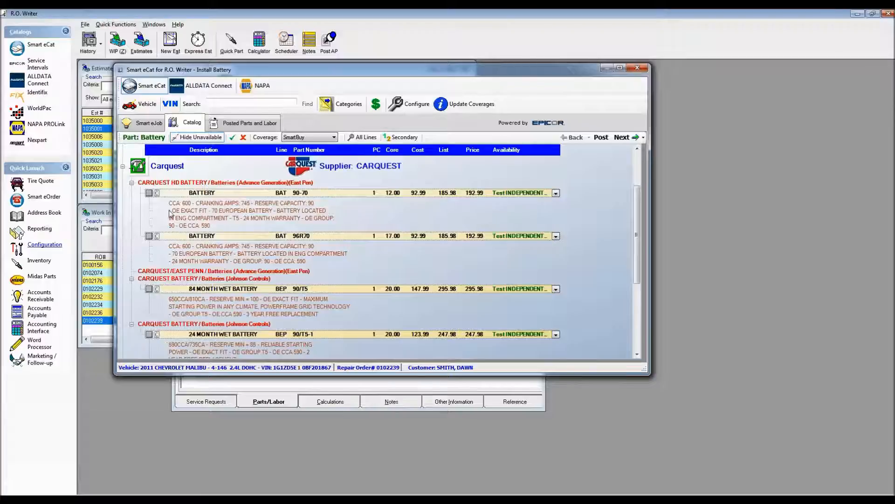
click(149, 193)
click(623, 137)
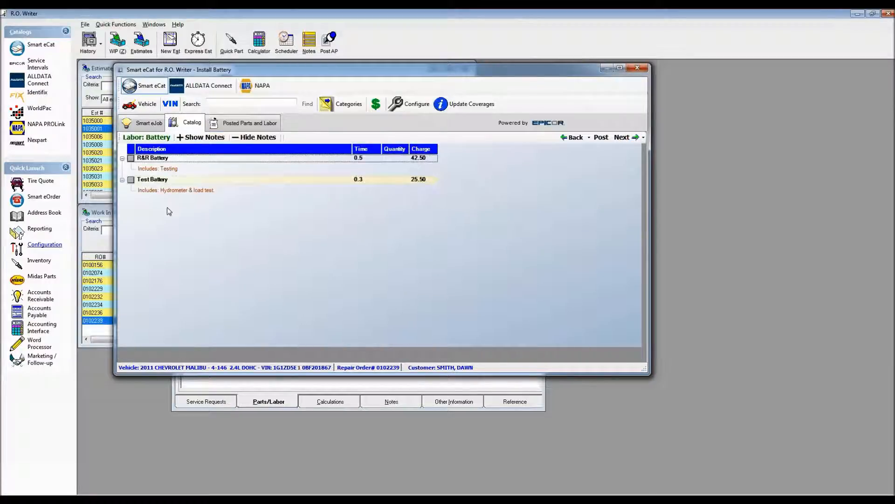
click(623, 137)
click(546, 240)
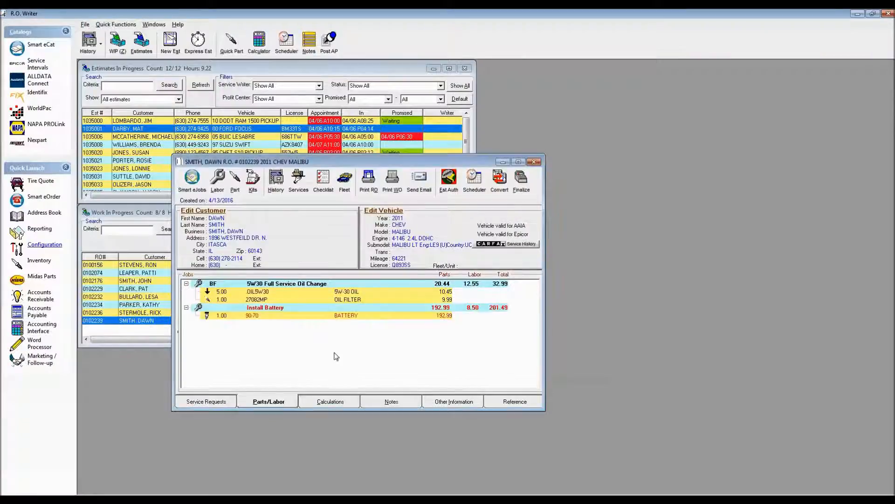
- Try assigning the 90-70 battery to the BTY BATTERIES department with its core charge replaced, then cancel the part edit
double_click(356, 316)
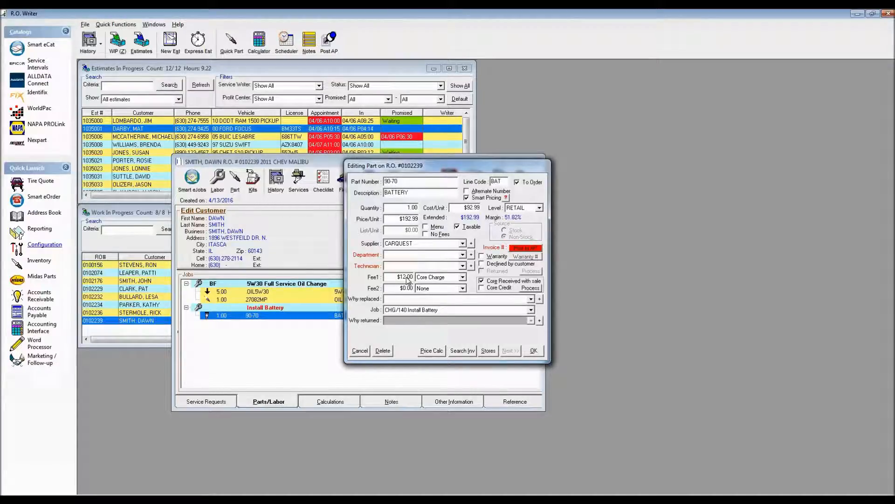
click(462, 255)
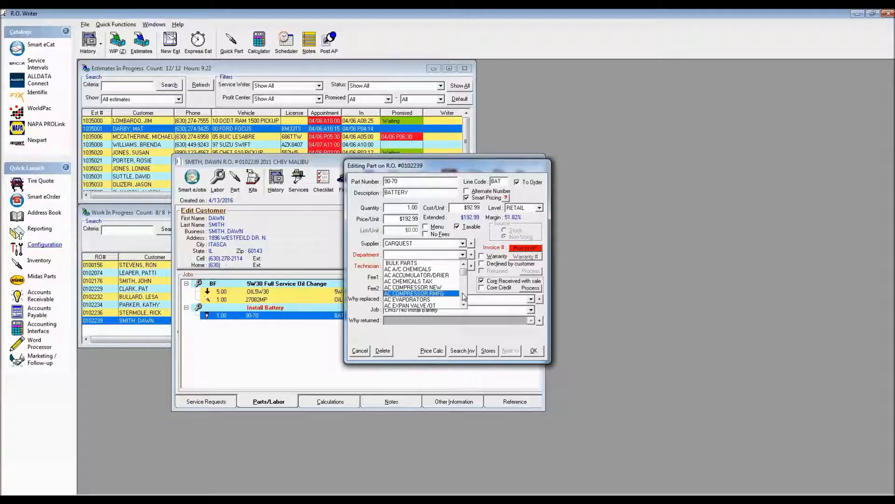
scroll(464, 296, down, 10)
drag(465, 280, 465, 281)
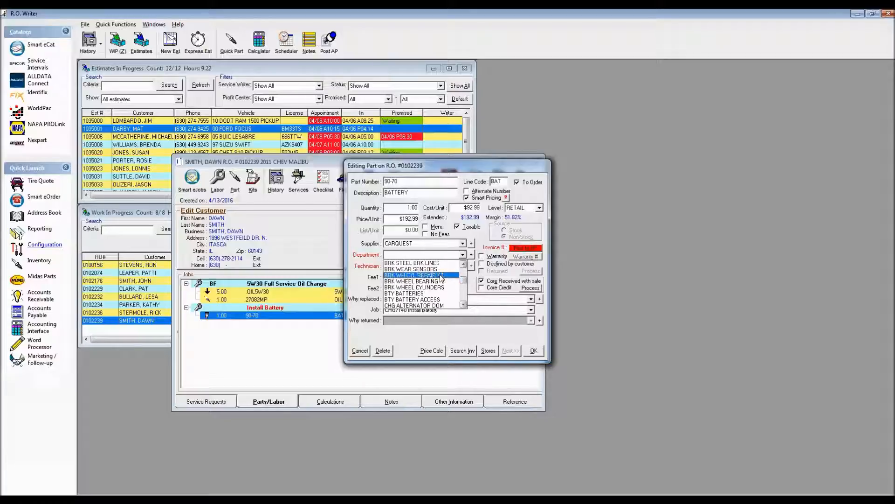
click(413, 293)
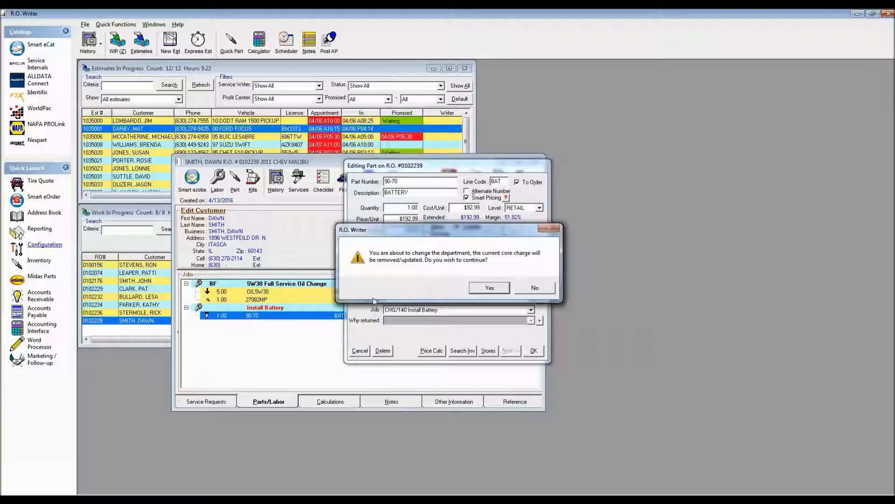
click(489, 287)
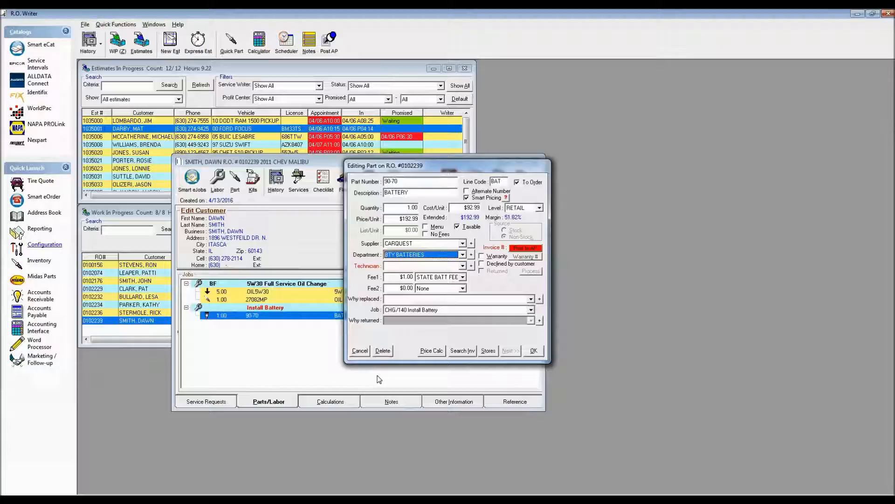
click(359, 350)
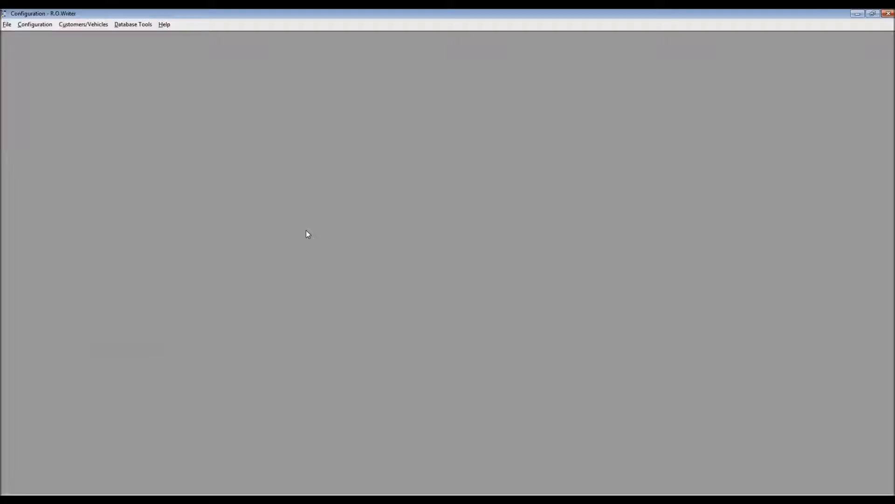
- Switch to Configuration, open Parts Department Groups with the access password and load the BATTERIES group
click(35, 26)
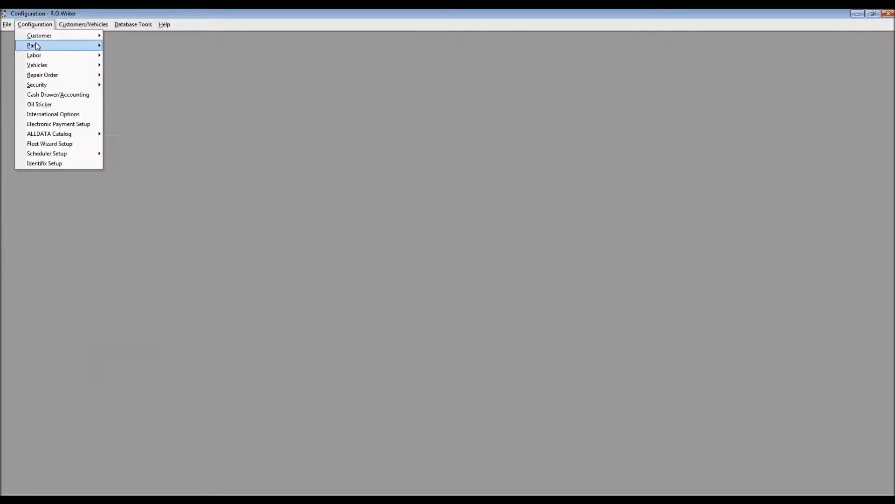
mouse_move(38, 47)
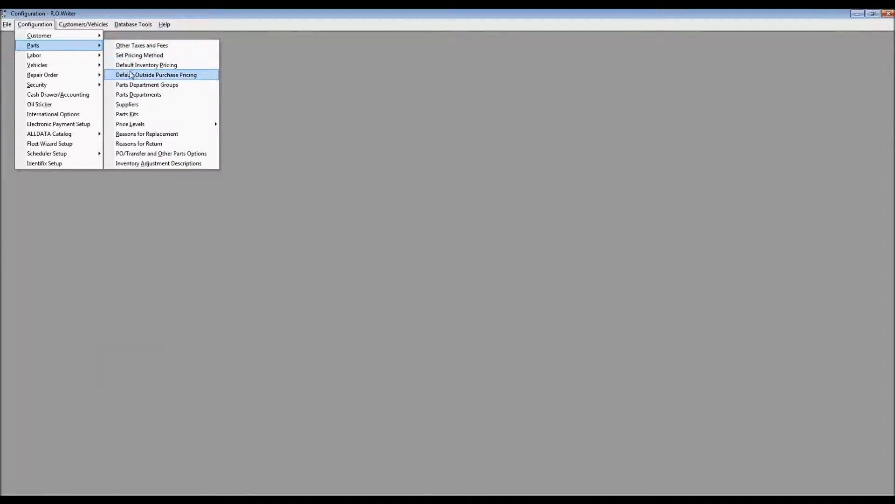
click(146, 86)
key(Return)
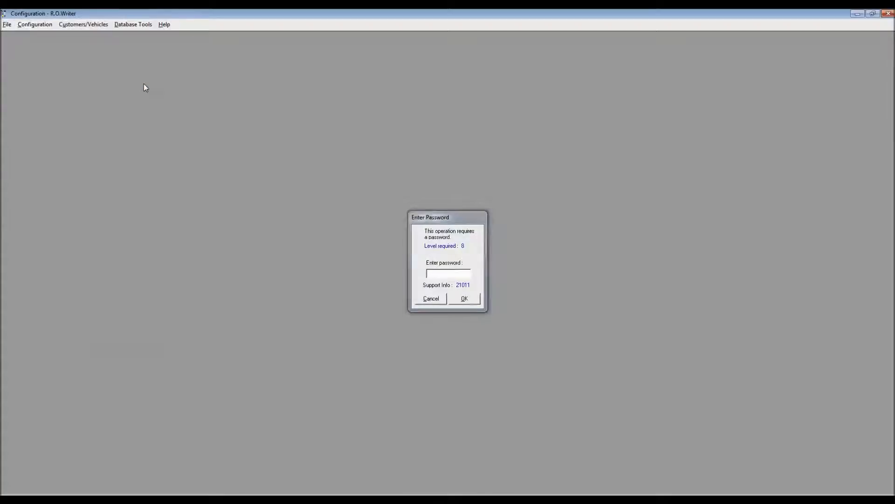
click(508, 142)
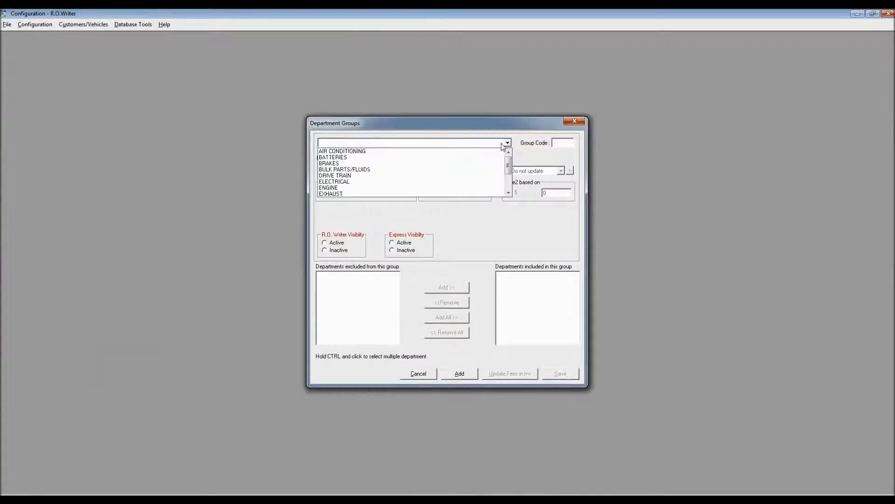
click(397, 158)
- Set Fee 1 of the BATTERIES department group to Do not update
click(478, 171)
scroll(481, 205, down, 2)
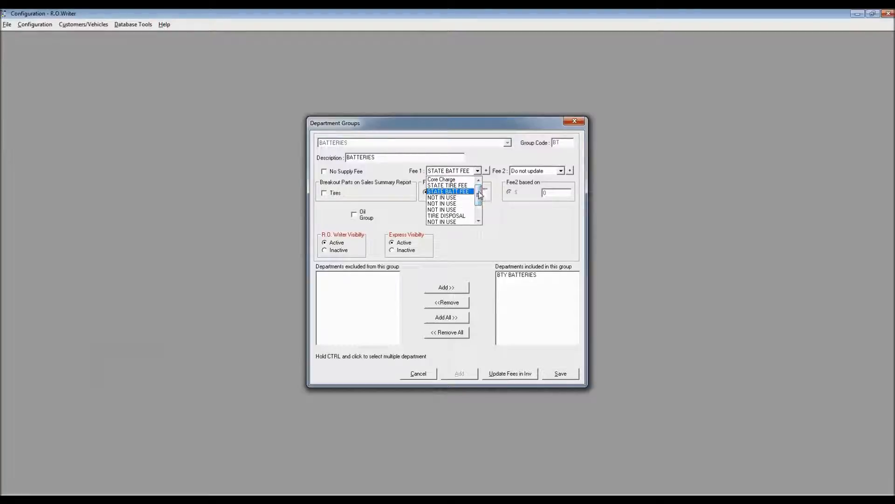
click(458, 223)
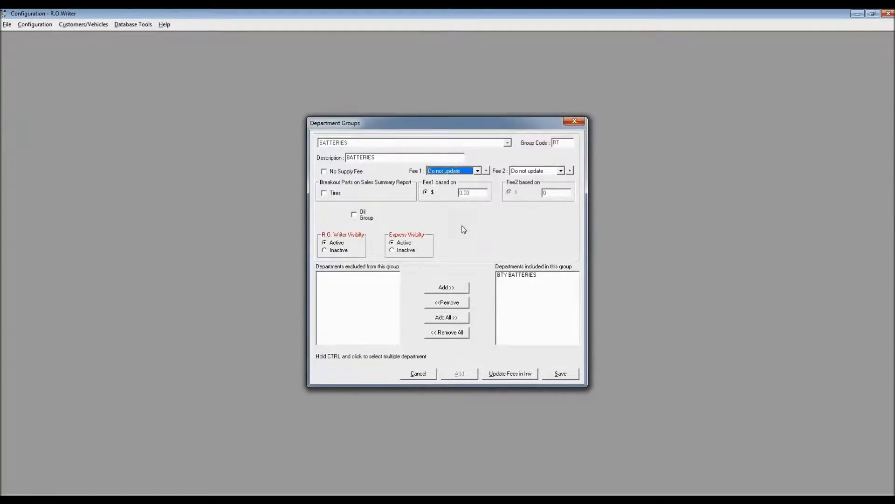
- Set Fee 2 of the BATTERIES group to STATE BATT FEE at $0.01, save the group and close Department Groups
click(561, 170)
drag(560, 200, 561, 194)
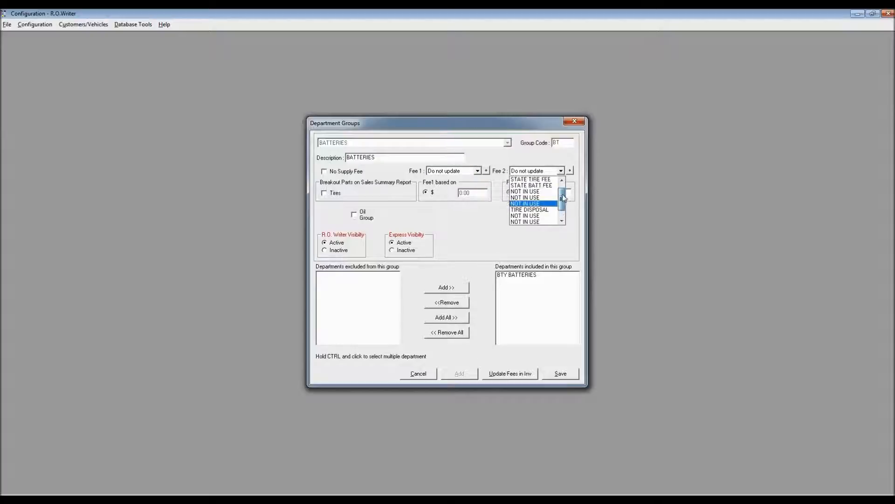
click(548, 185)
click(541, 193)
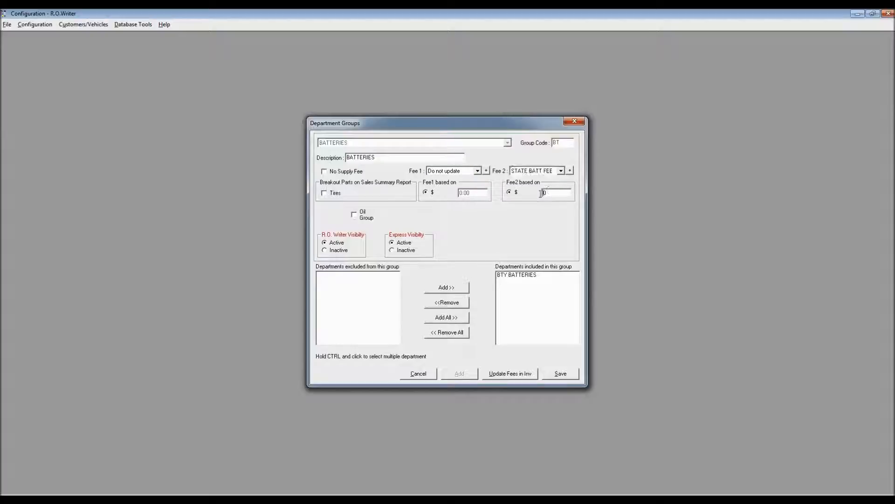
text(0.01)
click(564, 374)
click(420, 375)
click(575, 122)
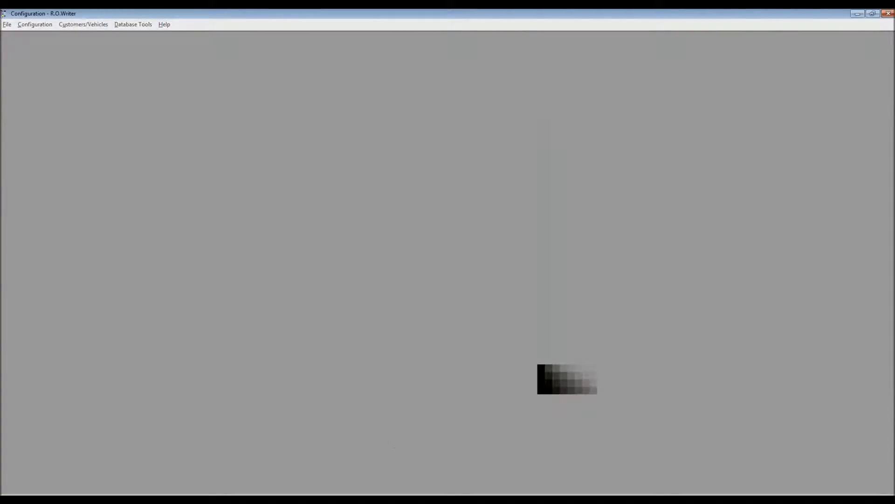
- Return to the Malibu repair order in R.O. Writer and delete the Install Battery job
click(405, 500)
right_click(321, 311)
click(361, 347)
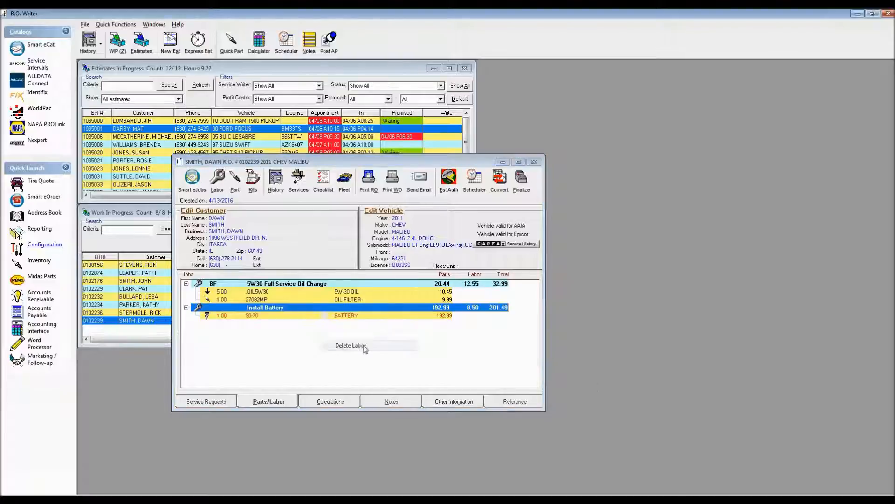
click(462, 288)
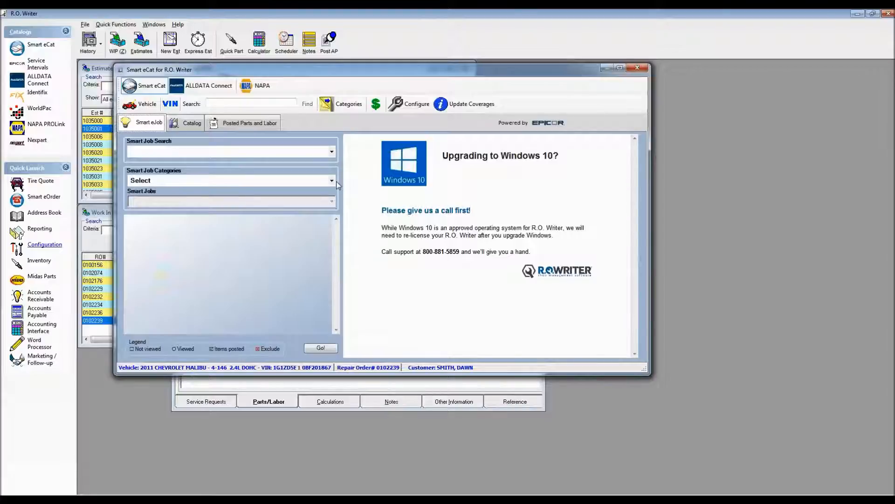
- Look up parts for the Install Battery smart job in the Batteries category of Smart eCat again
click(336, 181)
click(157, 219)
click(180, 201)
click(168, 251)
click(320, 349)
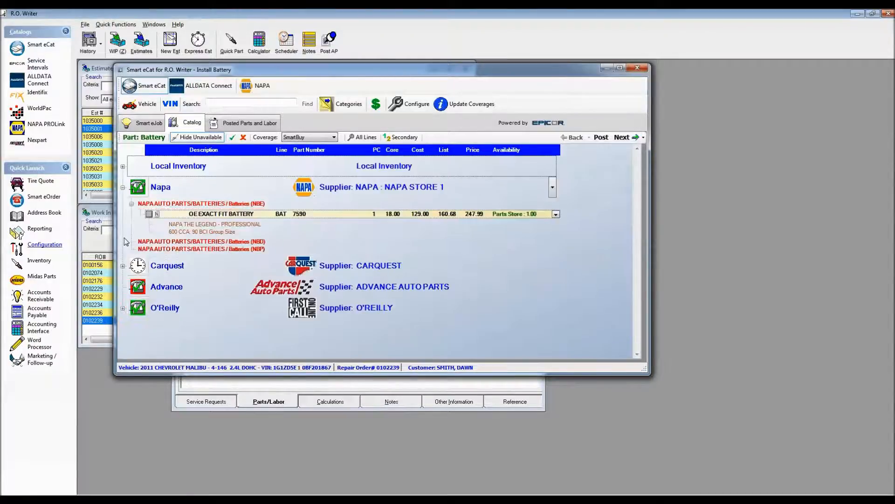
- Choose the Carquest battery 90-70, skip the battery labor and post the Install Battery job to the repair order
click(123, 266)
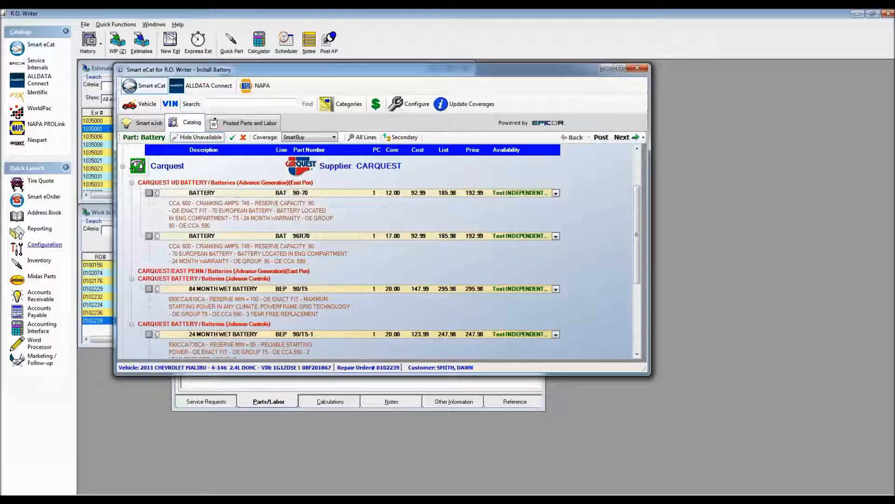
click(149, 193)
click(622, 137)
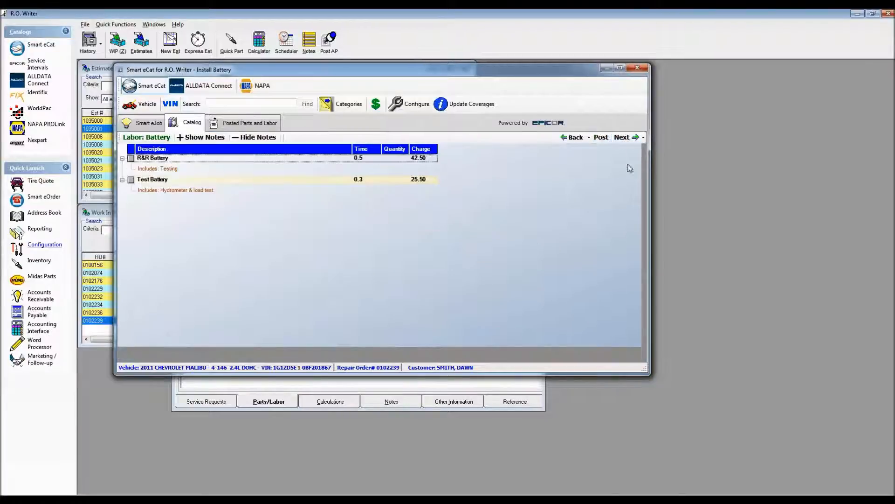
click(623, 137)
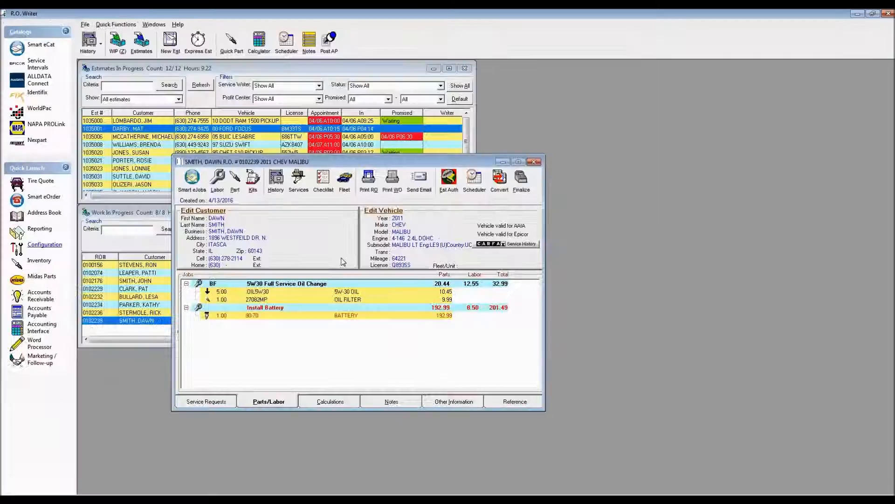
- Open the battery part 90-70, assign the BTY BATTERIES department to check its fees, and discard the edit
double_click(350, 319)
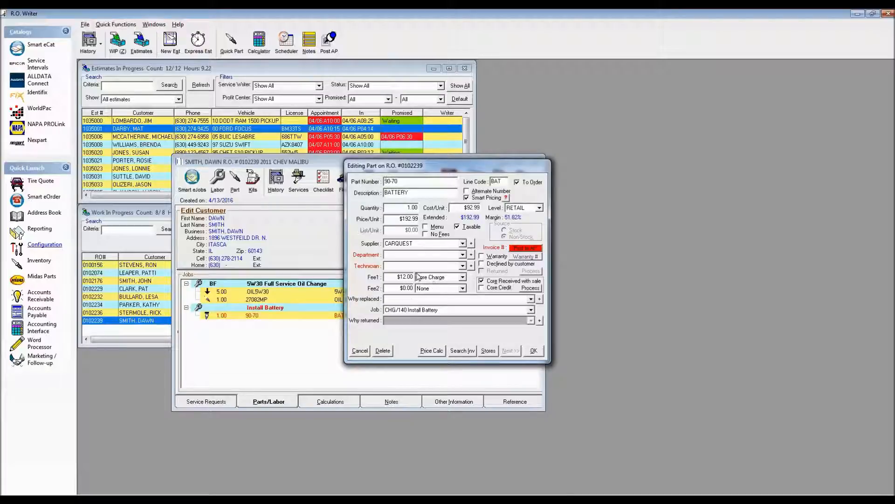
click(462, 255)
drag(465, 274, 464, 283)
click(433, 282)
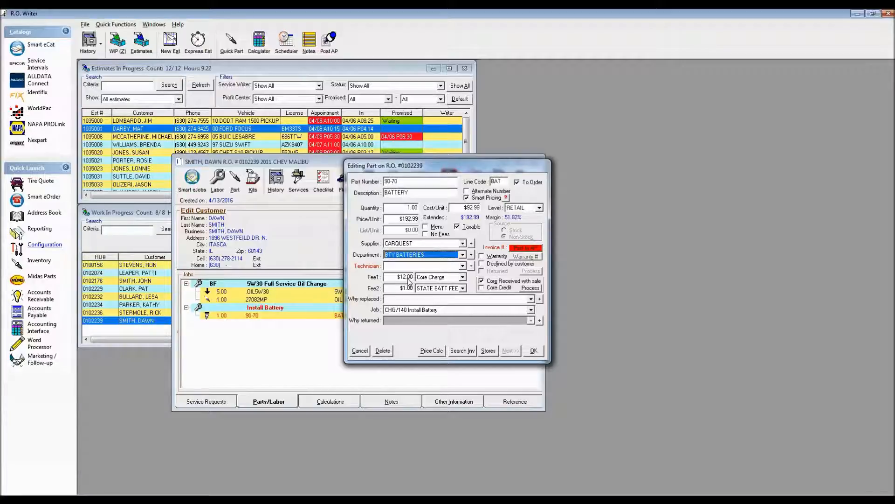
click(360, 350)
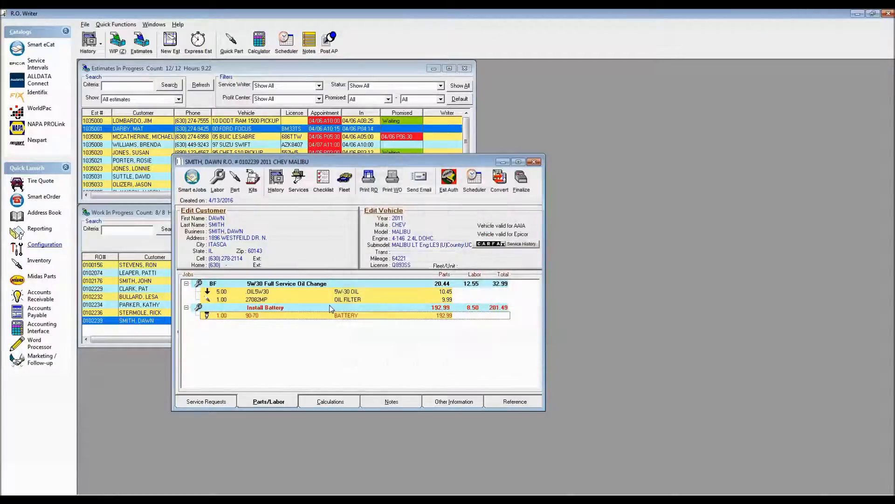
- Delete the Install Battery job from the repair order
right_click(329, 308)
click(363, 352)
click(473, 292)
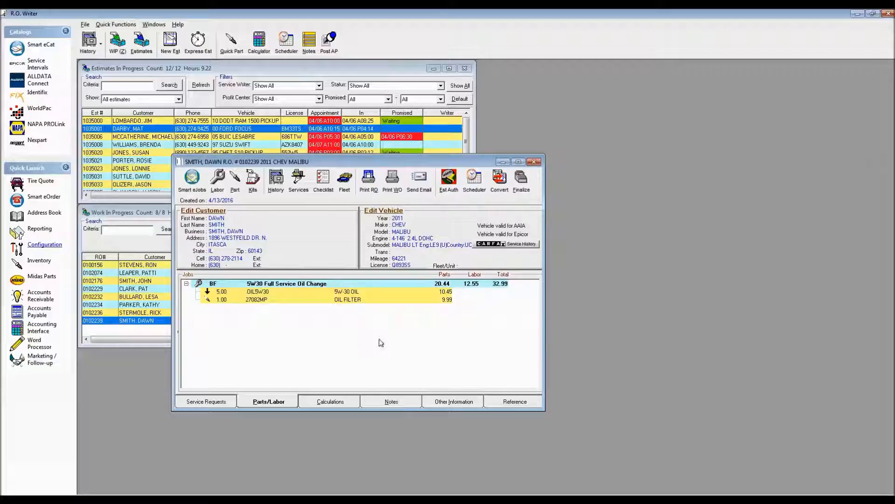
- Look up the Brake - Front Disc smart job Install Front Brake Pads/Cal/Rotors, excluding the disc brake hardware kit and wheel seal
click(189, 181)
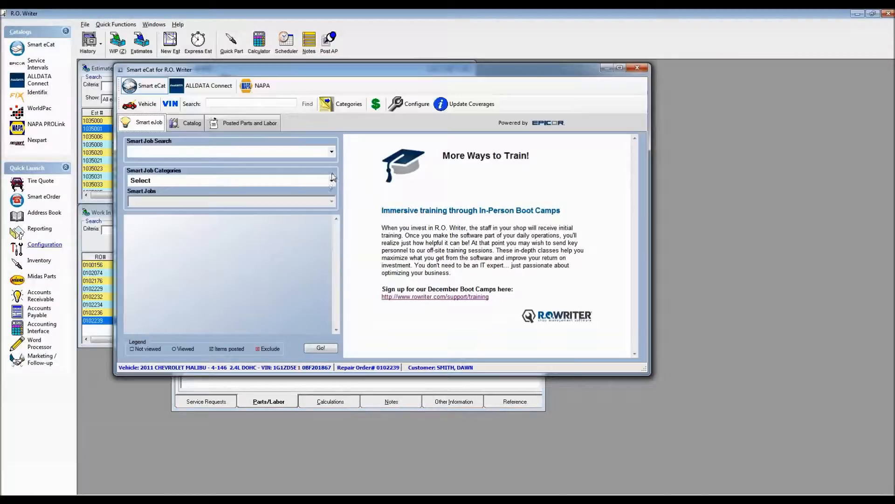
click(332, 179)
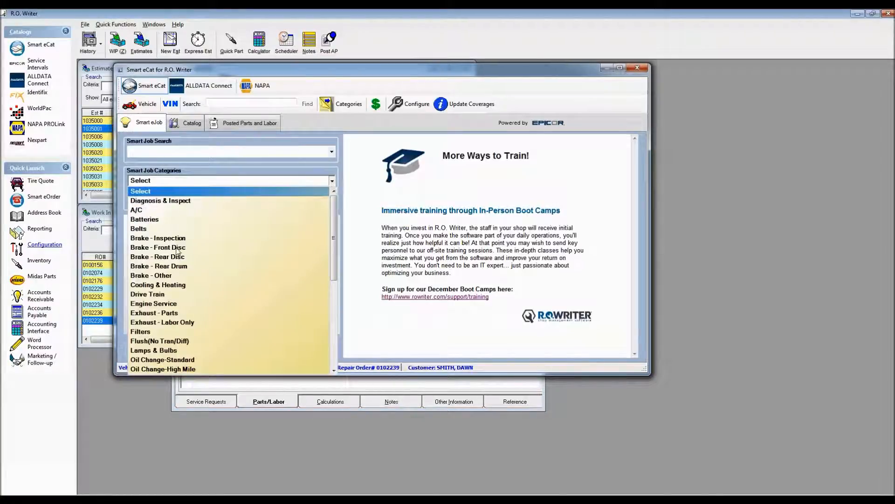
click(178, 250)
click(216, 202)
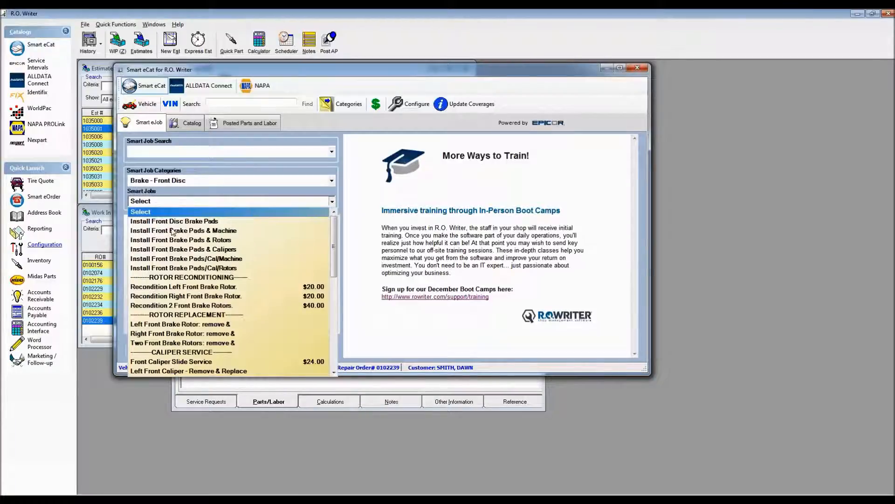
click(192, 269)
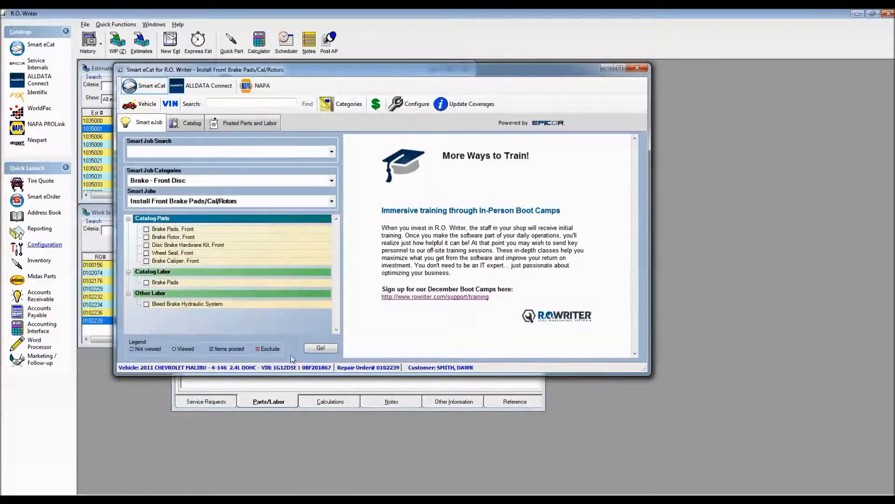
click(146, 245)
click(146, 253)
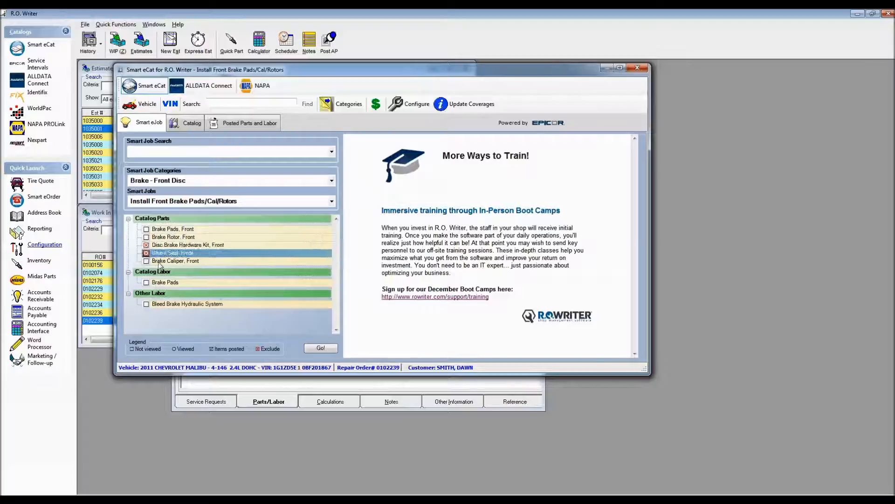
click(320, 348)
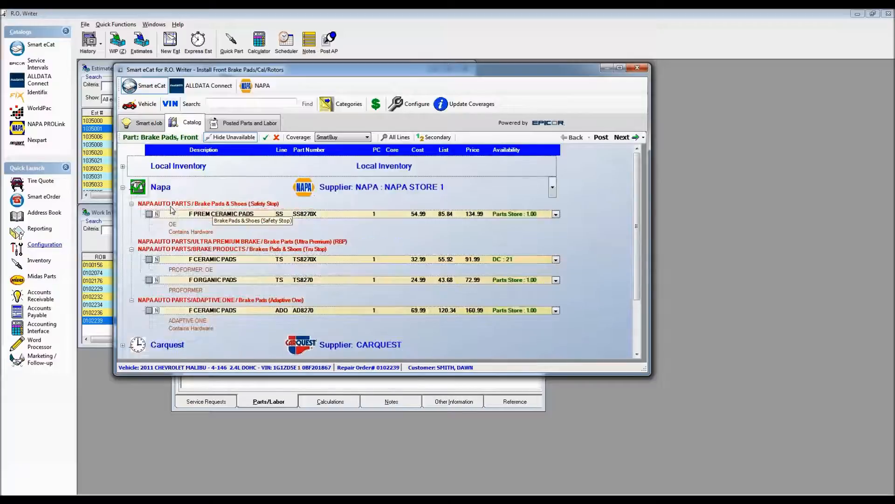
- Choose NAPA front premium ceramic pads SS8270X and front premium rotors 880184 for the brake job
click(149, 214)
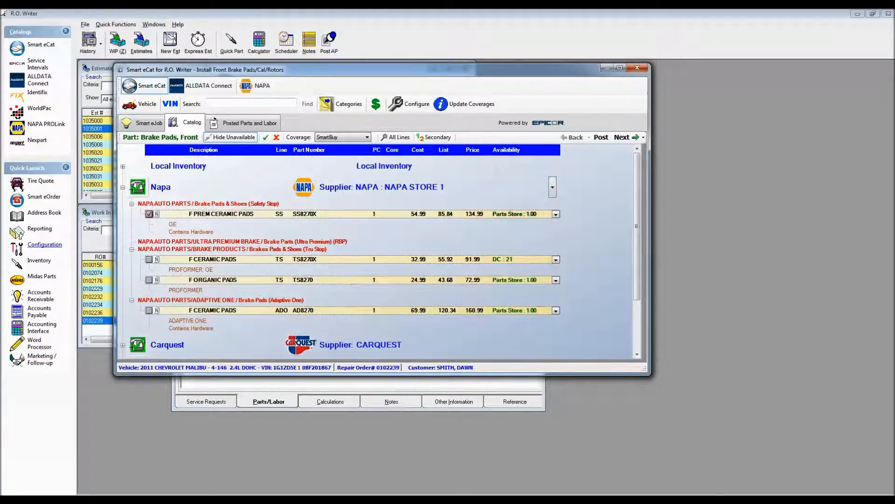
click(622, 137)
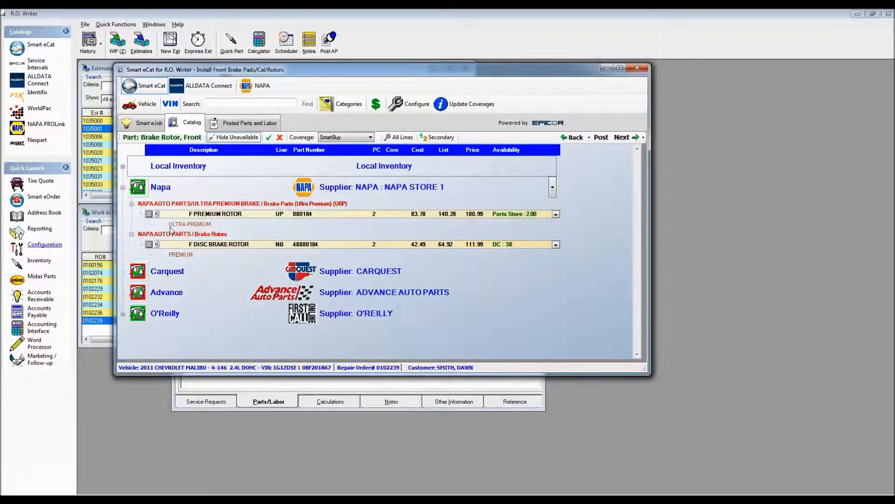
click(149, 213)
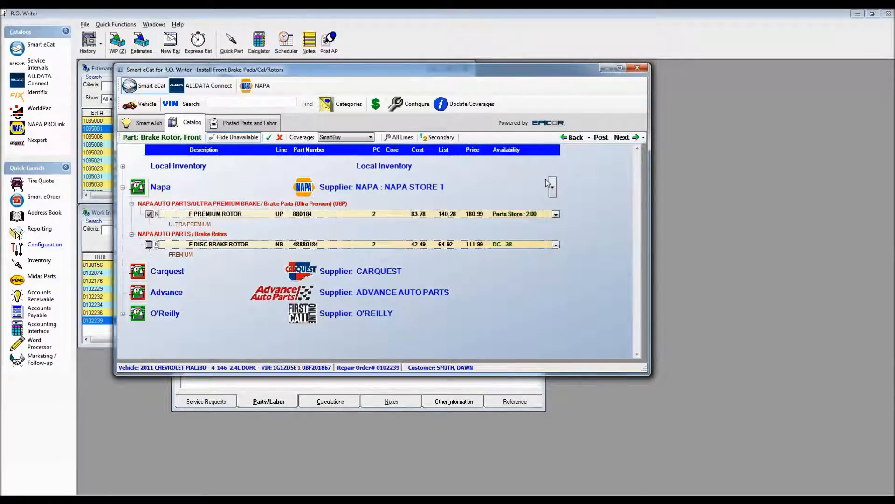
click(623, 138)
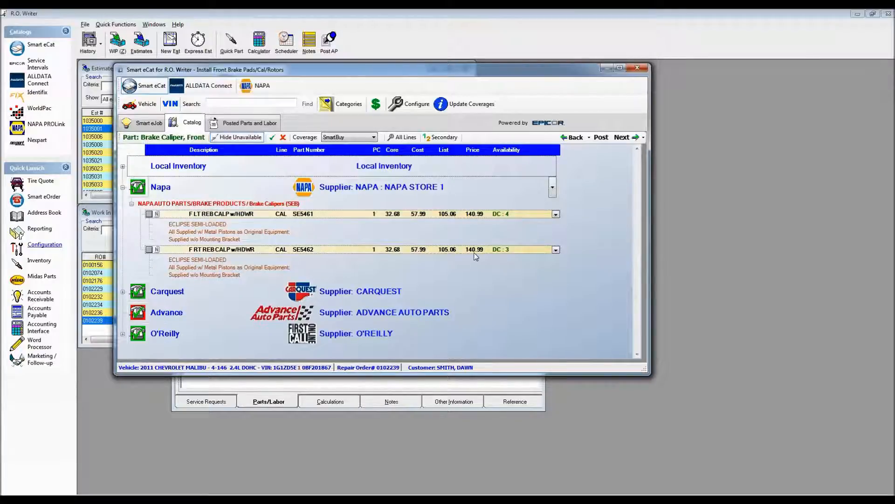
- Choose the Carquest left and right front calipers 18B4910A and 18B4911A for the brake job
click(122, 294)
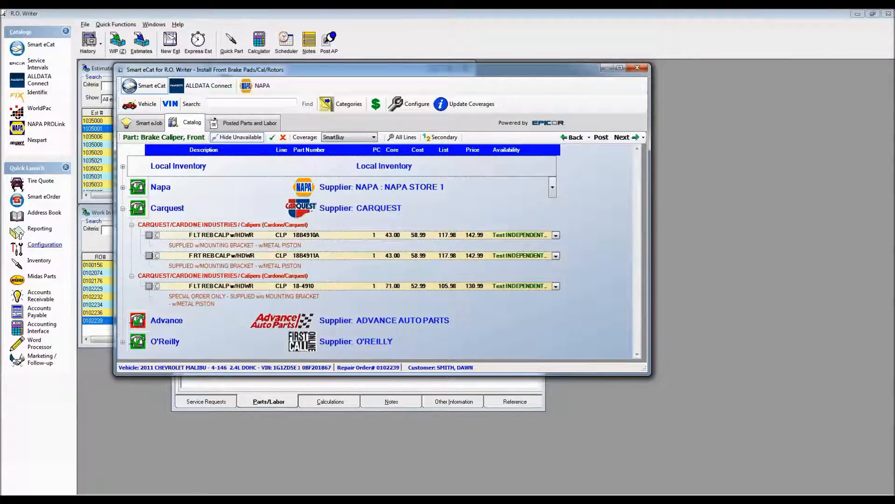
click(150, 235)
click(149, 255)
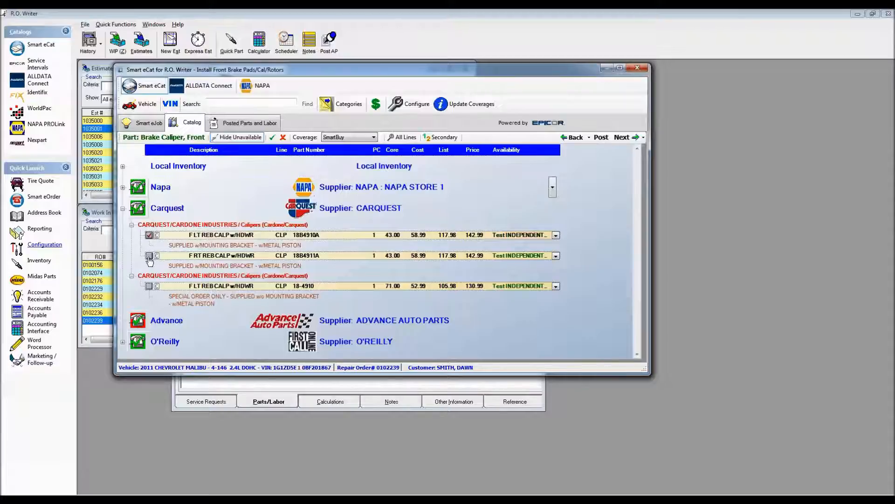
click(622, 137)
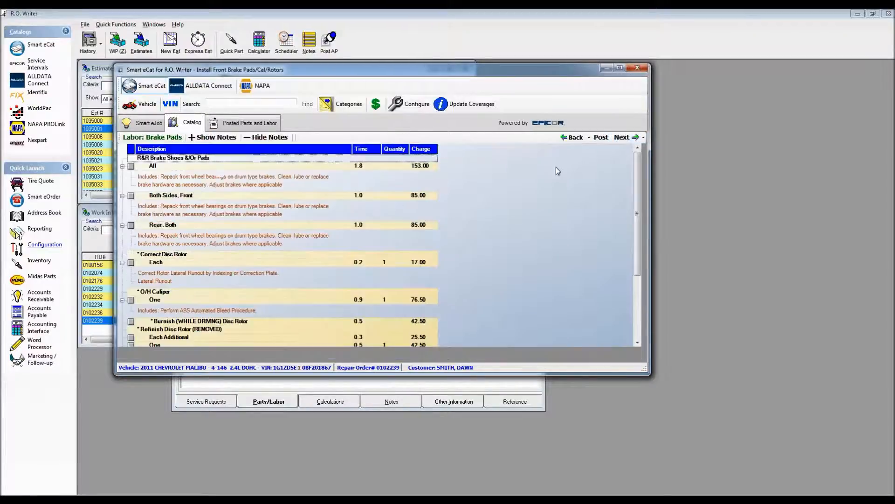
- Add Both Sides, Front pad labor and Replace Caliper labor with quantity 2, and post everything to the repair order
click(131, 195)
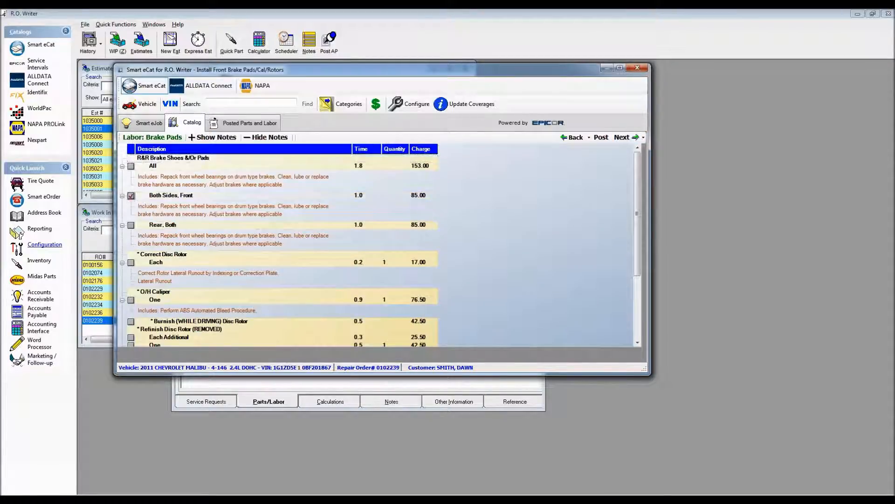
click(636, 327)
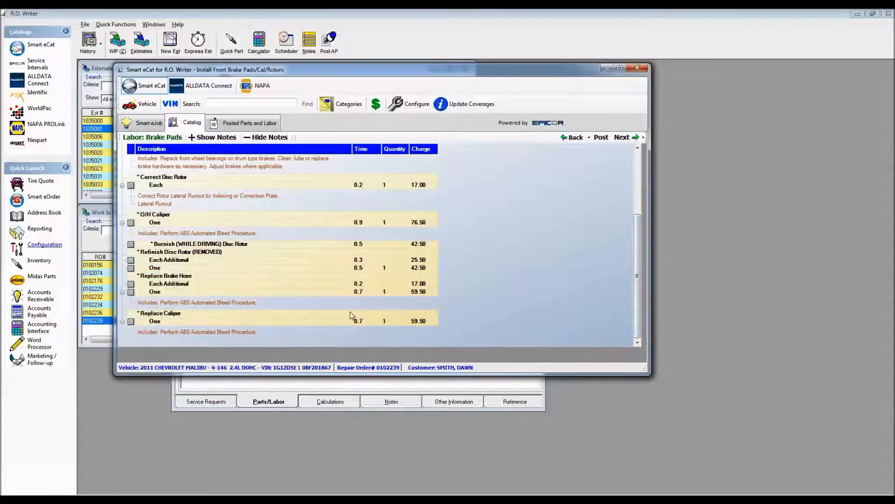
click(131, 321)
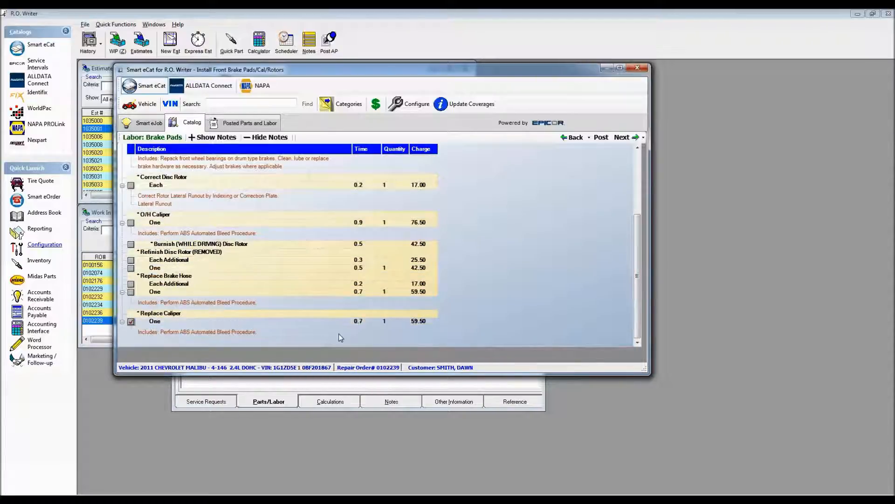
click(404, 319)
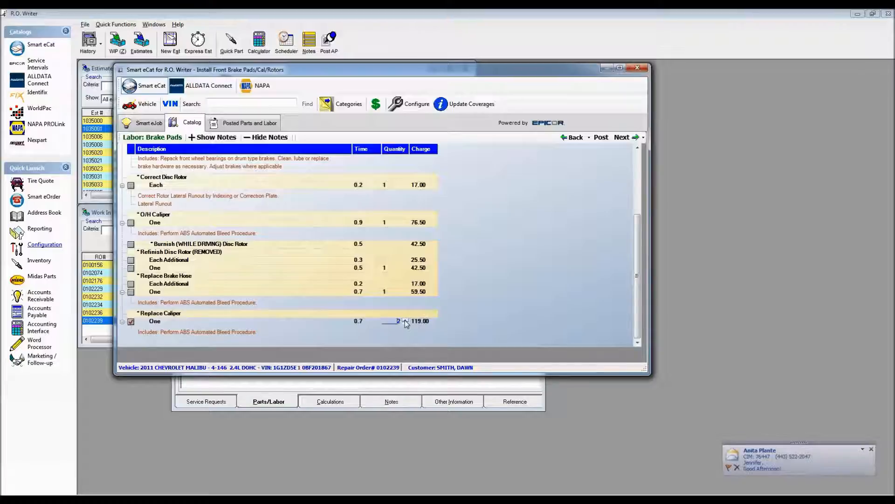
click(622, 137)
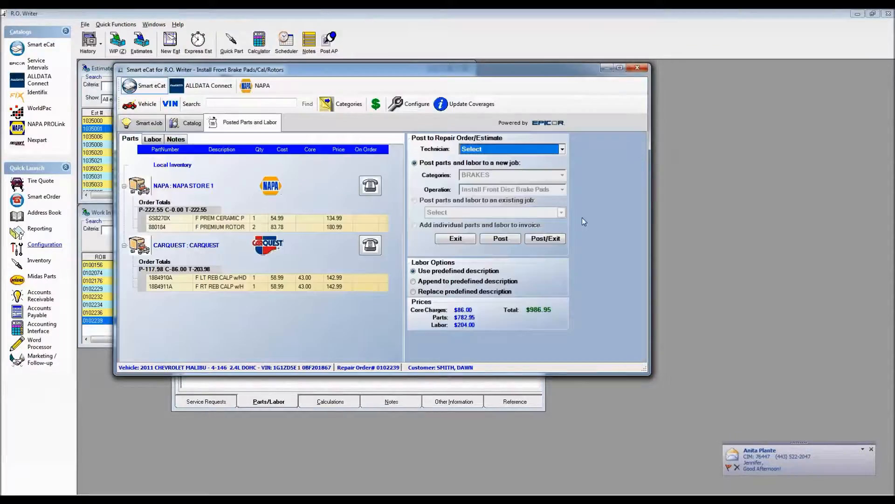
click(547, 238)
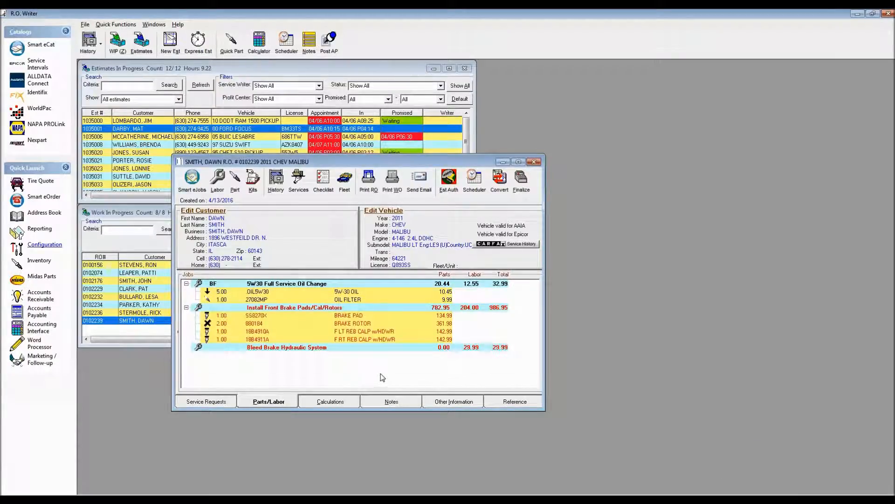
- Clear Core Received with sale on the left front caliper 18B4910A and save the part
double_click(344, 332)
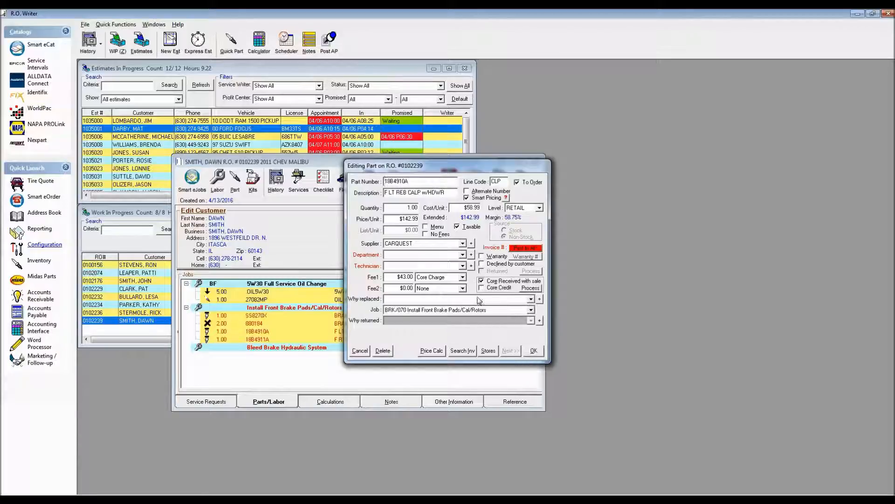
click(482, 280)
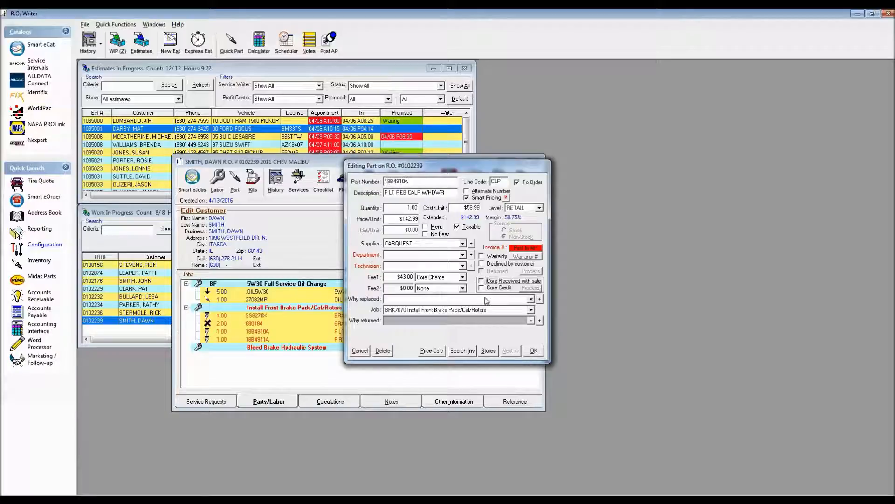
click(534, 350)
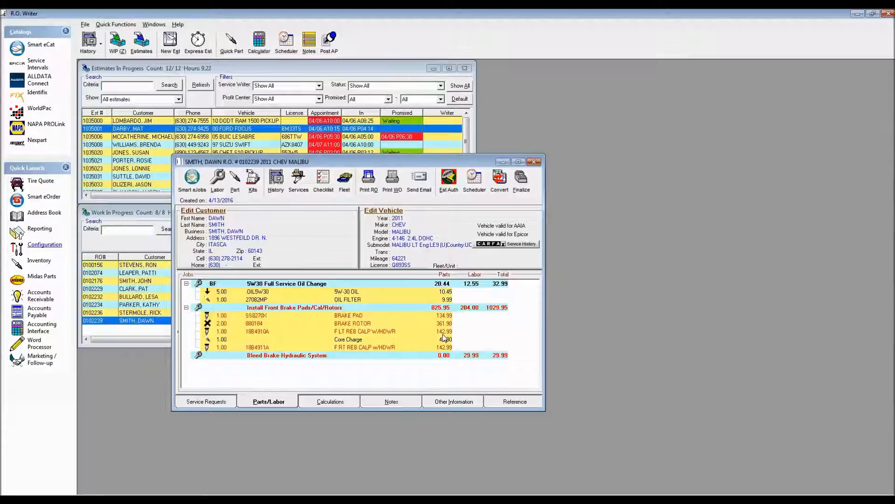
- Mark the left front caliper's core as received with sale, process the core and save the part
double_click(357, 332)
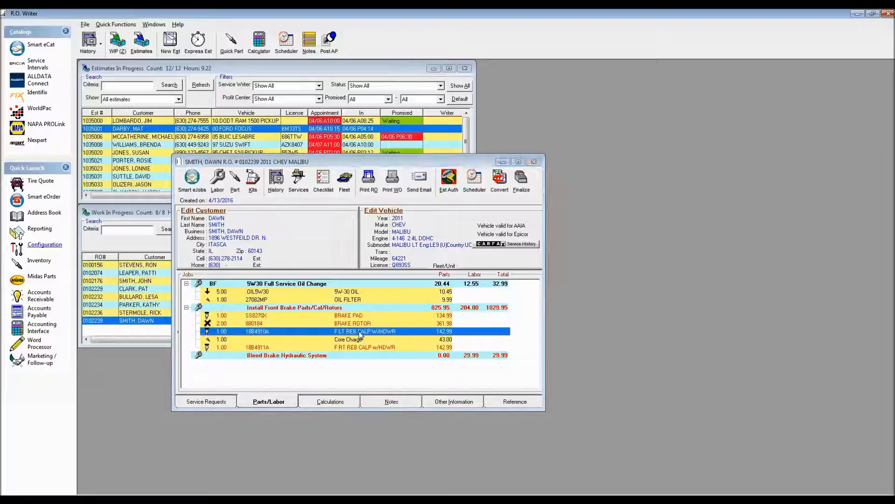
click(481, 281)
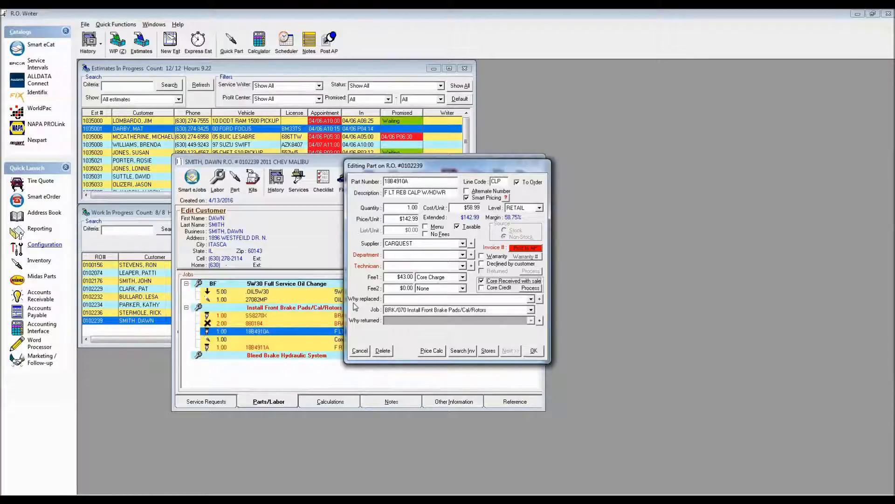
click(530, 288)
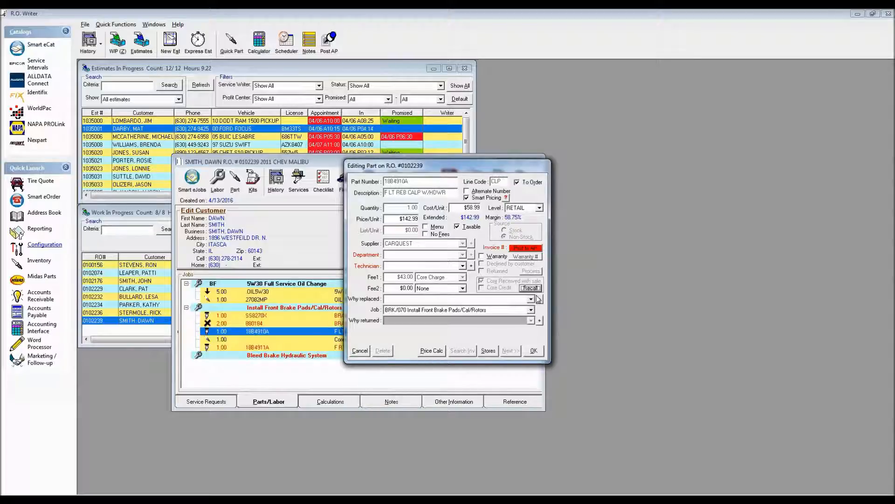
click(534, 351)
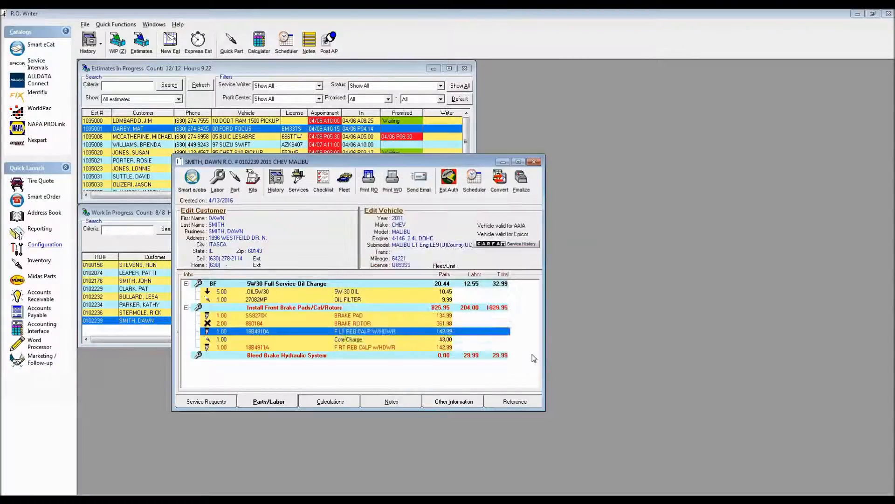
- Switch to the Inventory module, open Core Returns and select the left front caliper 18B4910A entry
click(394, 499)
click(191, 41)
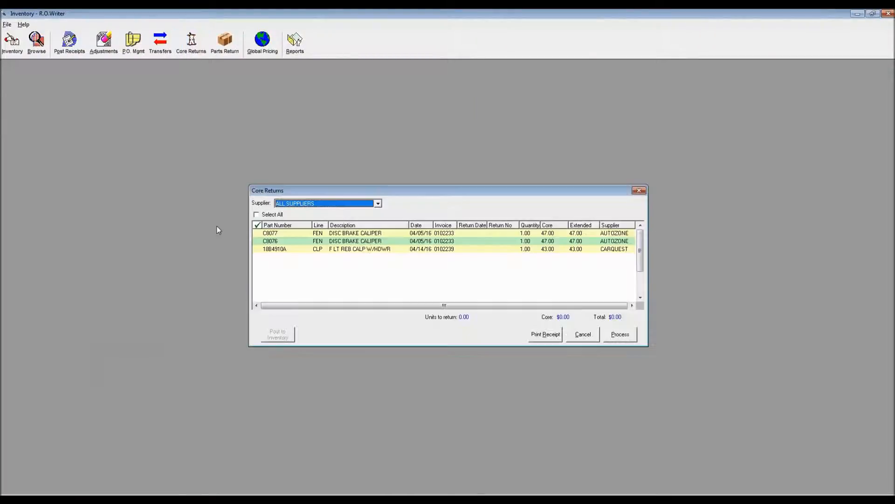
click(319, 249)
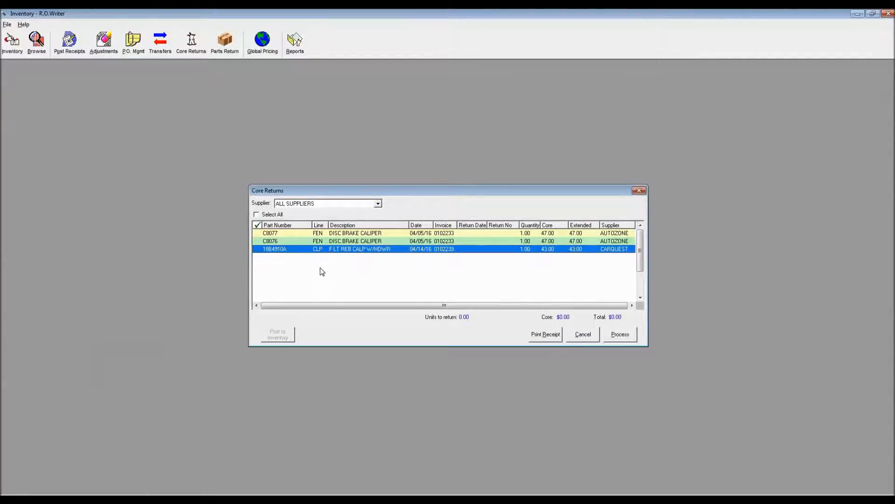
- Close Core Returns, switch back to the repair order, process the right front caliper 18B4911A's core and save the part
click(639, 190)
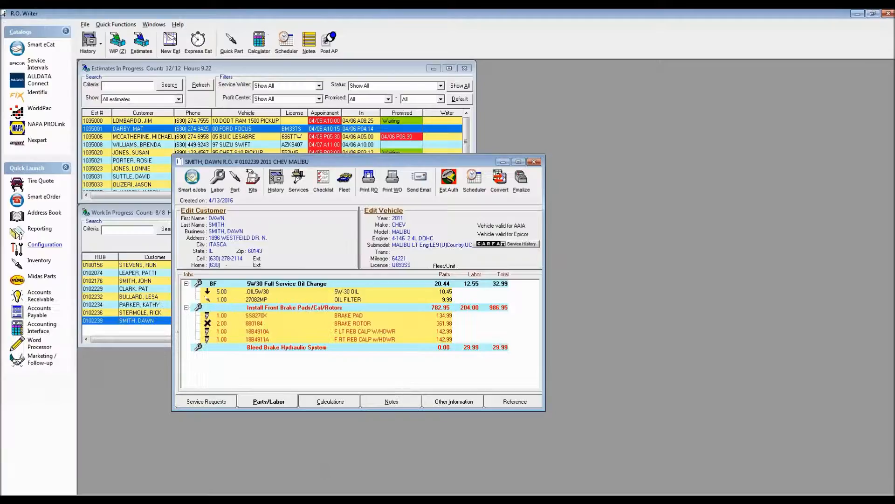
click(345, 339)
double_click(345, 339)
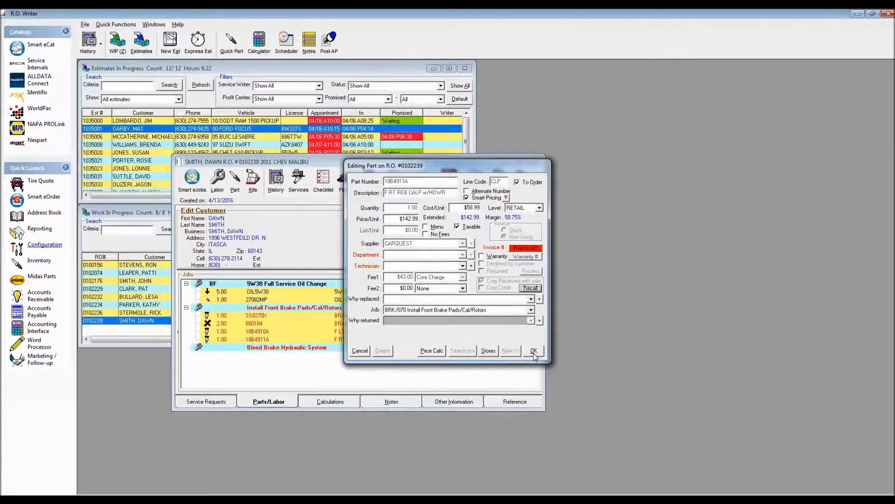
click(534, 352)
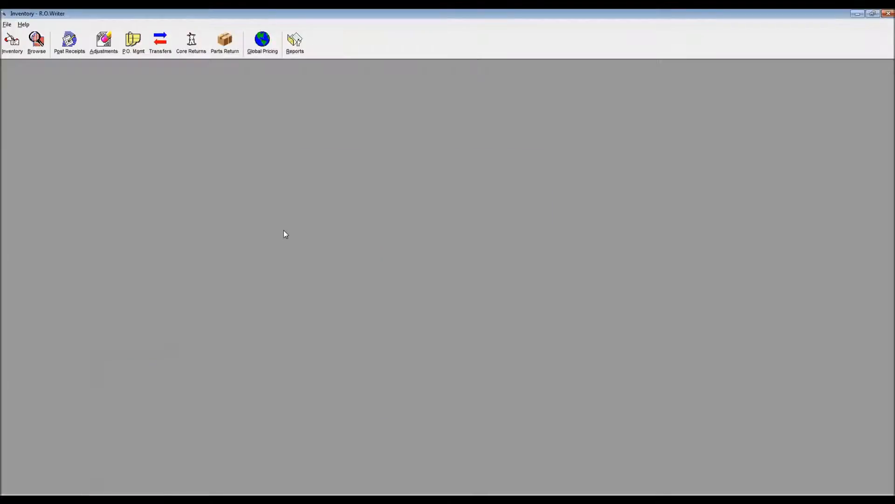
- Review both front caliper entries in the Inventory module's Core Returns, close the list and return to the repair order
click(191, 41)
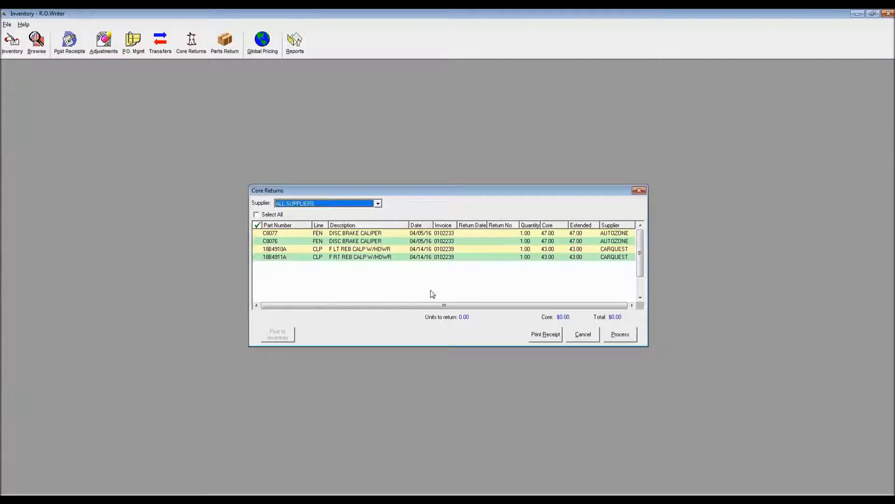
click(581, 336)
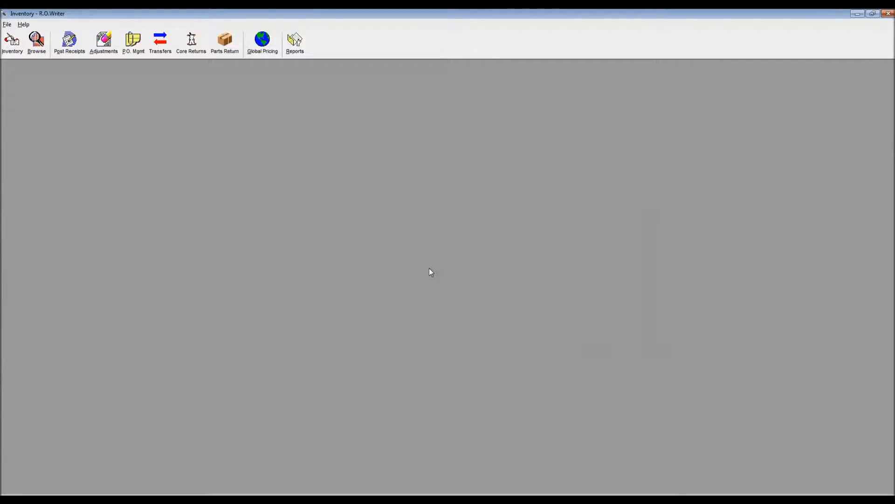
click(254, 499)
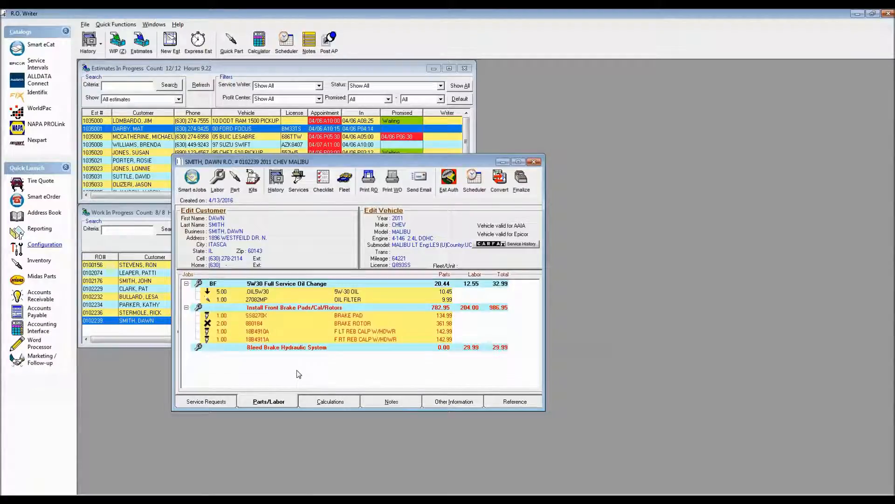
- Recall the processed cores of front calipers 18B4910A and 18B4911A on the repair order, saving each part
double_click(382, 331)
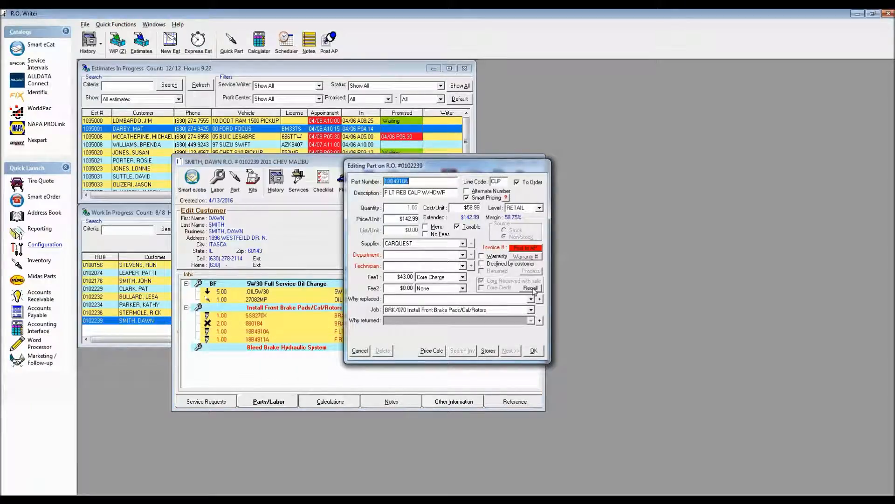
click(531, 289)
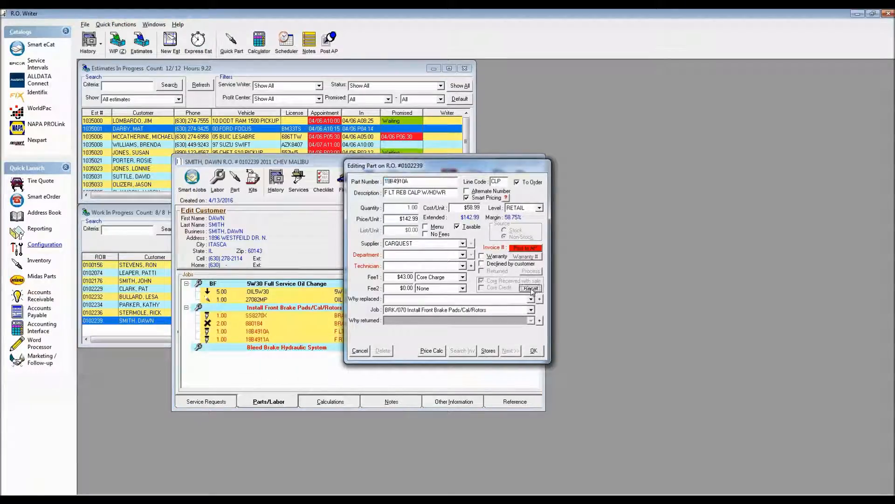
click(535, 353)
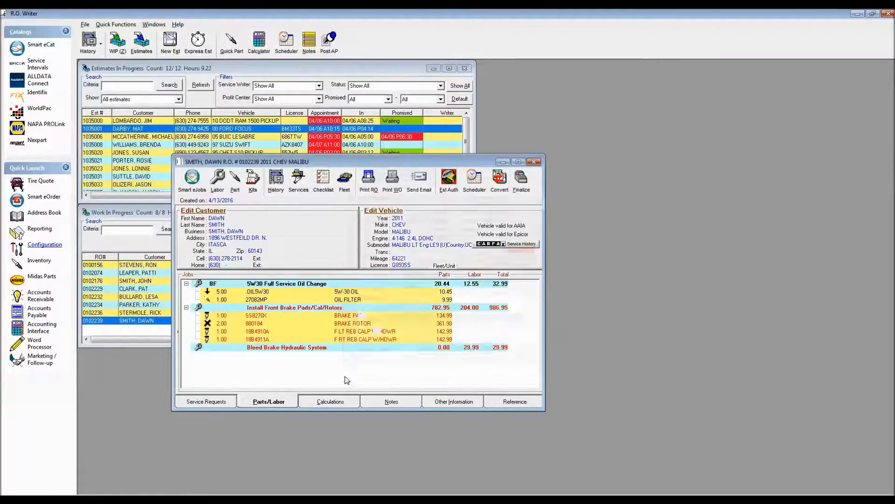
double_click(347, 341)
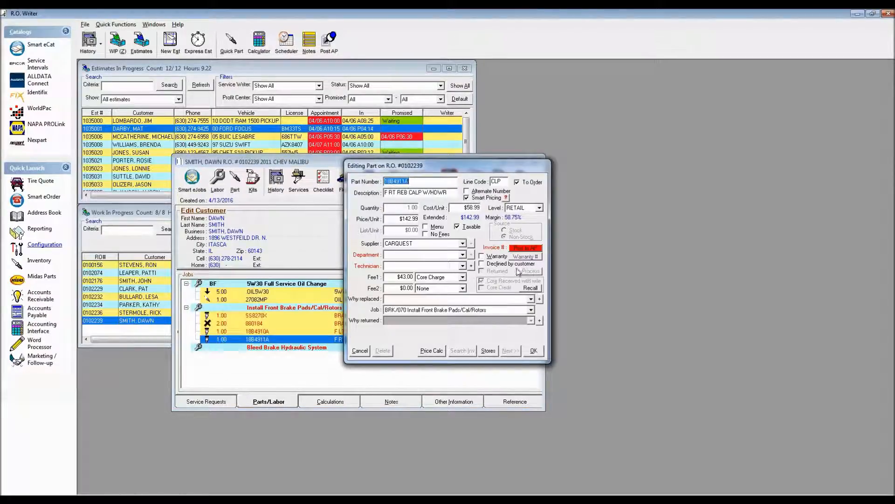
click(530, 288)
click(534, 351)
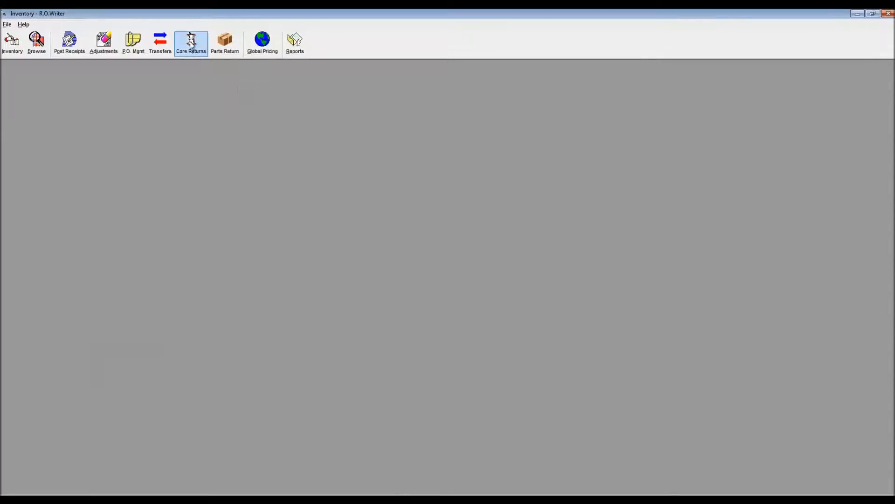
- Switch to the Inventory module, recheck Core Returns for the recalled calipers and return to the repair order
click(191, 42)
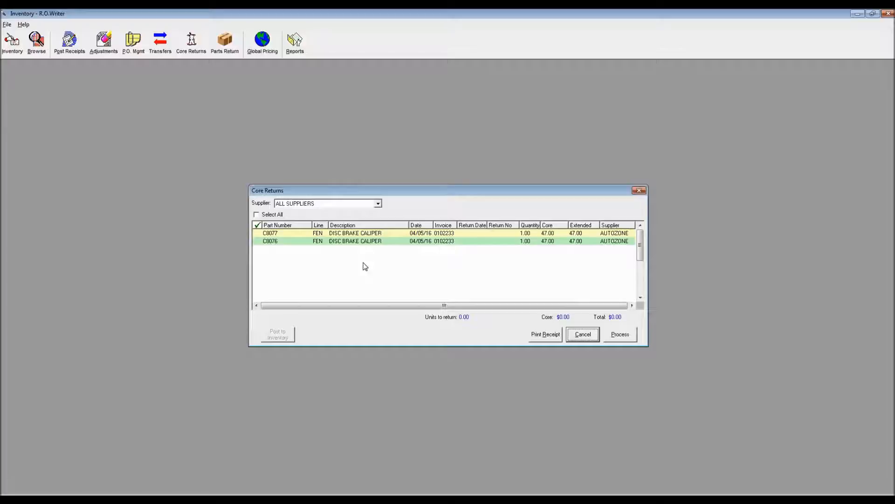
click(638, 190)
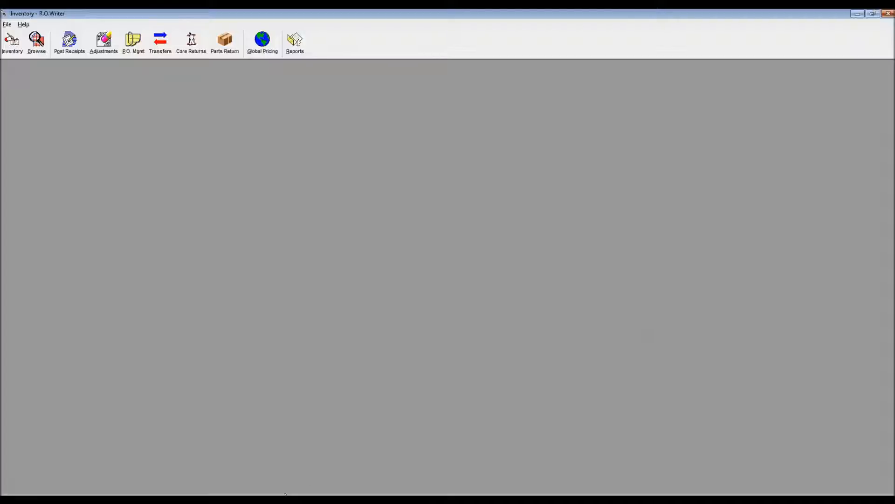
click(235, 496)
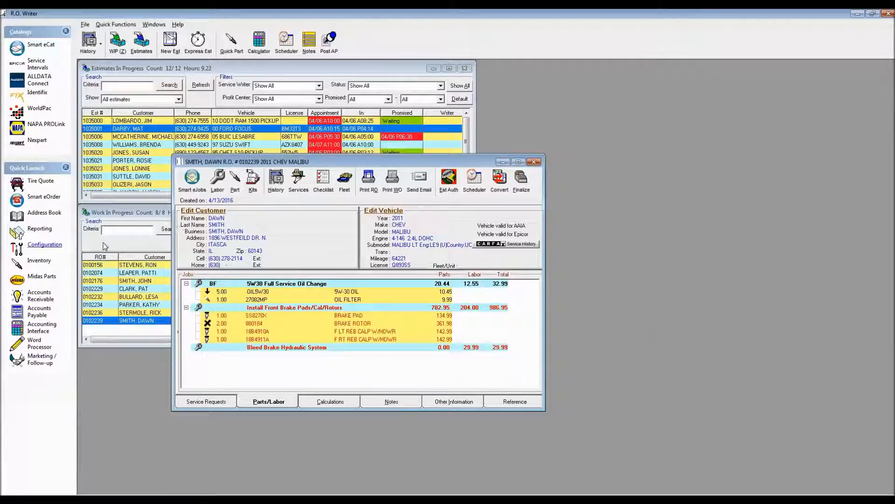
- Order the CARQUEST and NAPA parts through Smart eOrder with the default order options, and post them back to the repair order
click(40, 197)
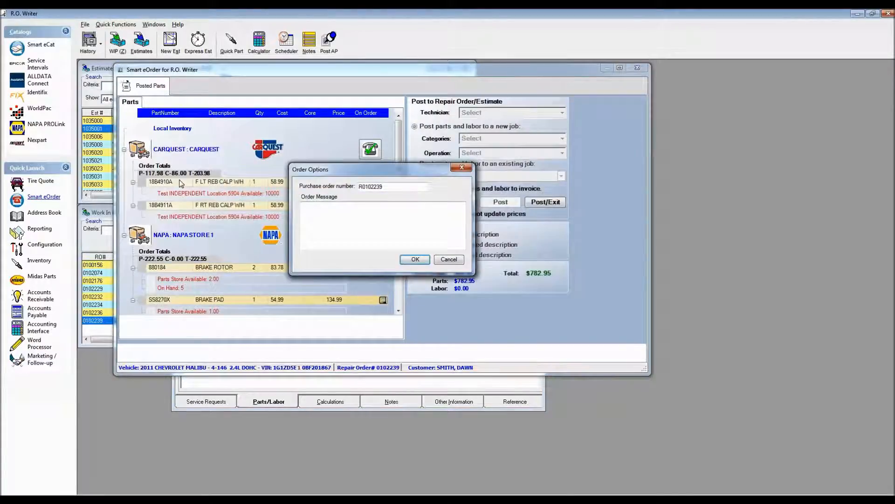
click(412, 262)
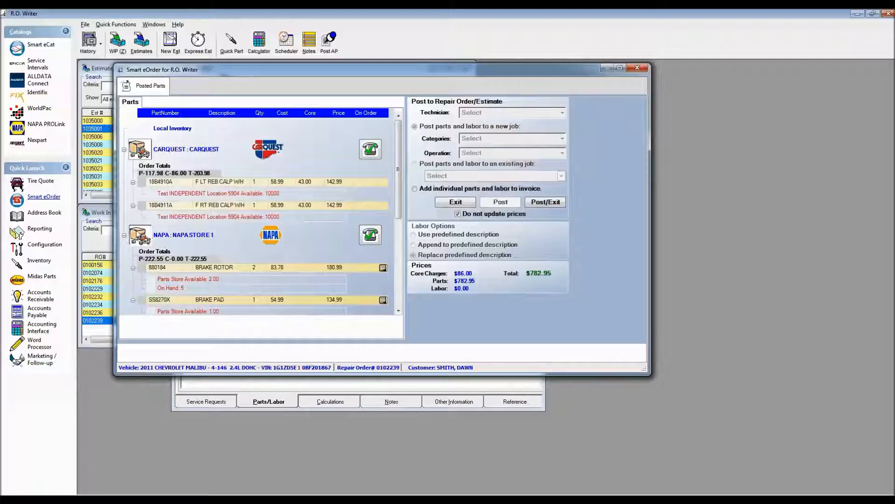
click(414, 259)
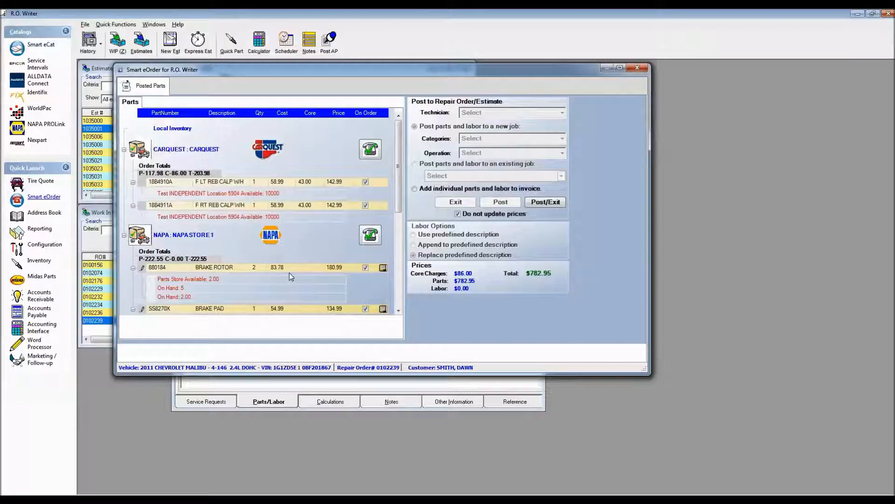
click(545, 202)
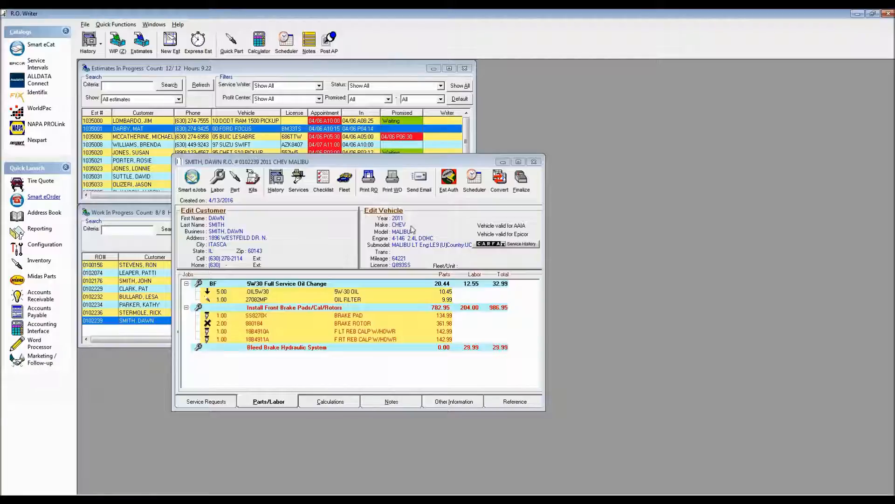
- Start an accounts payable invoice for supplier CARQUEST with invoice number CAR1234
click(328, 41)
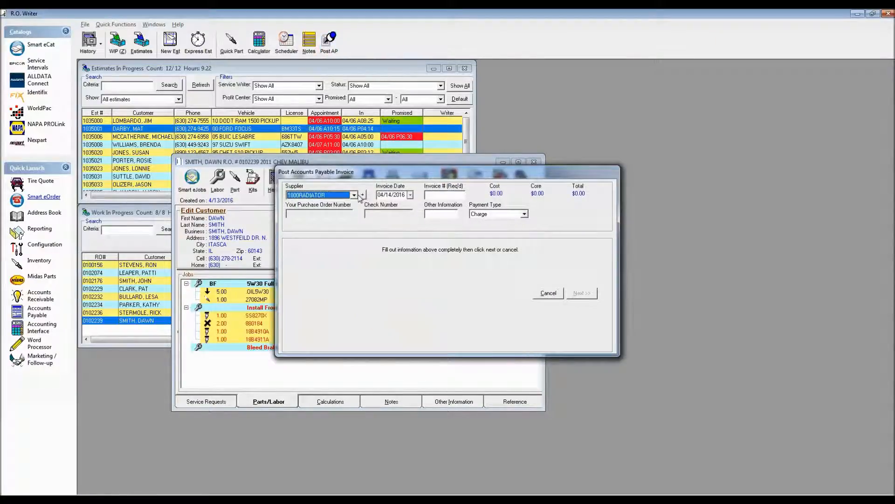
click(439, 195)
text(CAR)
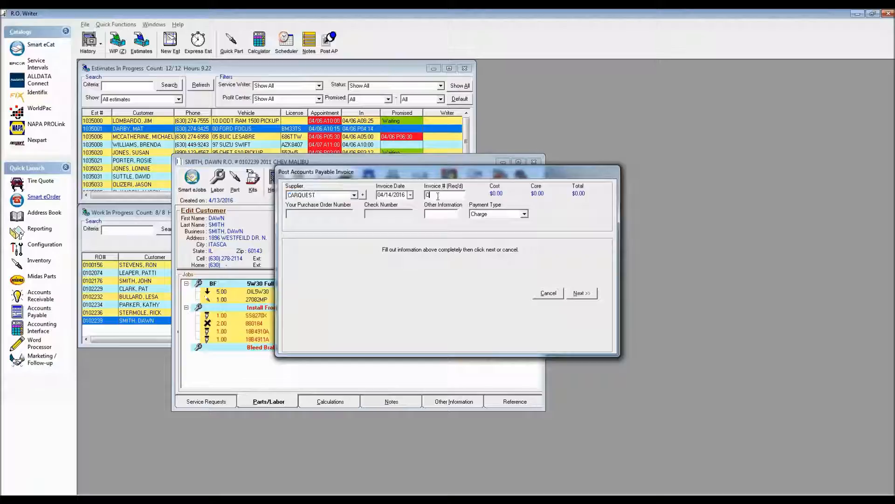
text(1234)
click(581, 293)
- Add front calipers 18B4910A and 18B4911A from the 2011 Malibu's repair order to the CARQUEST invoice and post it
click(299, 342)
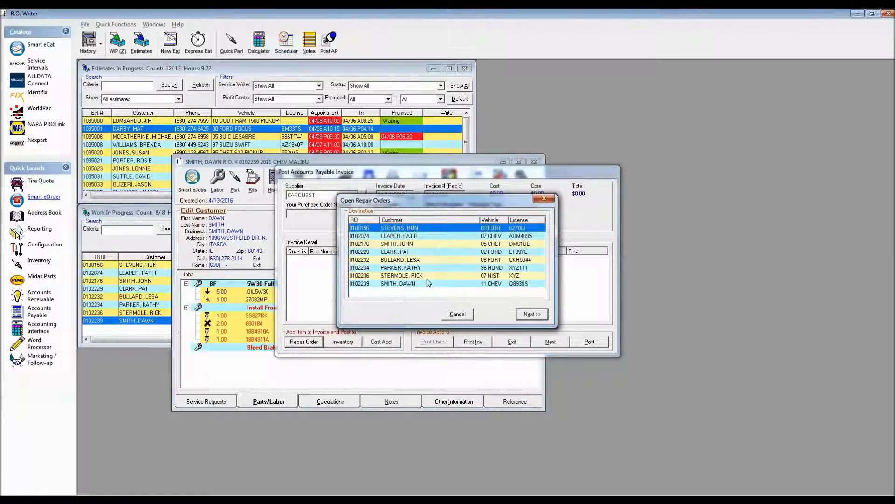
double_click(432, 285)
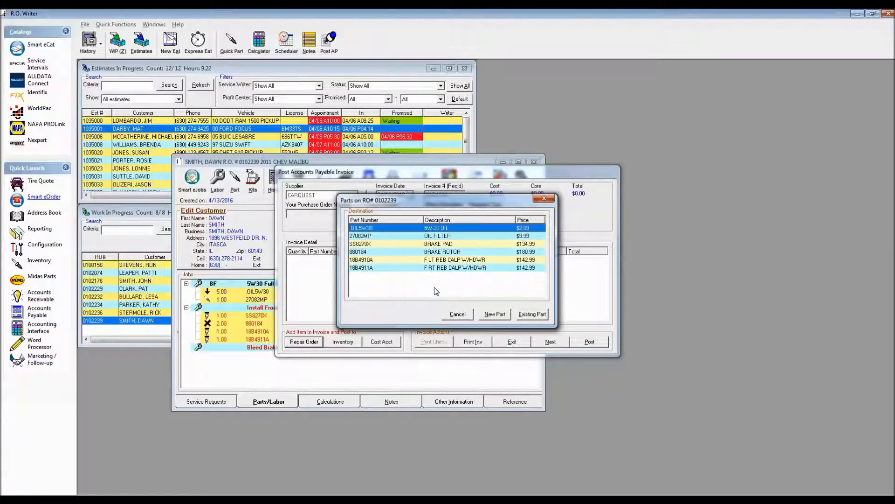
double_click(440, 260)
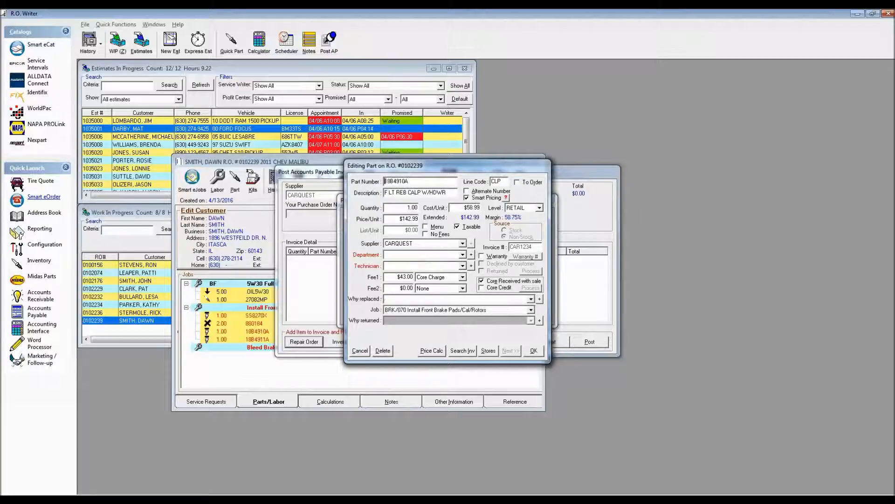
click(533, 351)
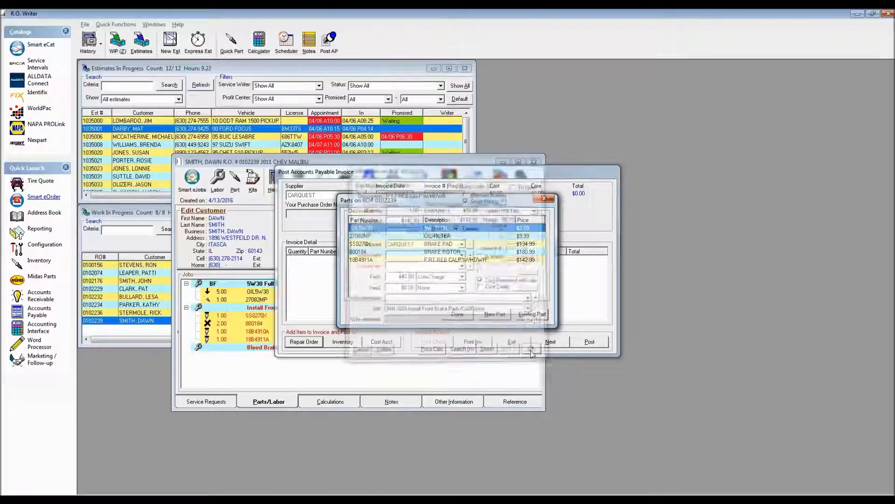
double_click(434, 260)
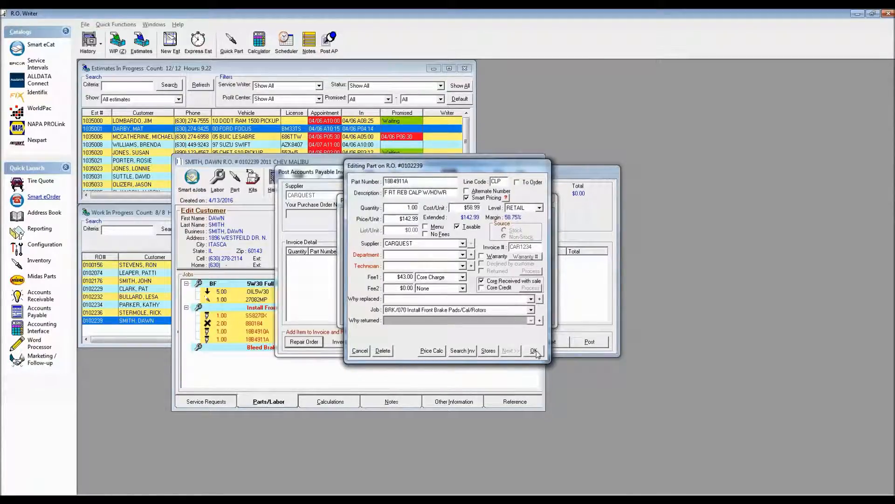
click(535, 351)
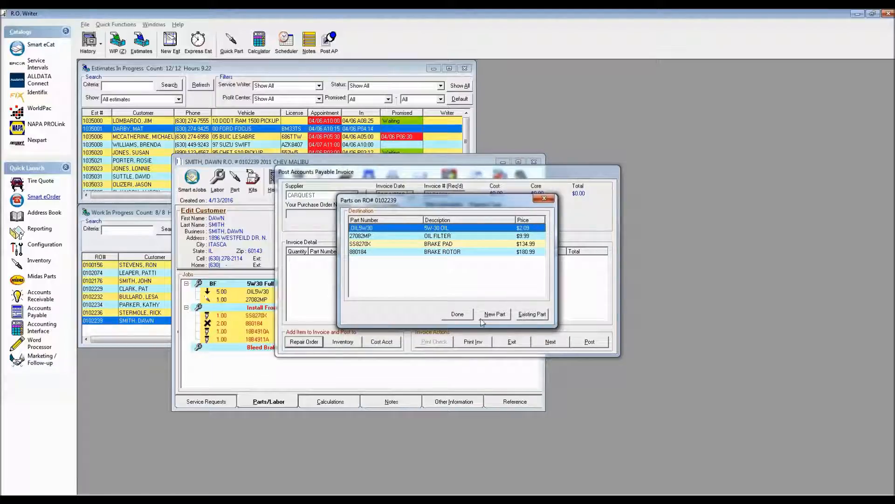
click(457, 314)
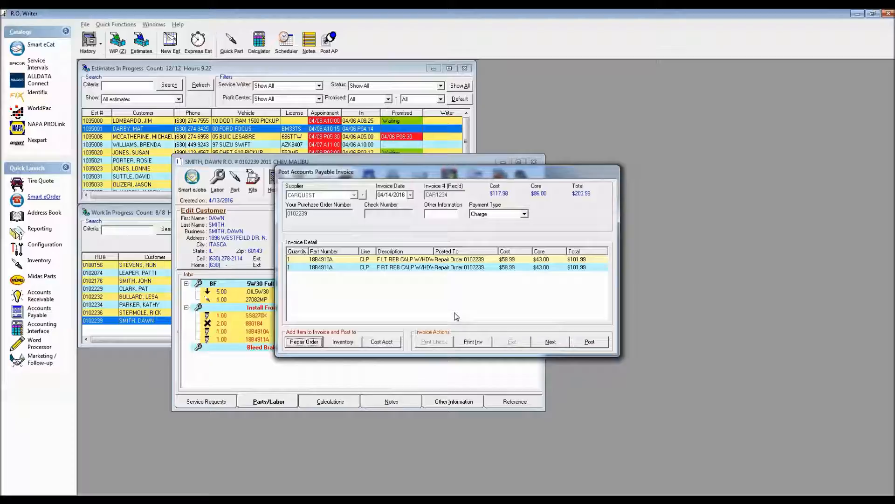
click(599, 344)
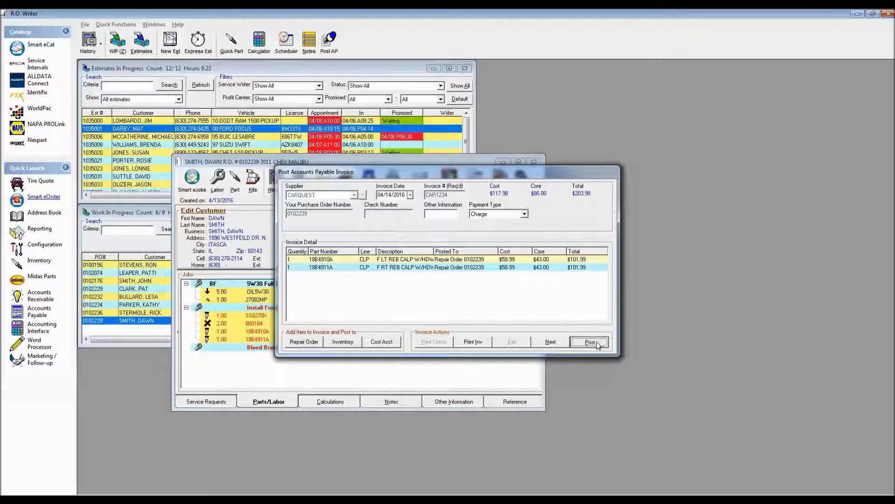
click(530, 288)
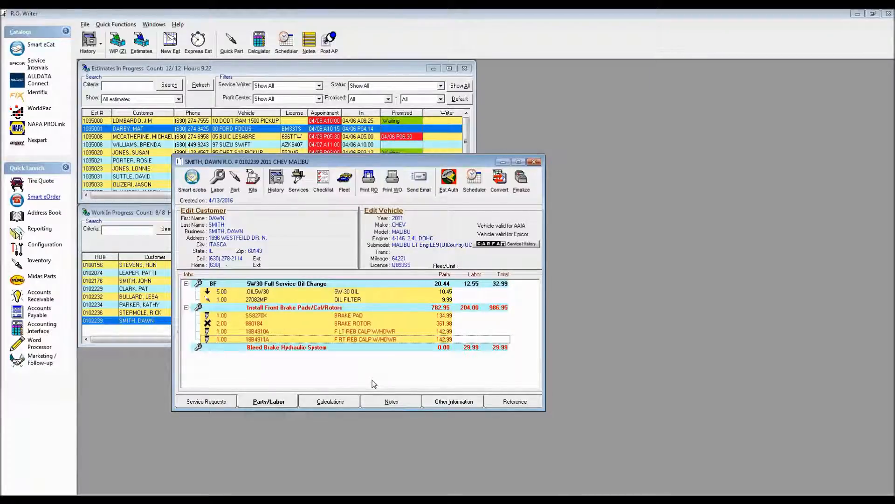
- Try assigning department BRK CALIPER RMFG to the left front caliper 18B4910A, accept the core charge update, and cancel the part edit
double_click(349, 332)
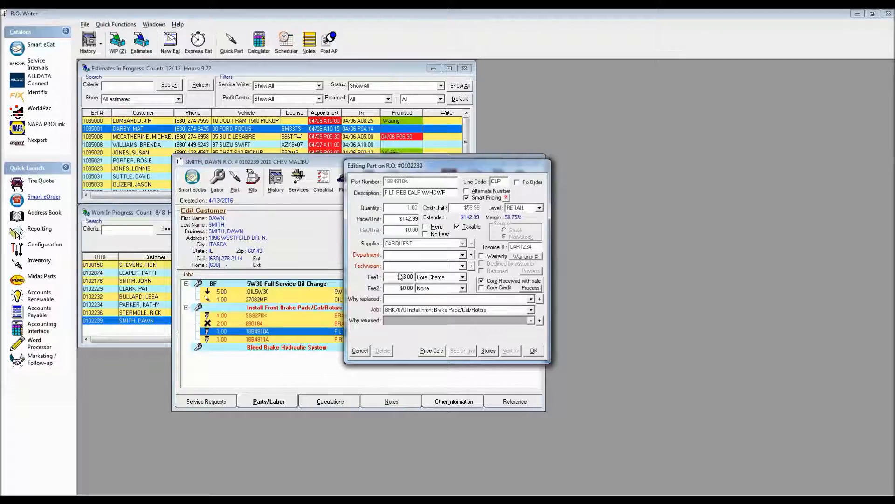
click(462, 255)
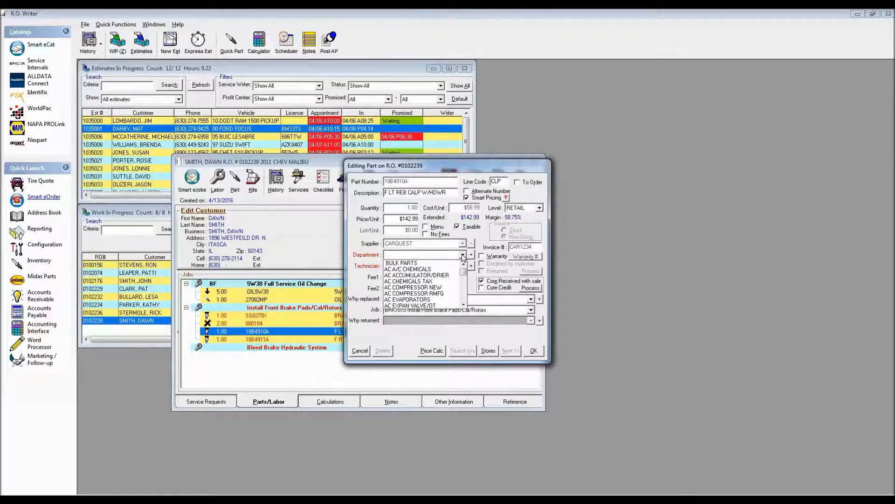
scroll(466, 298, down, 5)
scroll(465, 298, down, 1)
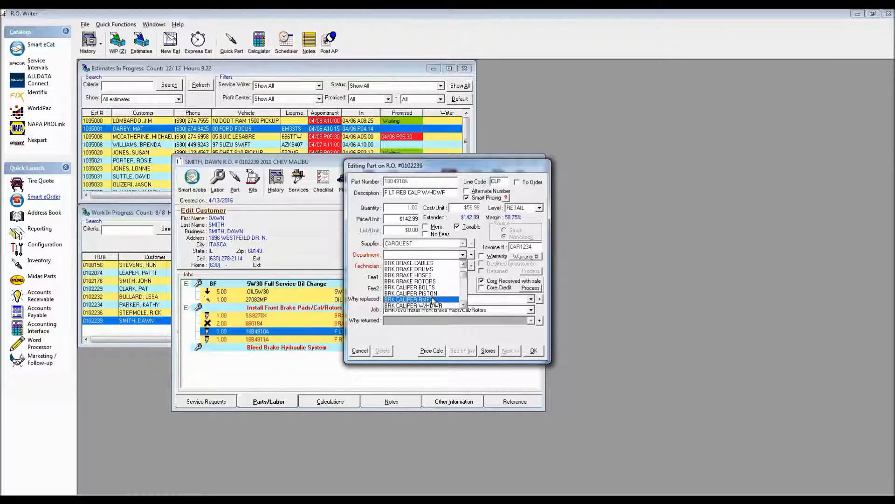
click(433, 299)
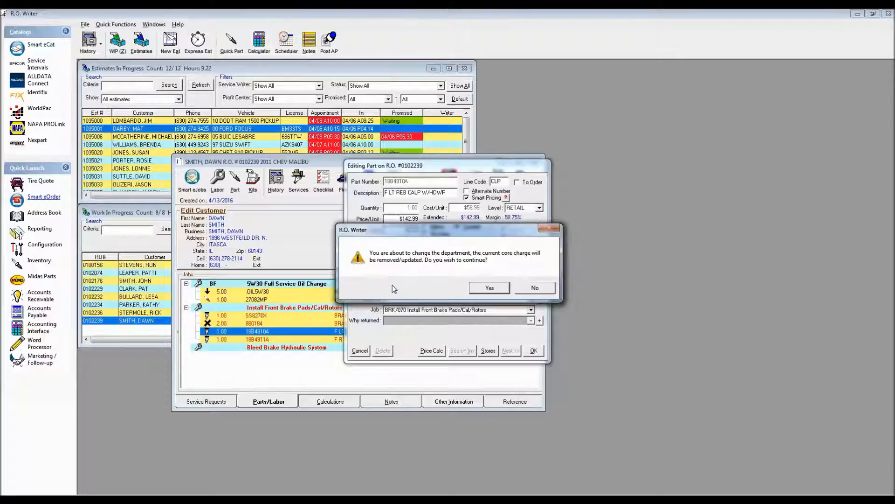
click(487, 289)
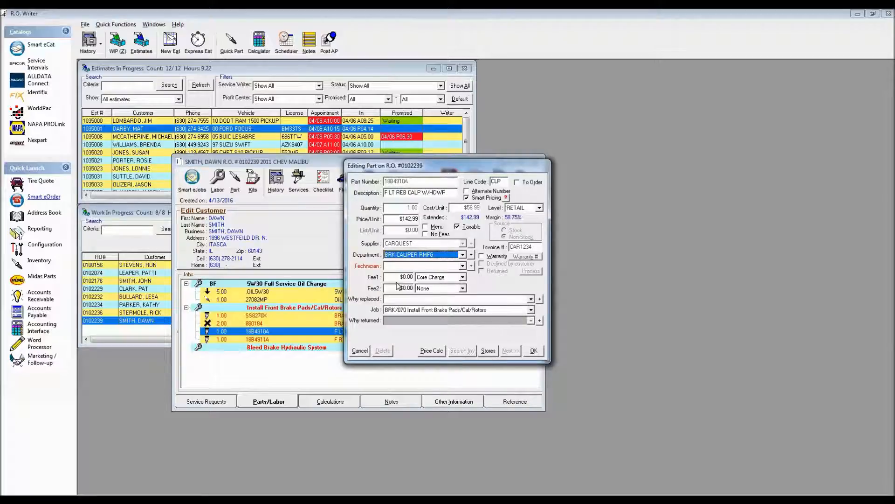
click(360, 351)
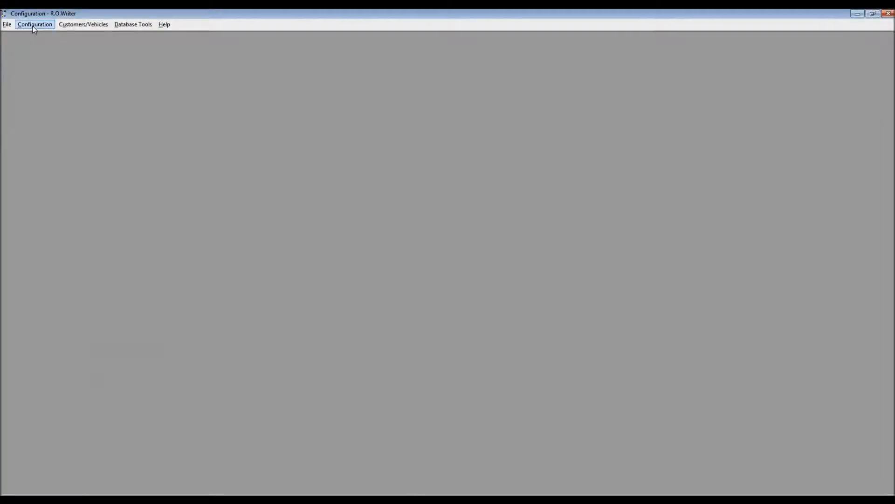
- Assign the BRK CALIPER RMFG parts department to the BRAKES group in Configuration, save it and close the department setup
click(33, 26)
mouse_move(41, 47)
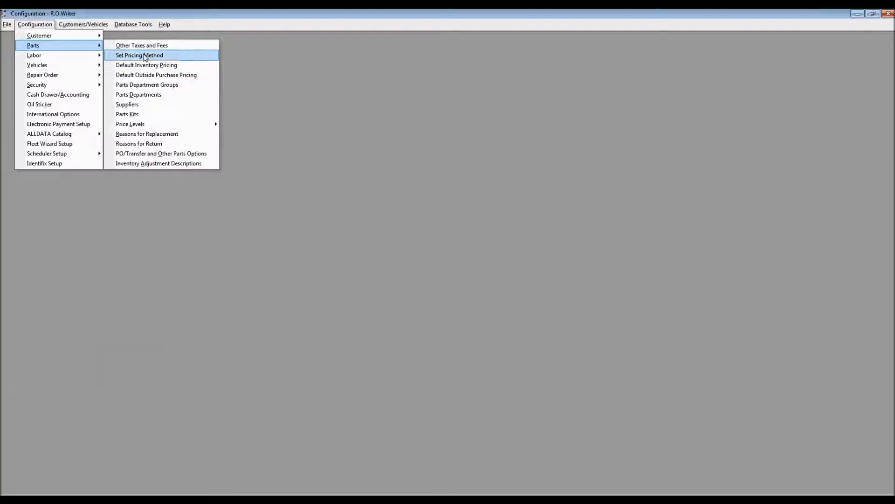
click(152, 95)
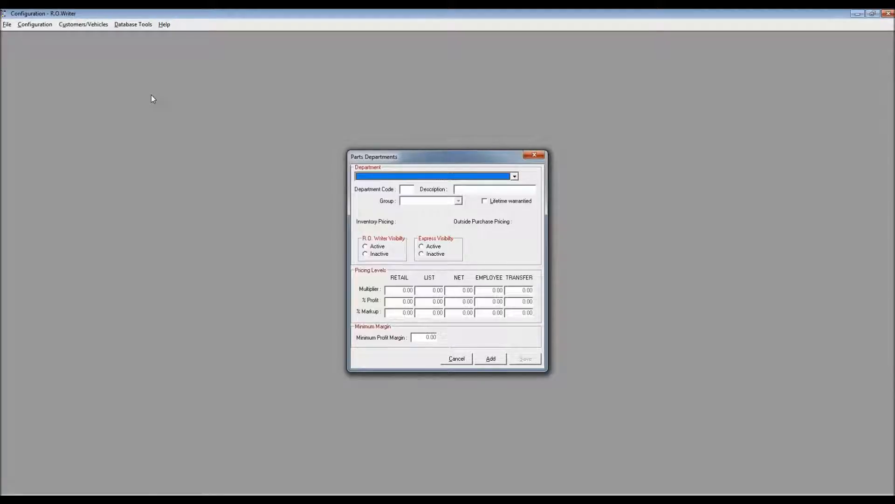
click(514, 176)
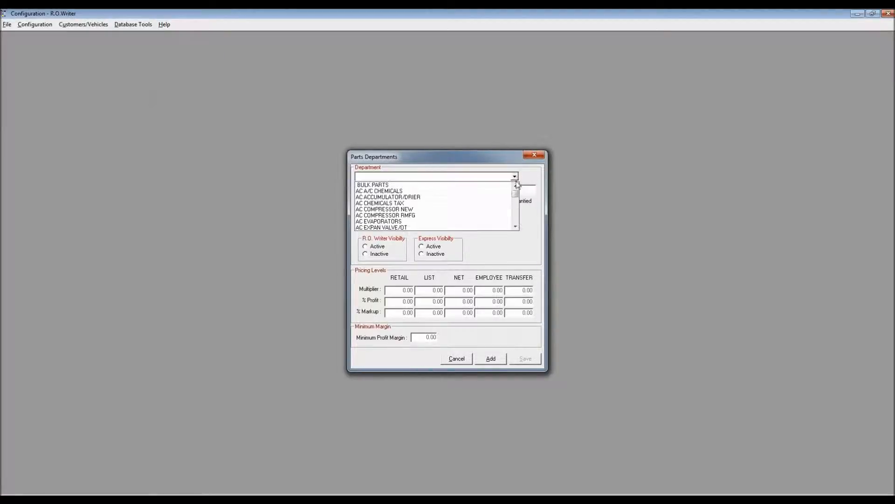
scroll(516, 214, down, 8)
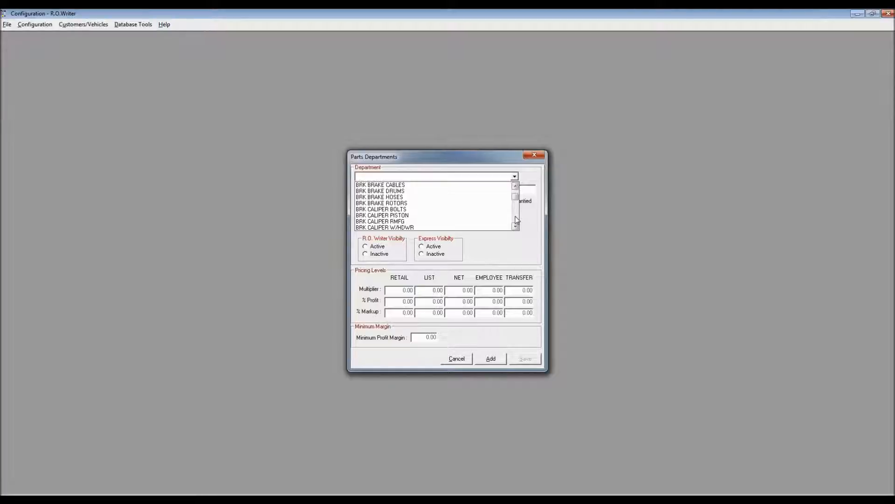
click(391, 222)
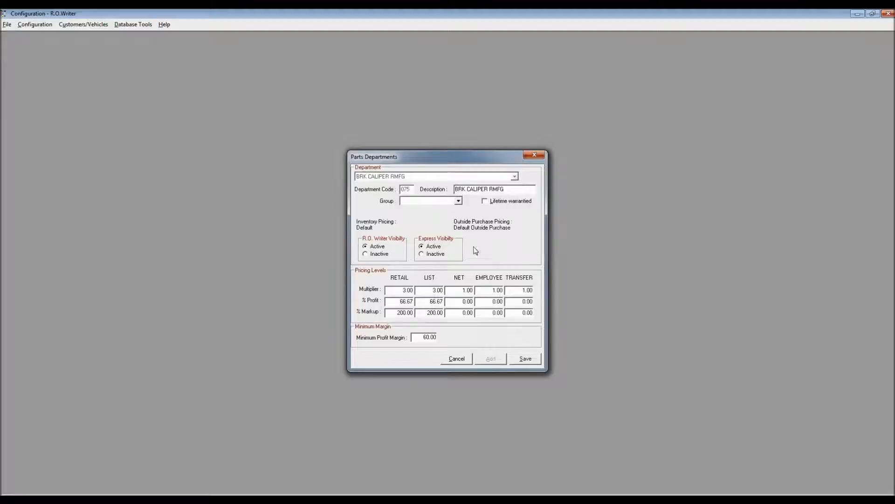
click(458, 202)
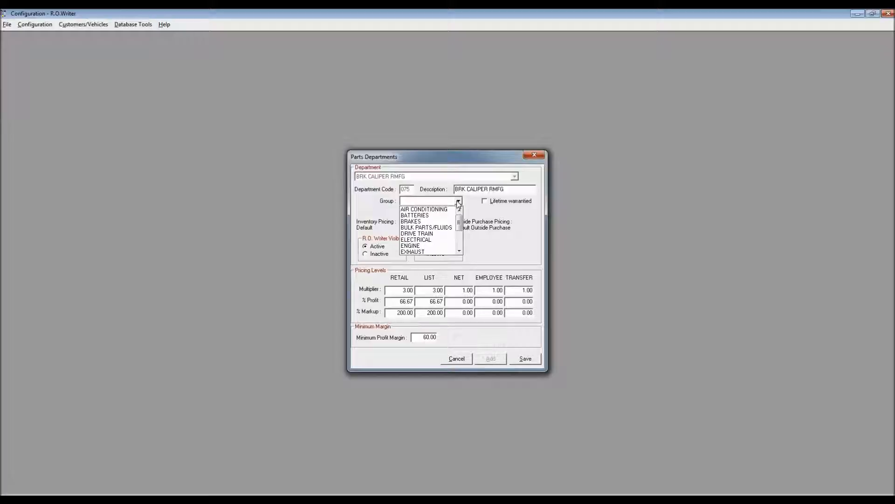
click(422, 221)
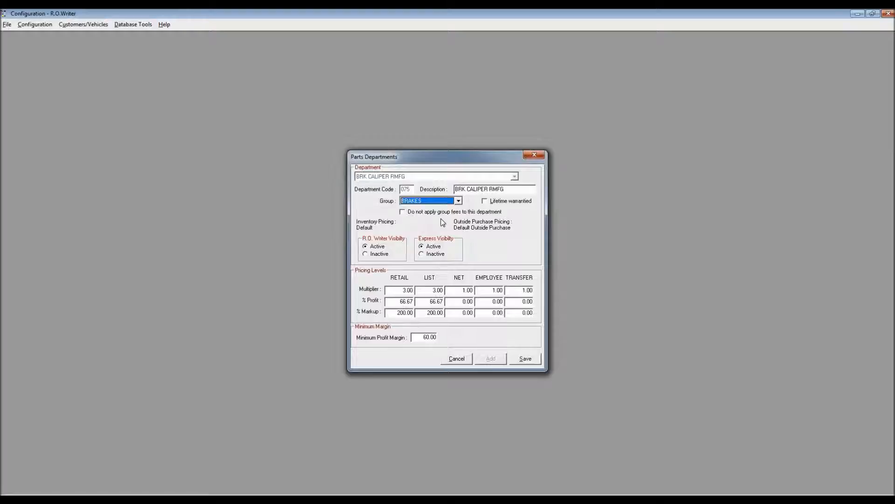
click(525, 358)
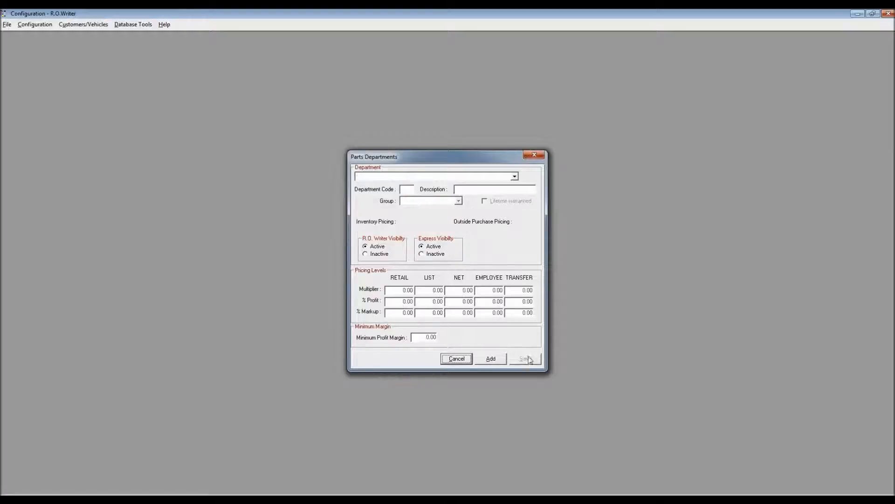
click(456, 359)
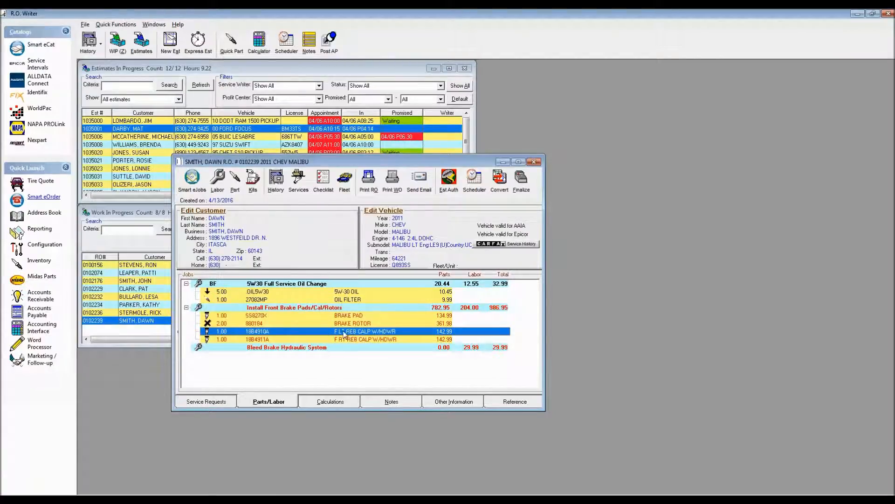
- Set the department of the left front caliper 18B4910A on the Malibu repair order to BRK CALIPER RMFG and choose its technician
double_click(344, 332)
click(463, 255)
scroll(463, 268, down, 10)
scroll(463, 267, up, 2)
click(441, 269)
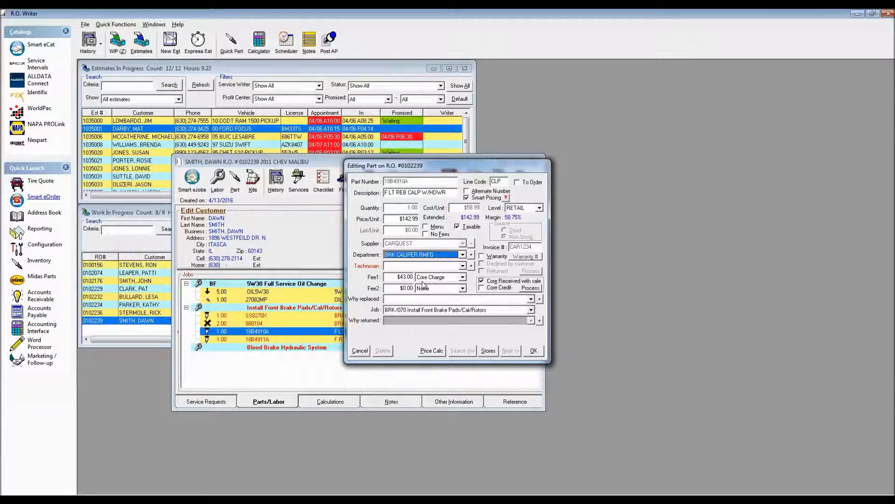
click(462, 266)
click(446, 275)
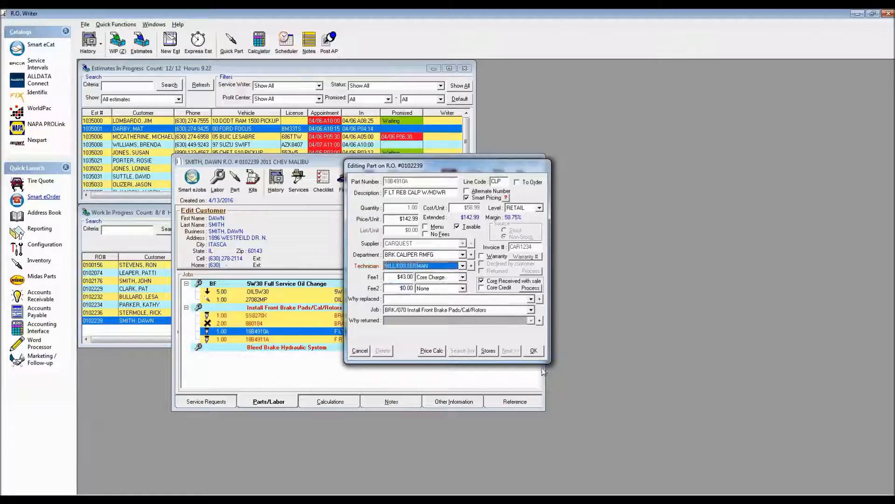
- Save the left front caliper without adjusting its price and assign its technician to all parts and labor on the repair order
click(534, 350)
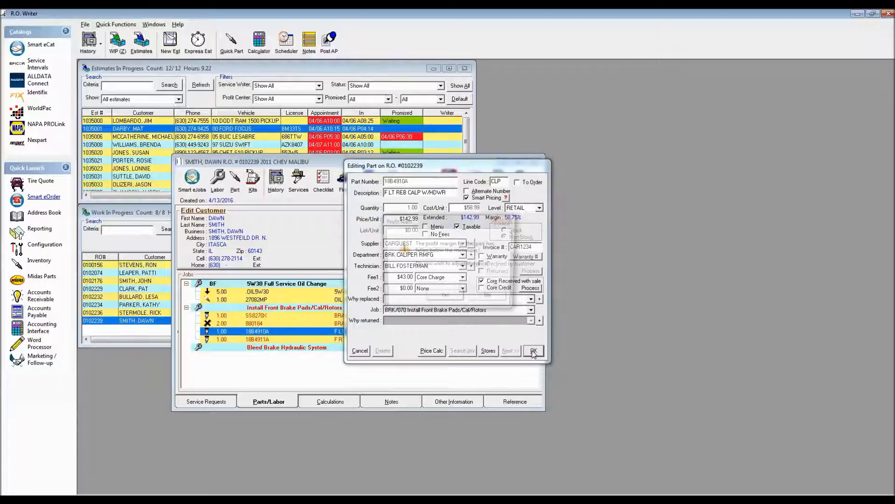
click(443, 298)
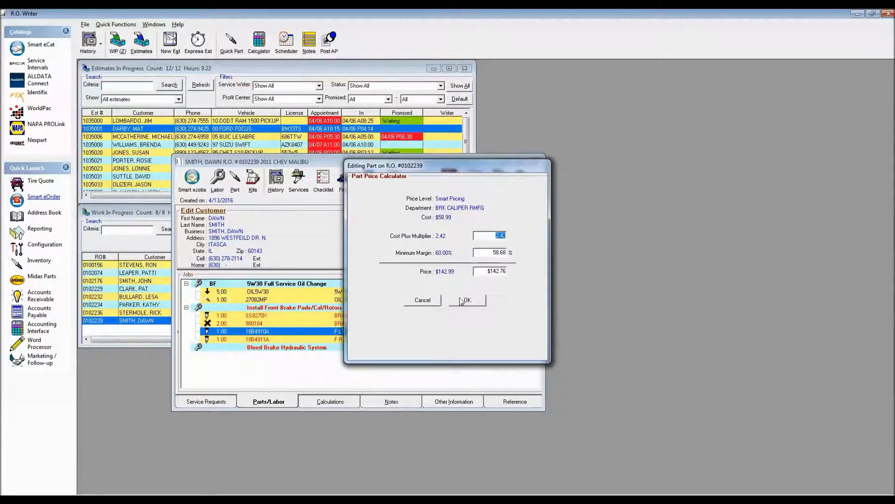
click(422, 300)
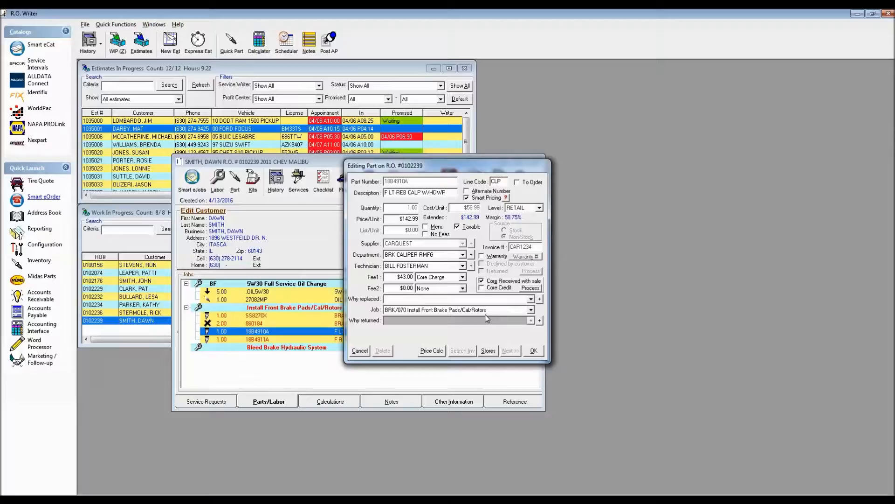
click(533, 354)
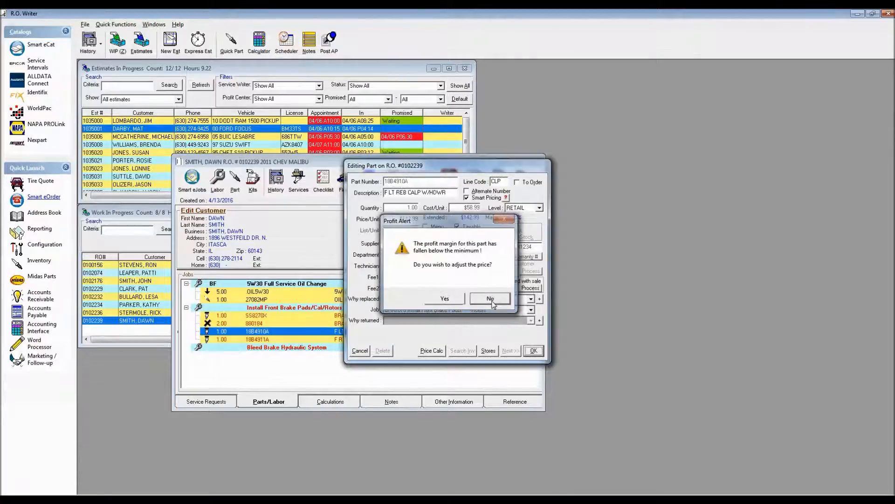
click(494, 298)
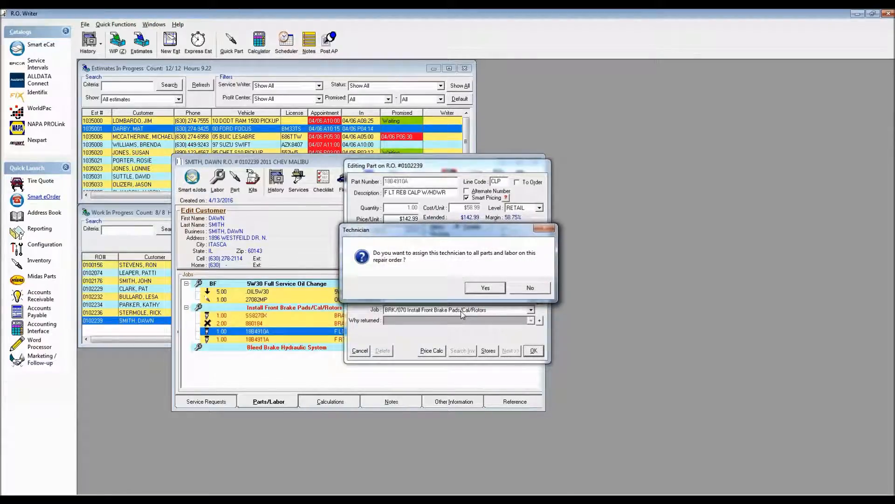
click(479, 293)
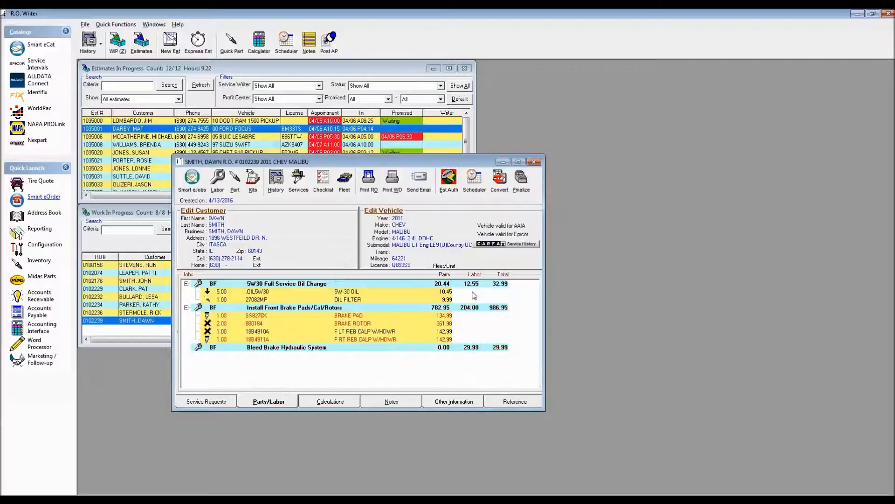
- Assign department BRK CALIPER RMFG to the right front caliper 18B4911A and save it without adjusting the price
double_click(353, 340)
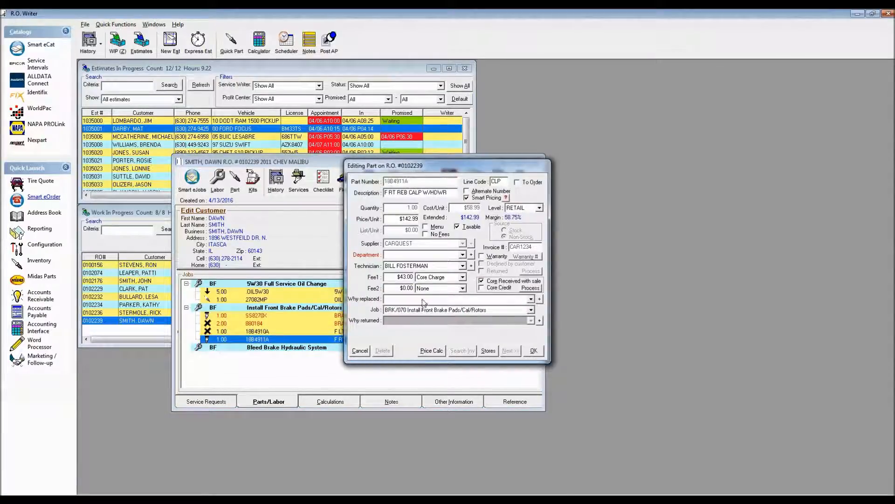
click(462, 255)
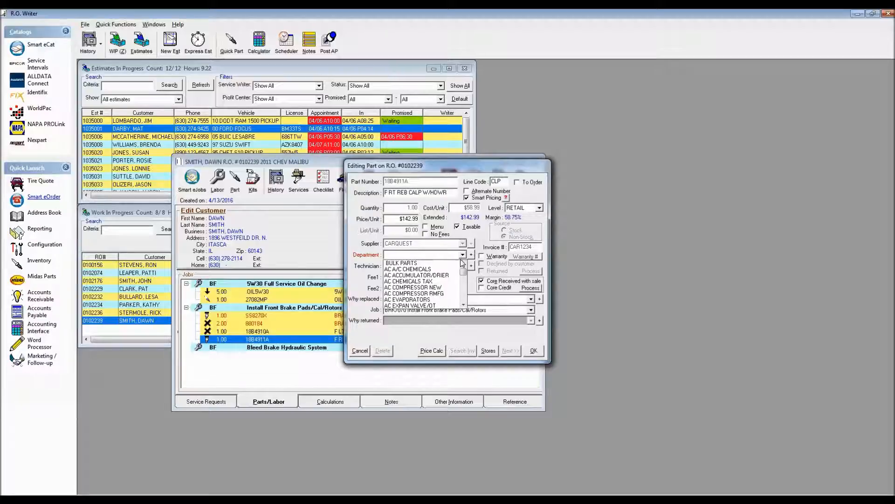
click(465, 303)
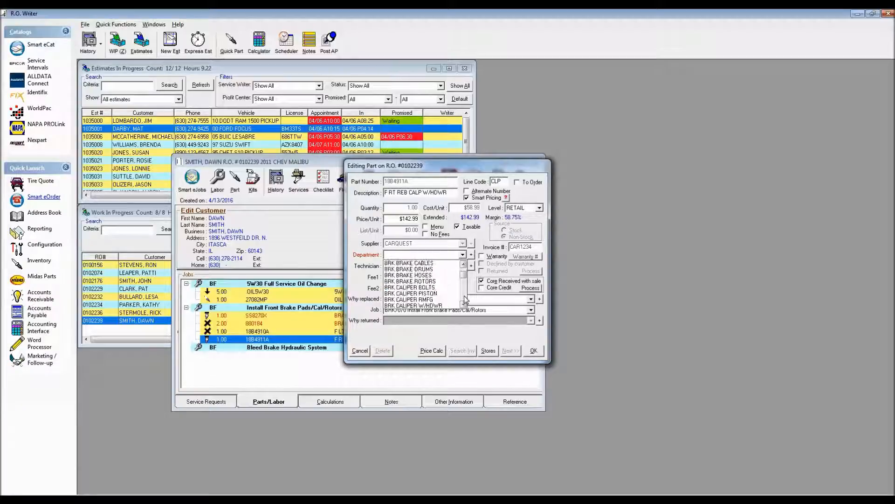
click(429, 300)
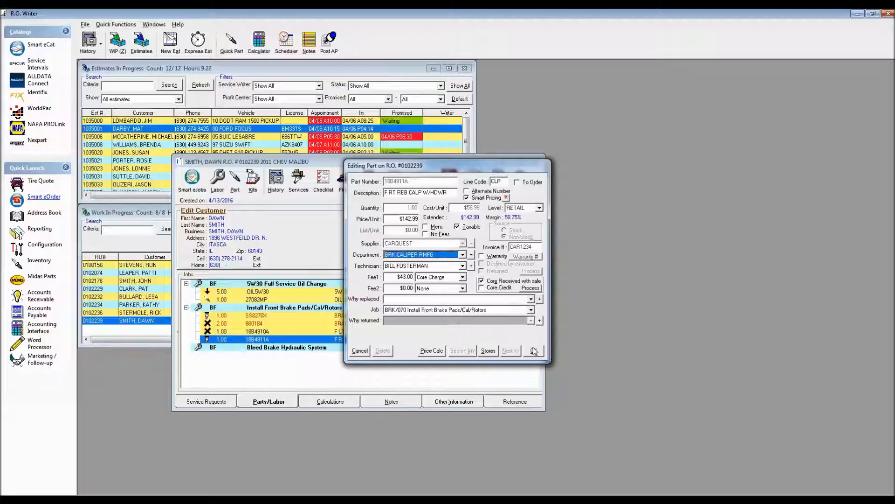
click(533, 350)
click(488, 298)
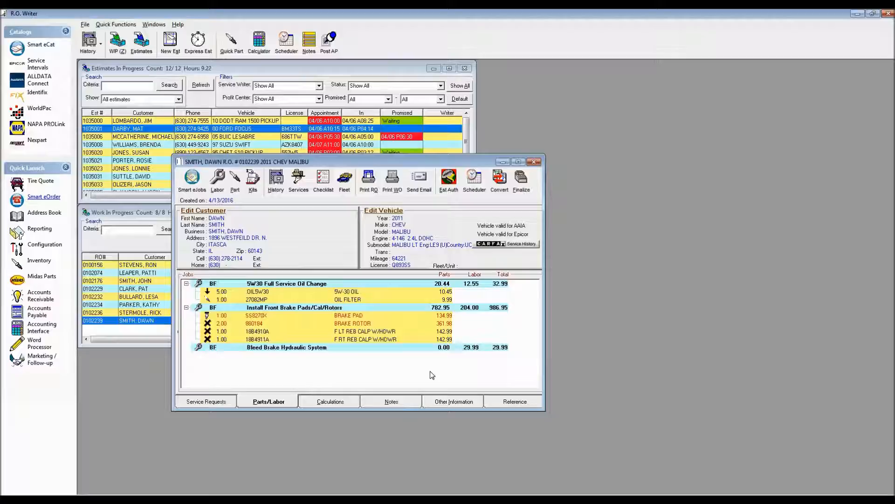
- Process the cores received with front calipers 18B4910A and 18B4911A, saving both parts without adjusting their prices
click(358, 332)
double_click(358, 333)
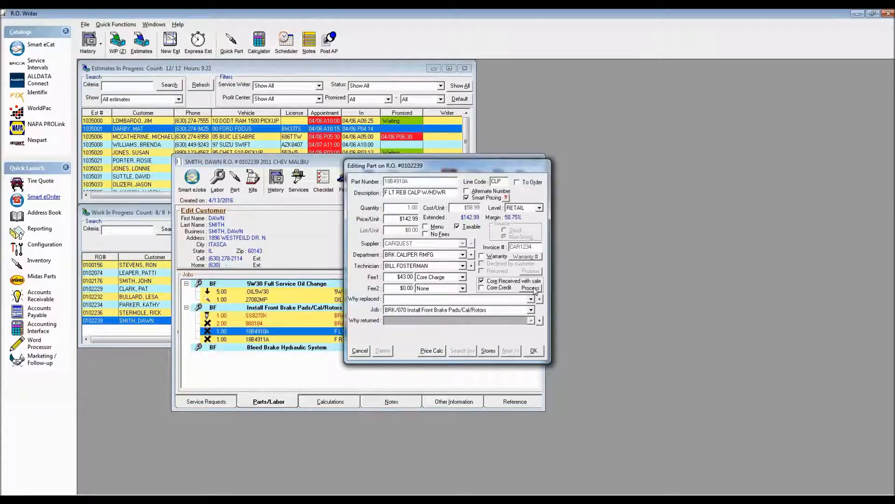
click(533, 351)
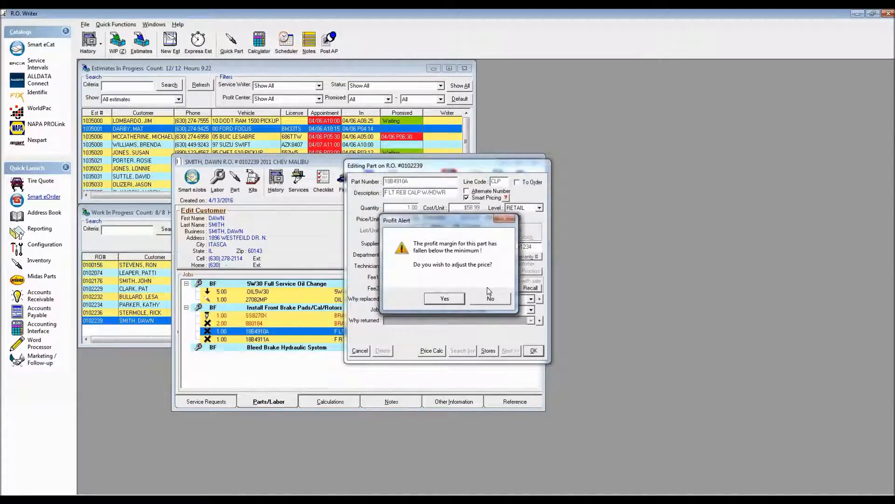
click(497, 299)
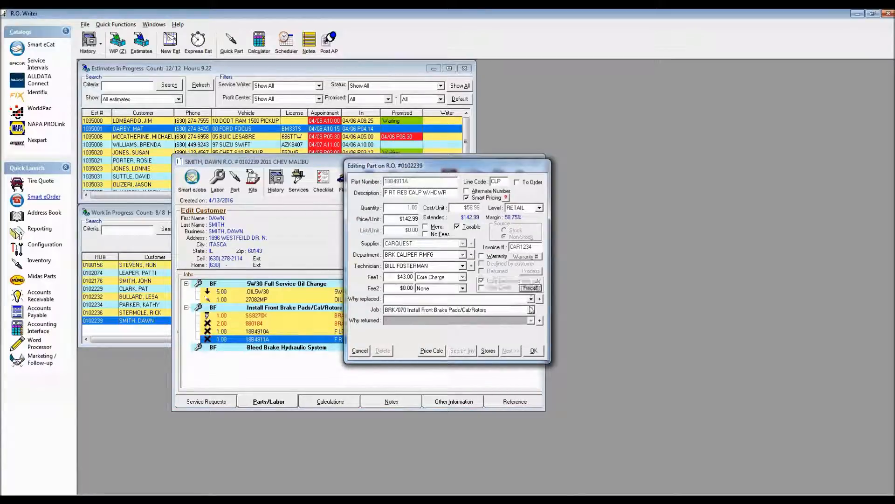
click(533, 350)
click(495, 297)
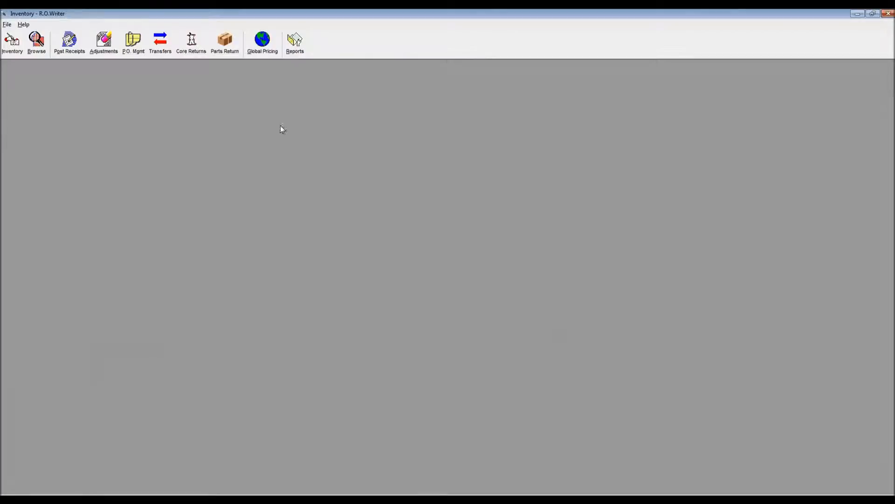
- In the Inventory module, select all core returns for supplier CARQUEST and process them
click(192, 51)
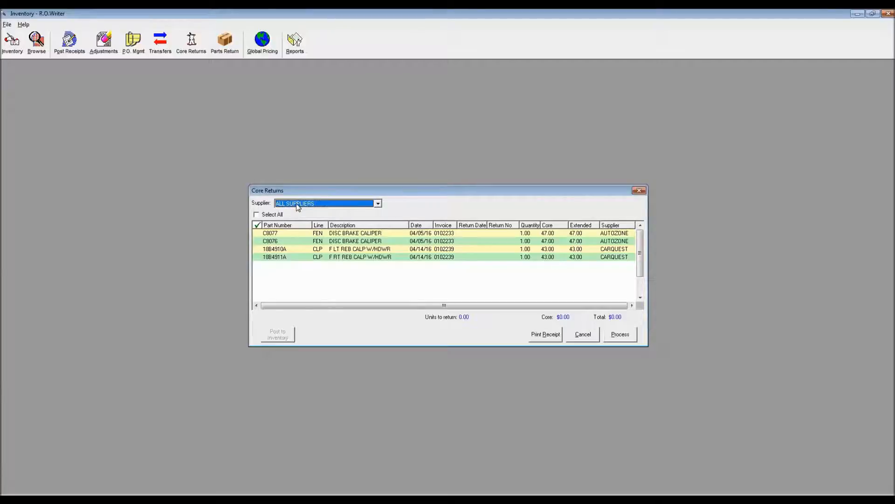
scroll(298, 208, down, 1)
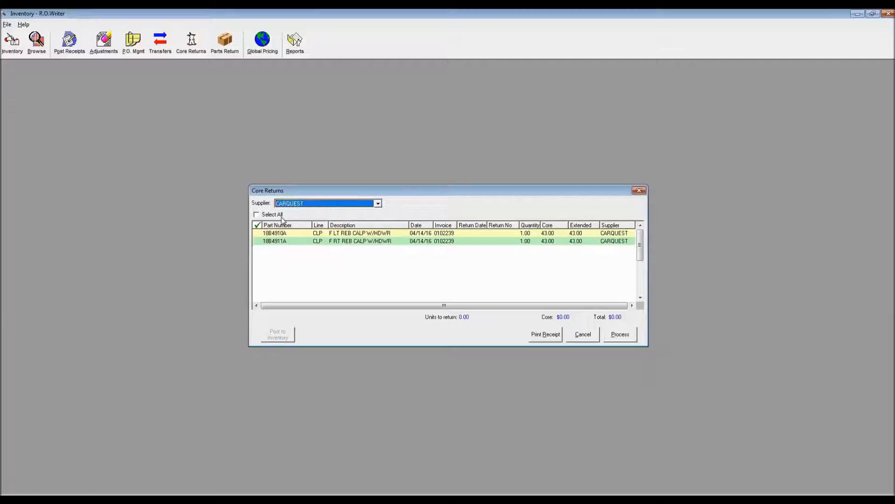
click(256, 215)
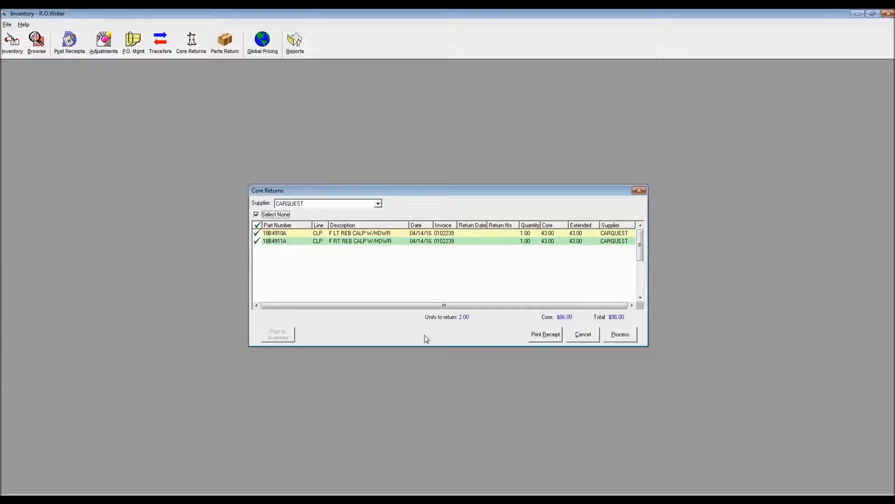
click(622, 335)
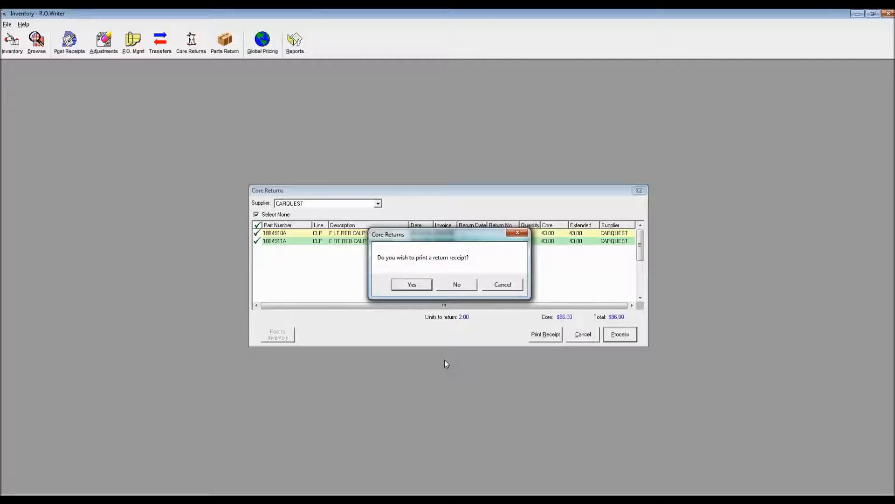
- Generate the CARQUEST core return receipt, review its preview and confirm that the receipt printed correctly
click(415, 285)
click(468, 263)
click(489, 304)
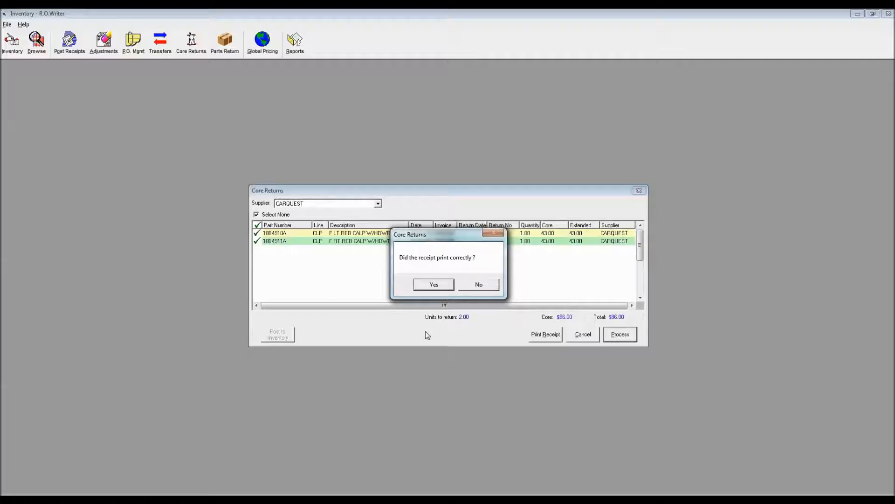
mouse_move(447, 499)
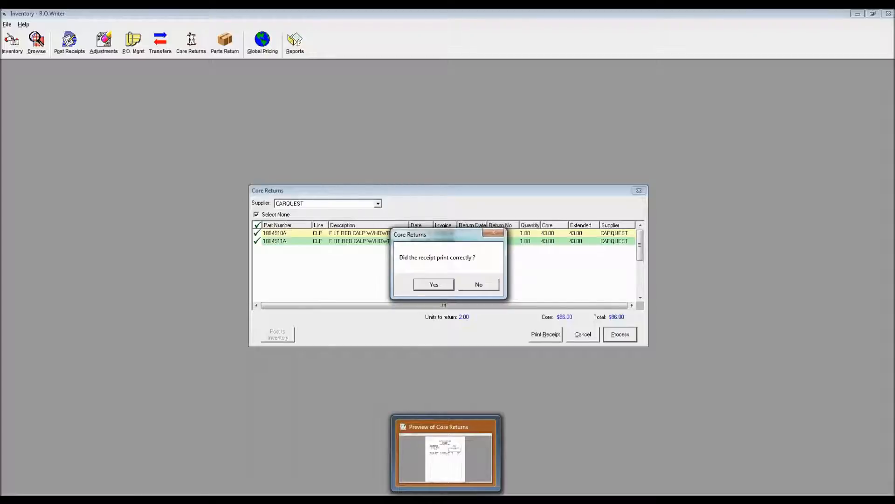
click(483, 458)
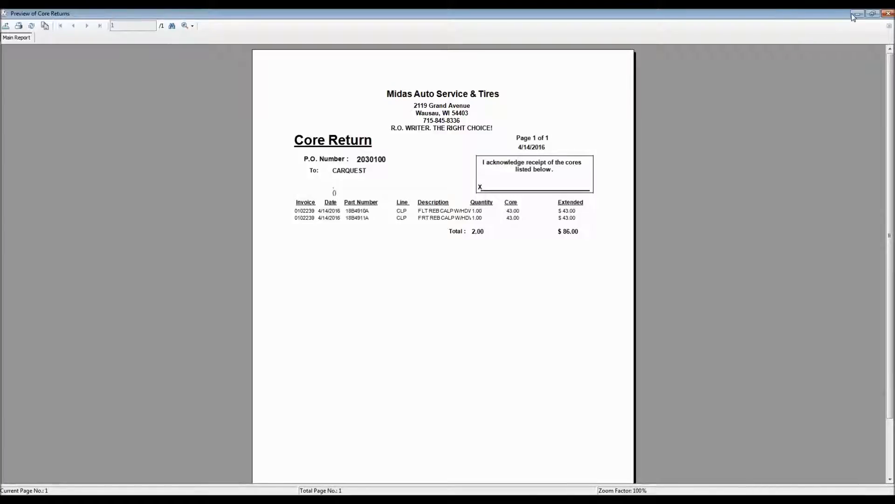
click(4, 14)
click(66, 69)
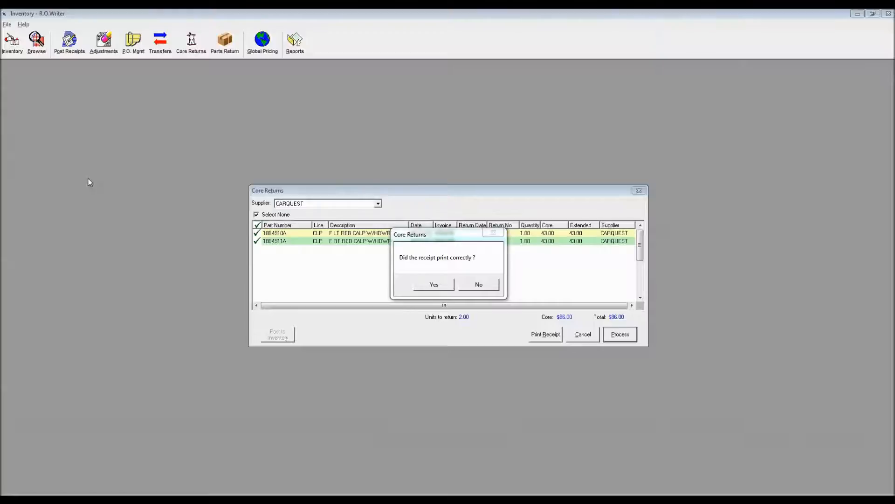
click(427, 285)
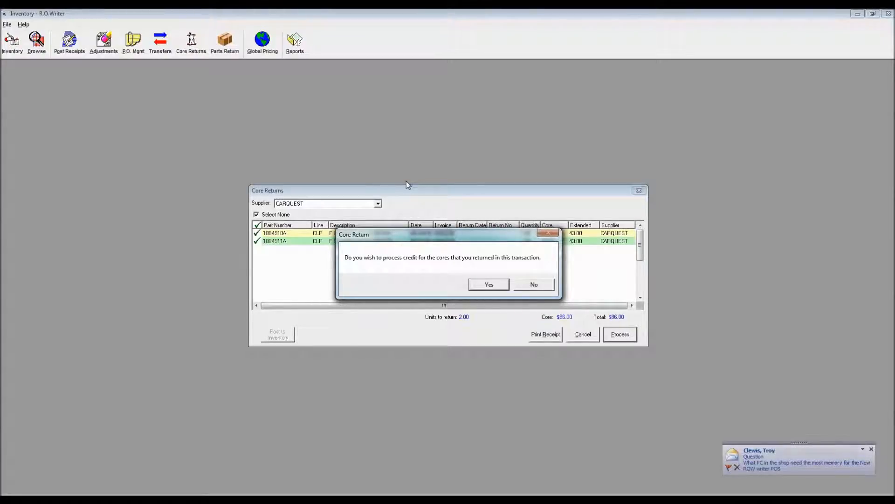
- Decline processing the credit for the returned cores, and review the core returns listed for all suppliers
click(533, 286)
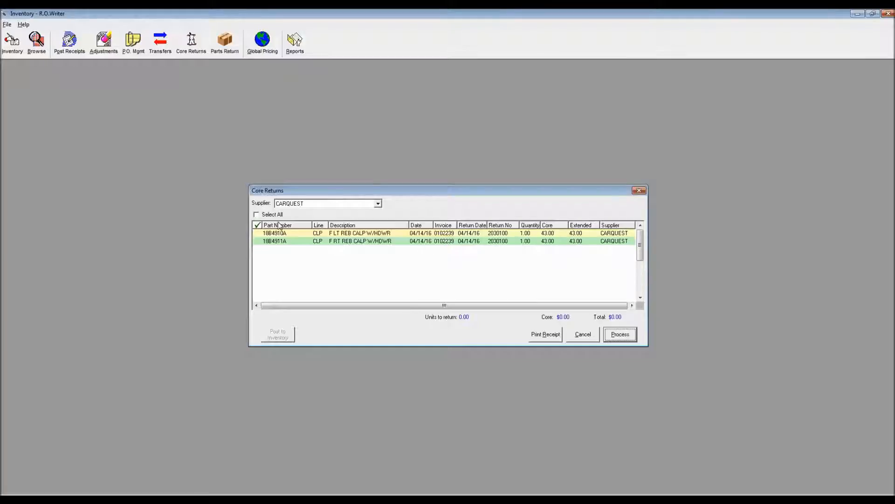
click(378, 204)
scroll(327, 229, up, 3)
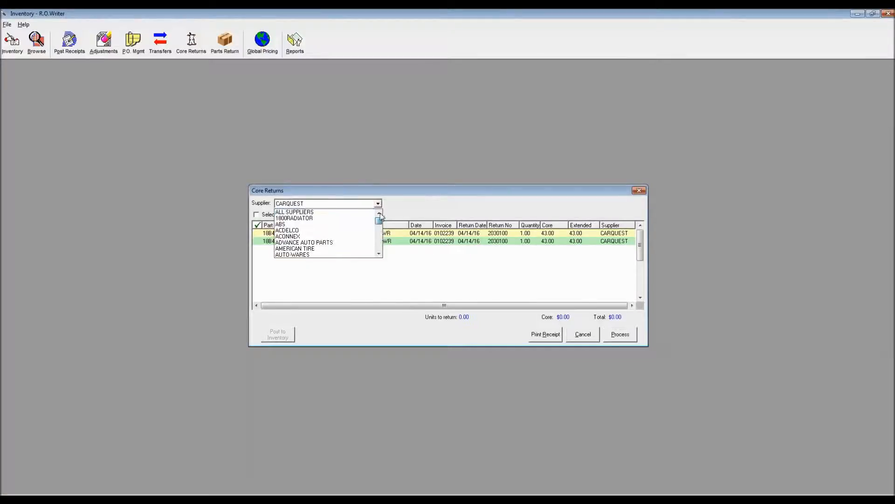
click(330, 217)
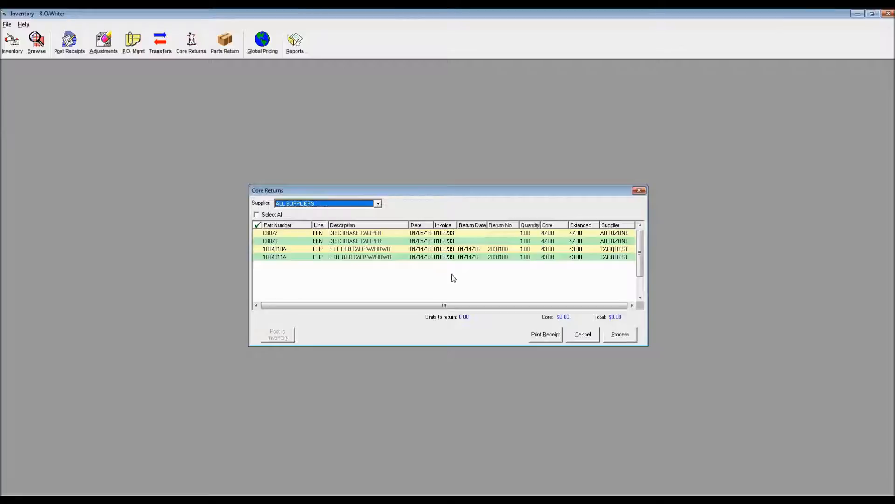
click(470, 235)
click(469, 243)
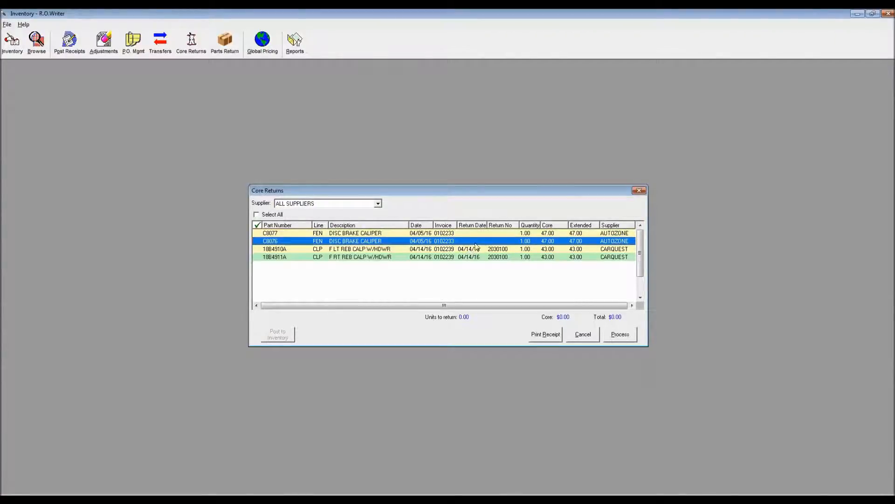
click(481, 249)
click(485, 257)
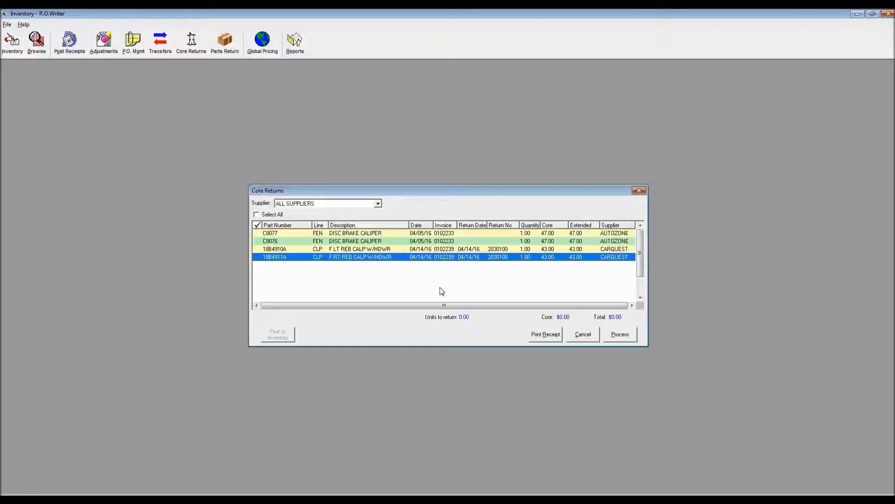
click(639, 191)
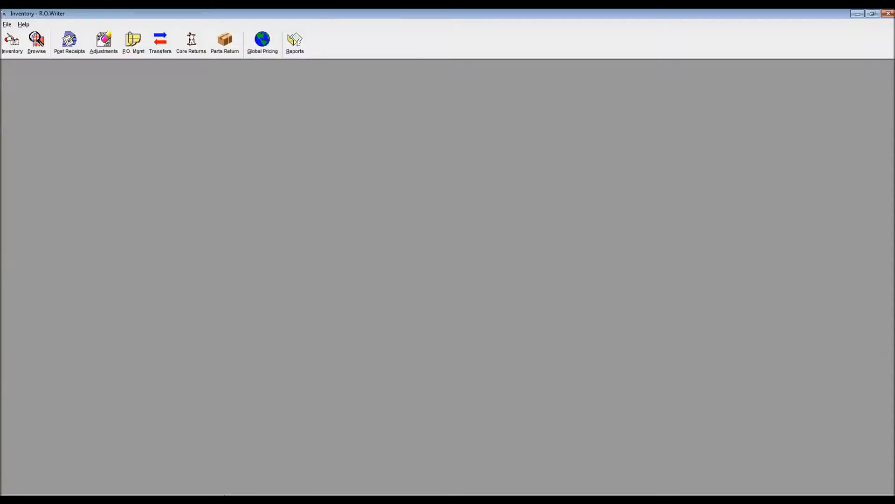
- Add the Air Filter remove and replace job with NAPA part 26902 from the Filters smart job category to the 2011 Chev Malibu repair order
click(253, 499)
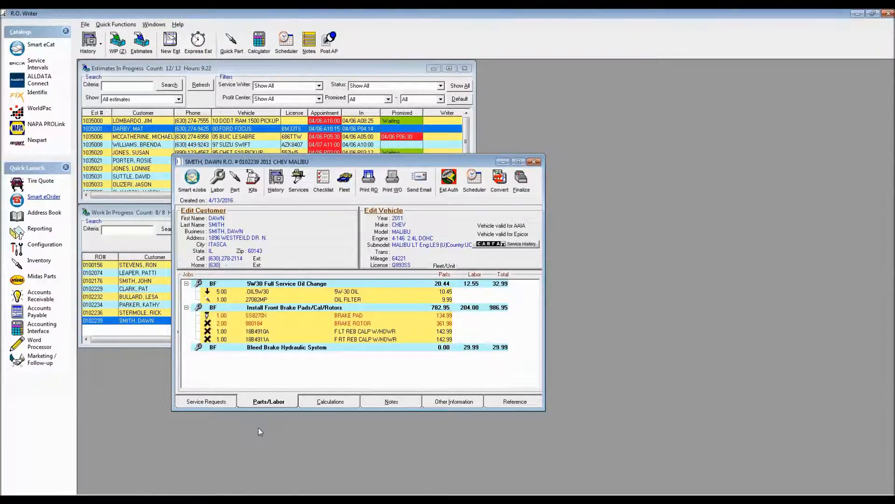
click(196, 185)
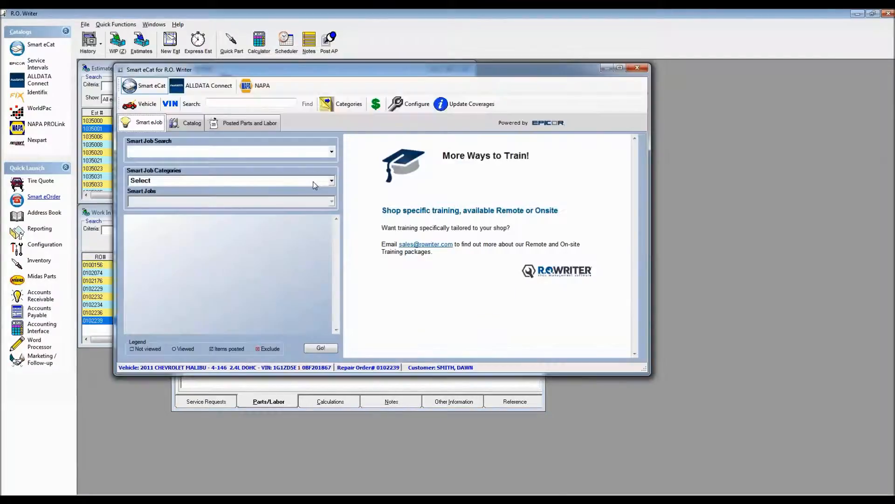
click(312, 181)
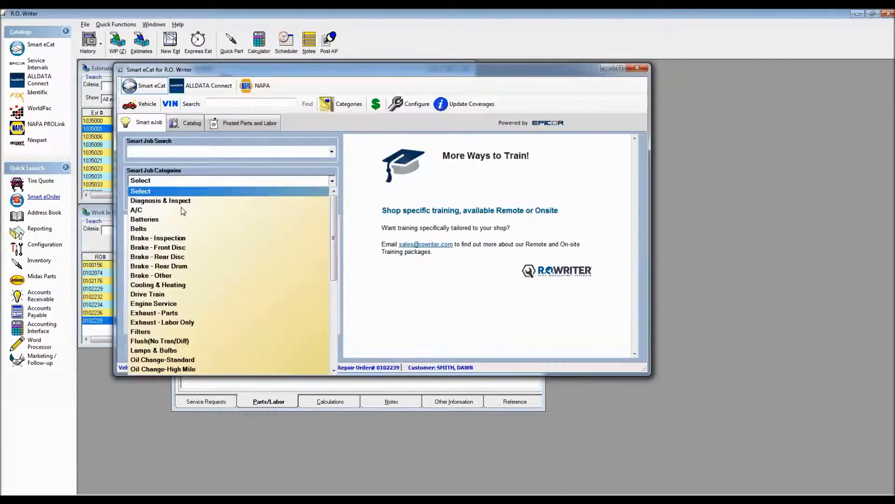
click(142, 332)
click(164, 202)
click(165, 218)
click(320, 348)
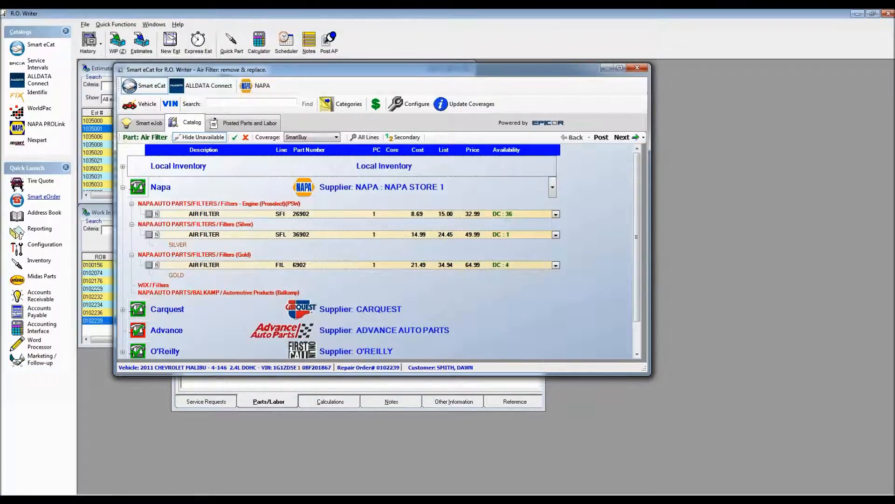
click(148, 214)
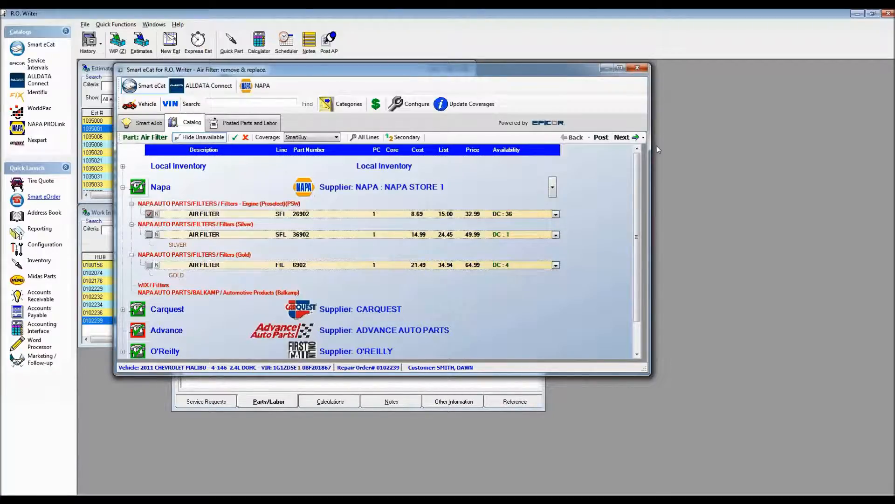
click(622, 138)
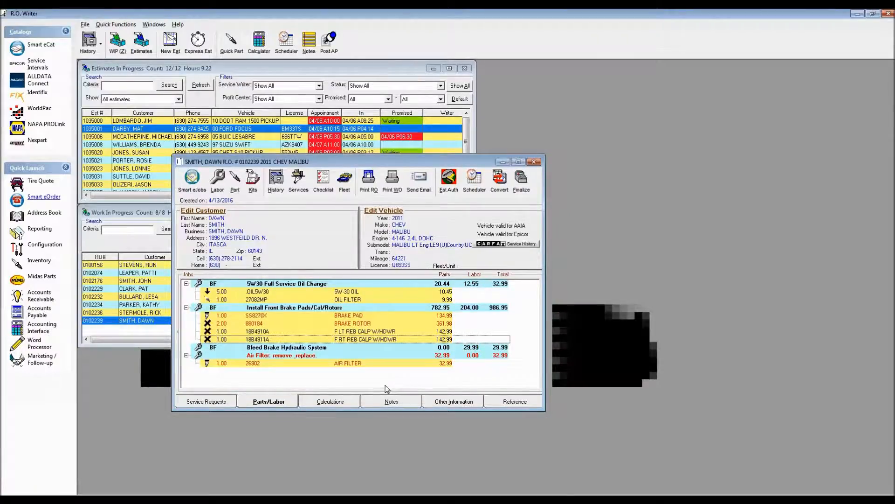
- Order air filter 26902 electronically from NAPA STORE 1 and check the part's details on the repair order
click(44, 197)
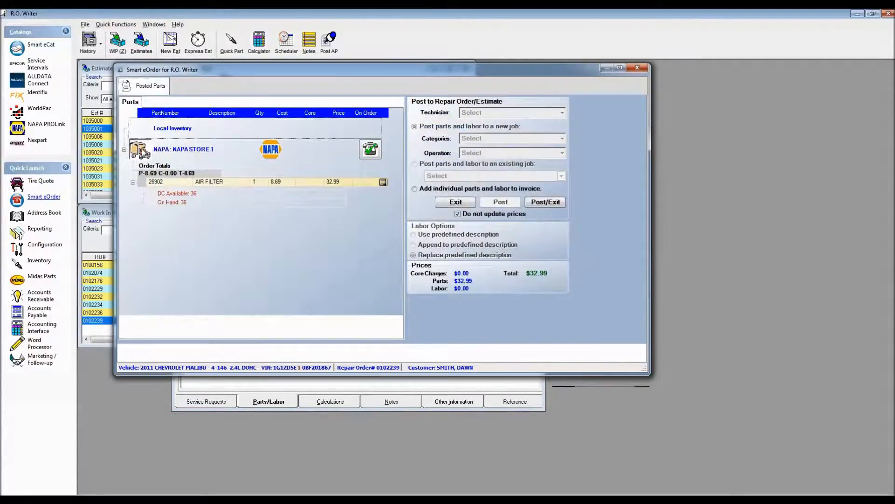
click(371, 149)
click(415, 259)
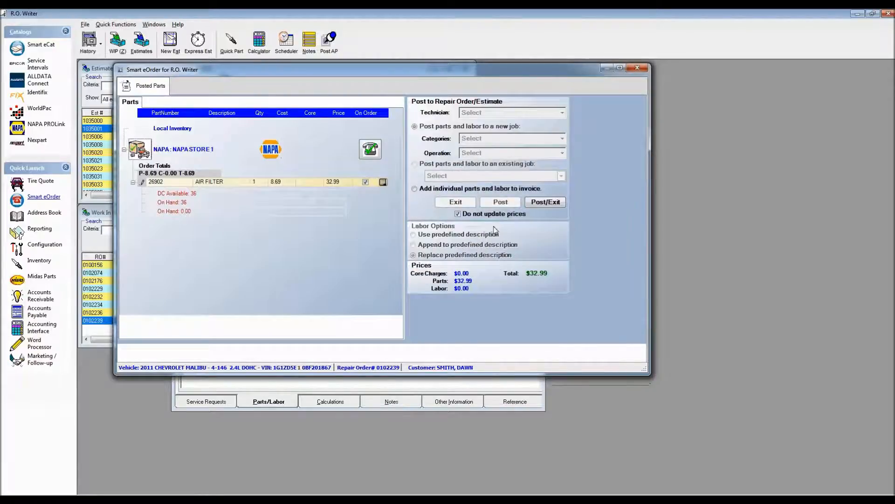
click(553, 202)
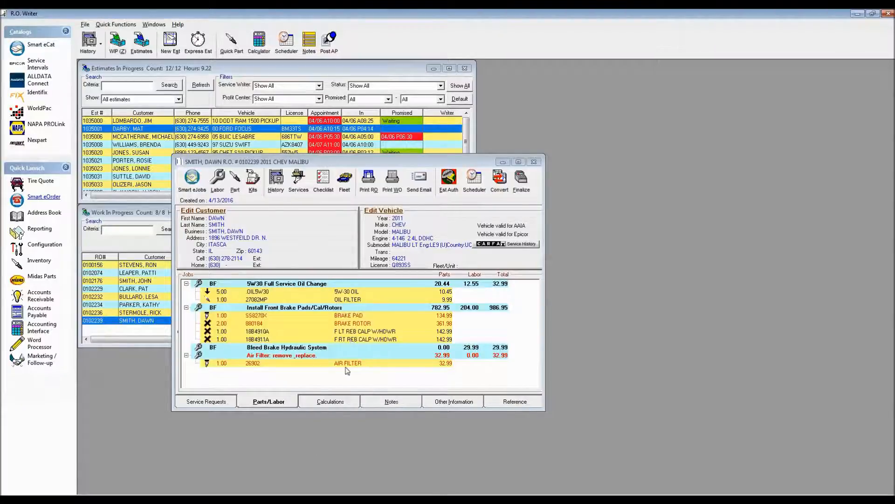
double_click(371, 363)
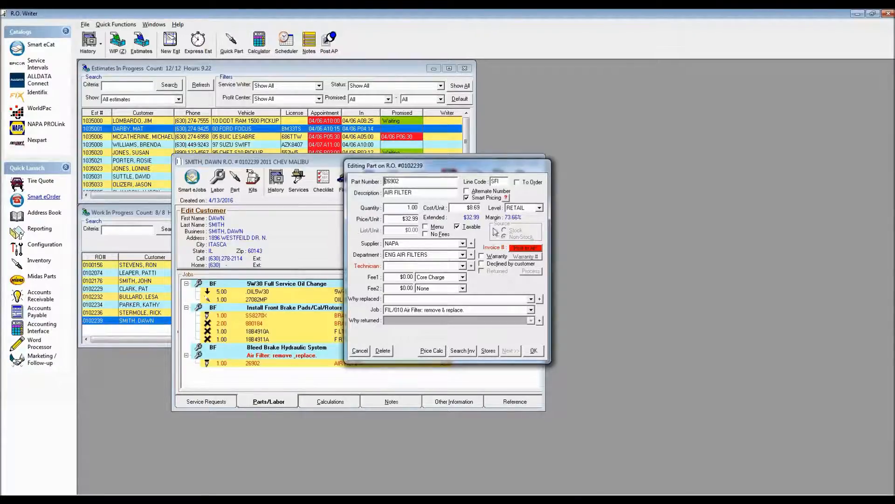
click(360, 351)
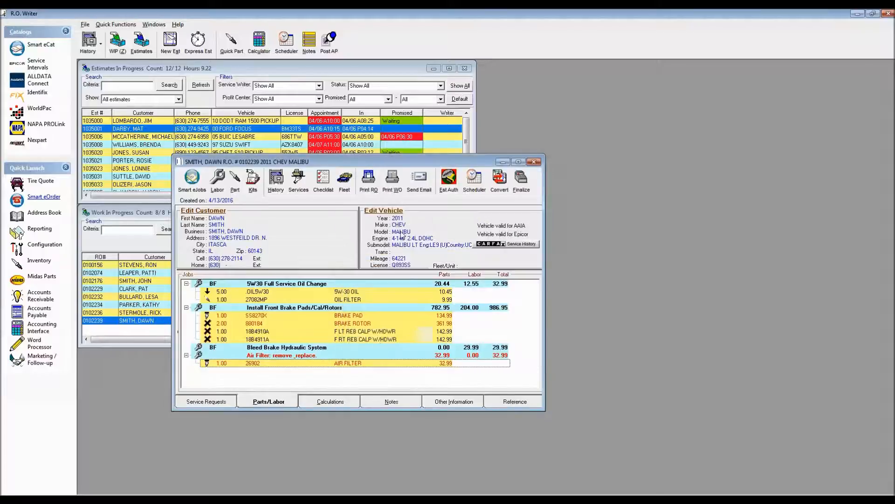
- Start an accounts payable invoice for supplier NAPA with invoice number NAP123
click(332, 54)
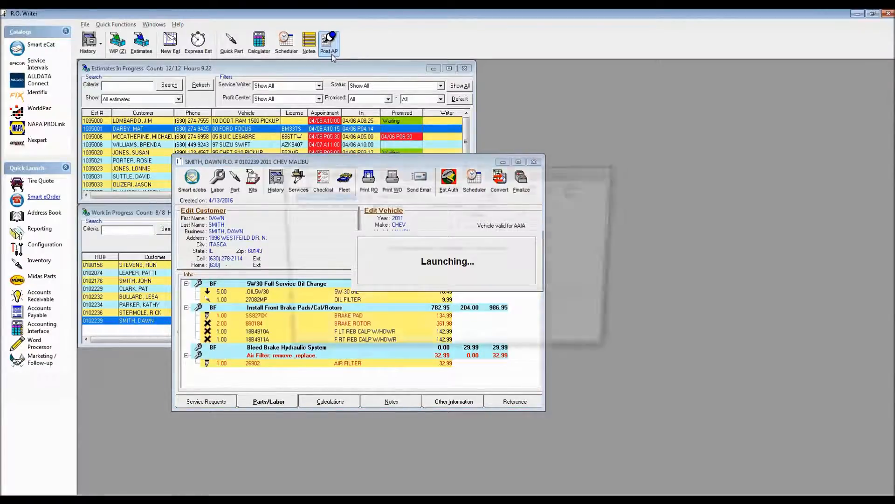
text(NAPA)
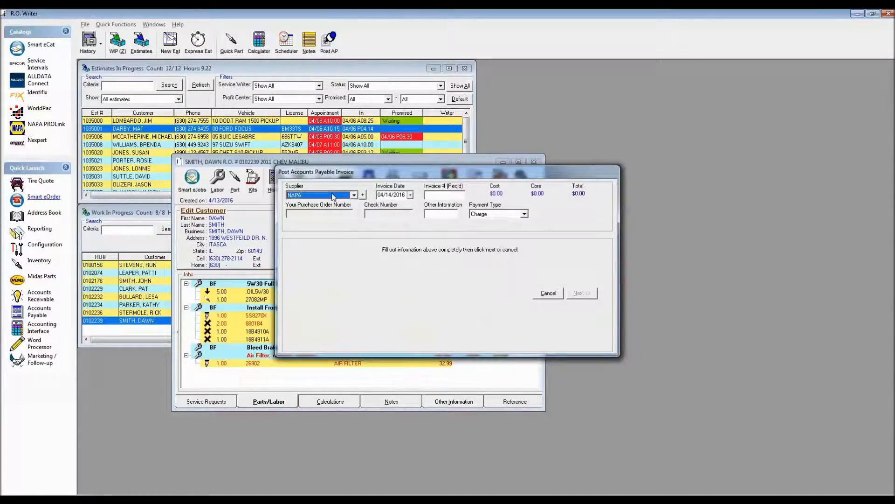
key(Tab)
key(Tab)
key(Tab)
text(NAP123)
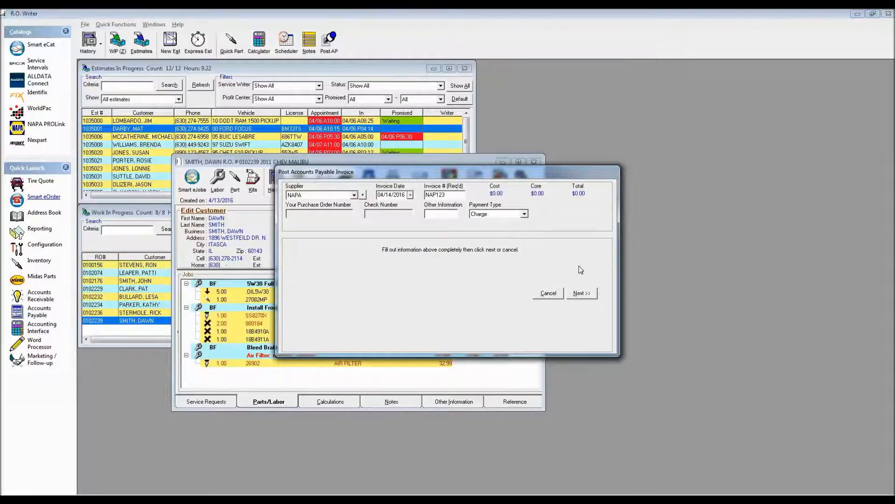
click(582, 293)
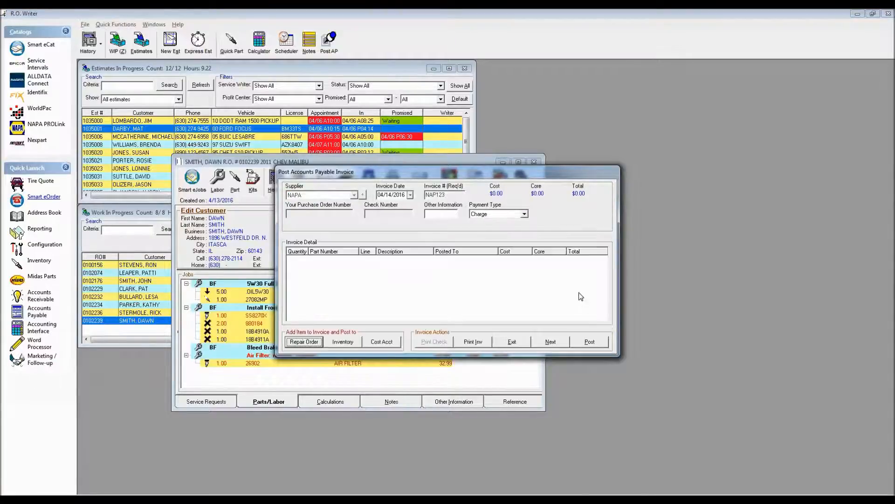
- Add air filter 26902 from the Malibu repair order to the NAPA invoice and post the invoice without printing it
click(308, 345)
double_click(434, 280)
double_click(438, 261)
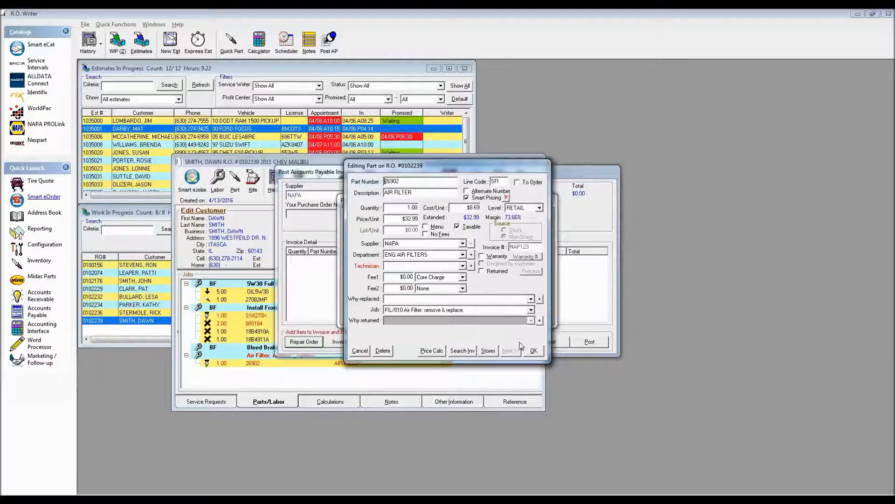
click(534, 351)
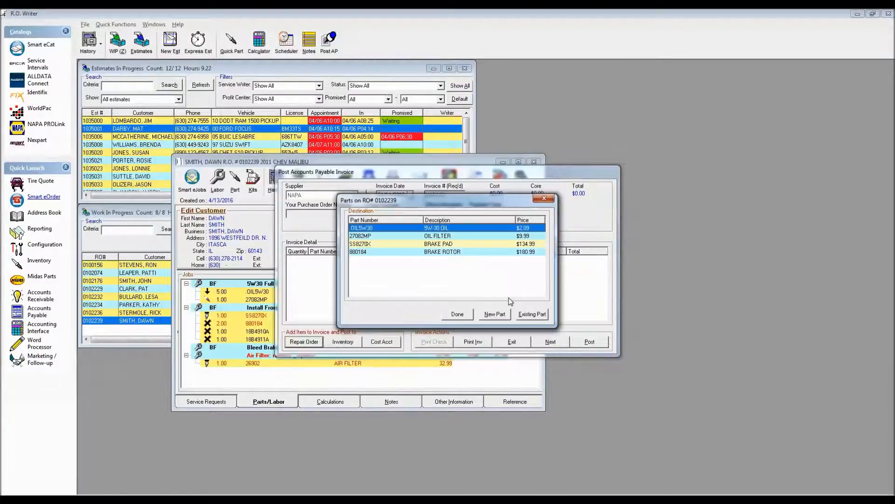
click(456, 315)
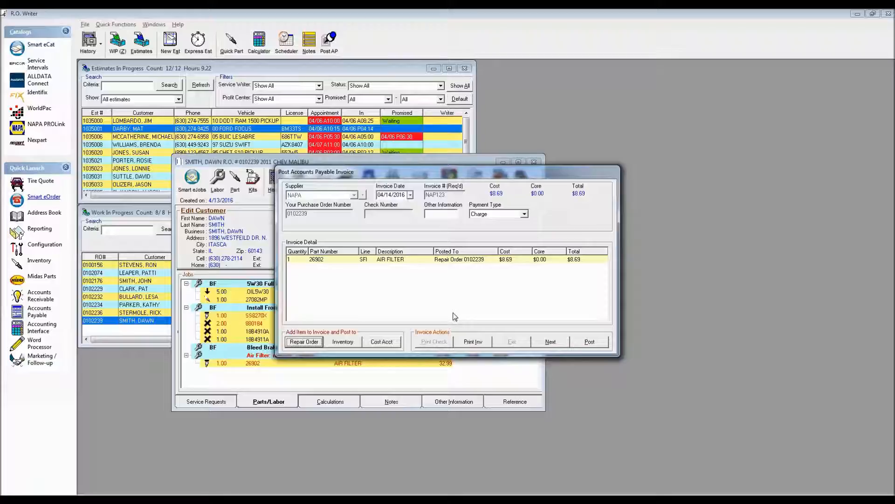
click(595, 343)
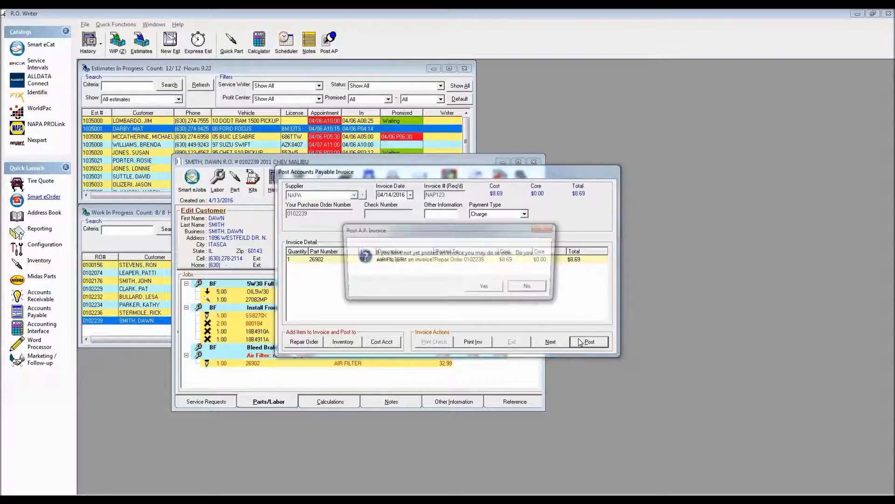
click(529, 288)
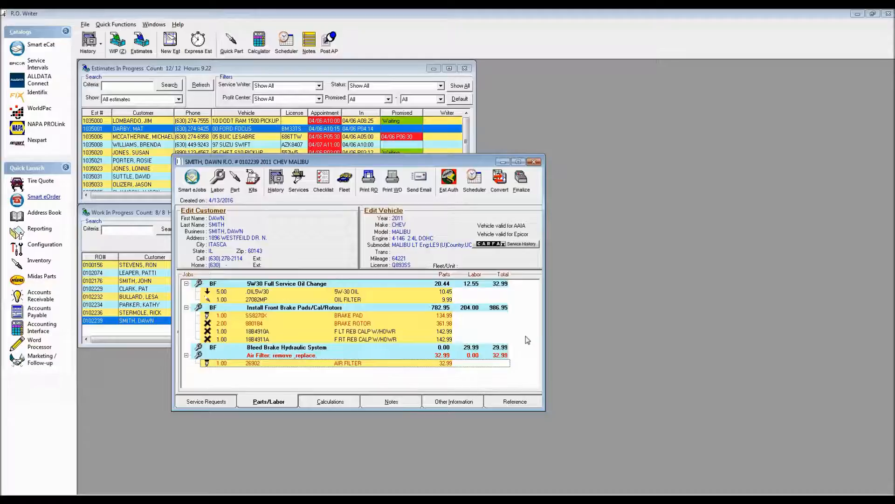
- Mark air filter 26902 on the Malibu repair order as returned
double_click(381, 363)
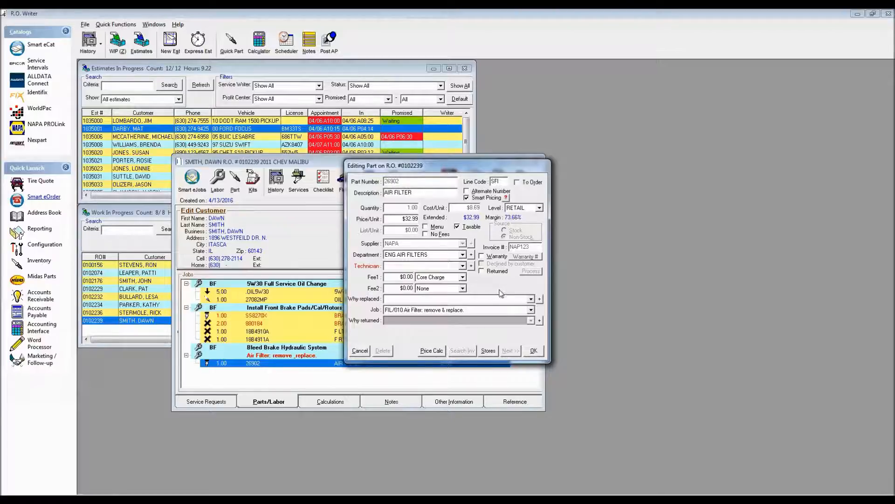
click(483, 271)
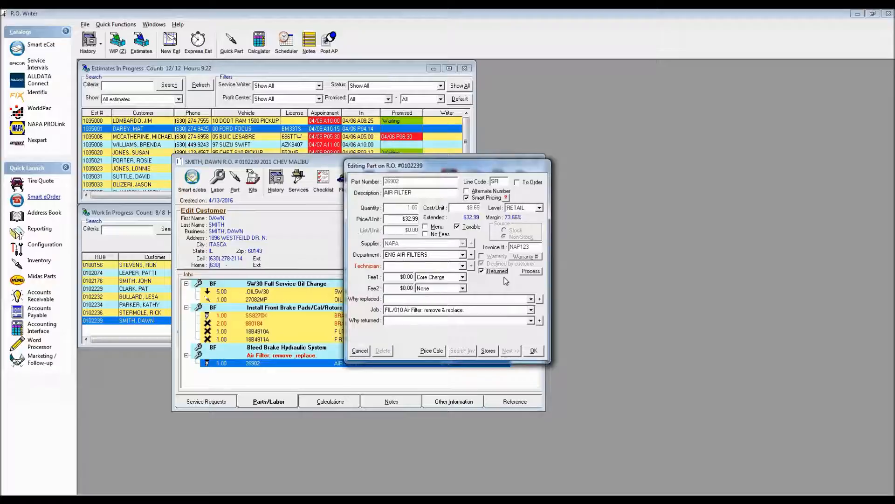
- Process the return of air filter 26902 and save the part on the Malibu repair order
click(531, 272)
click(534, 351)
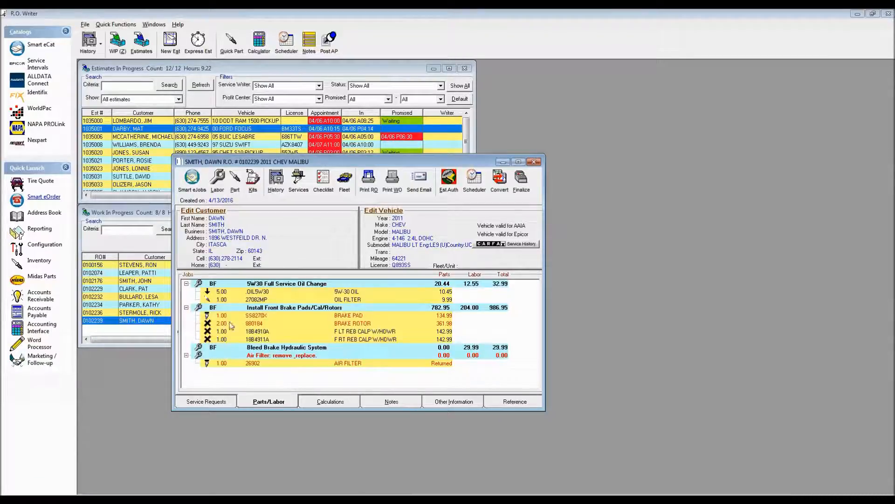
- Print the Malibu repair order to the screen and examine how the returned air filter is handled on it
click(369, 182)
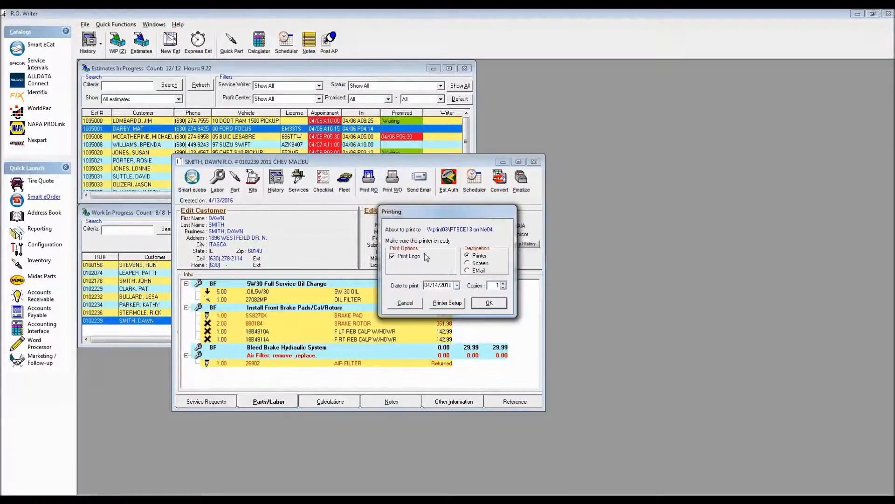
click(476, 264)
click(488, 303)
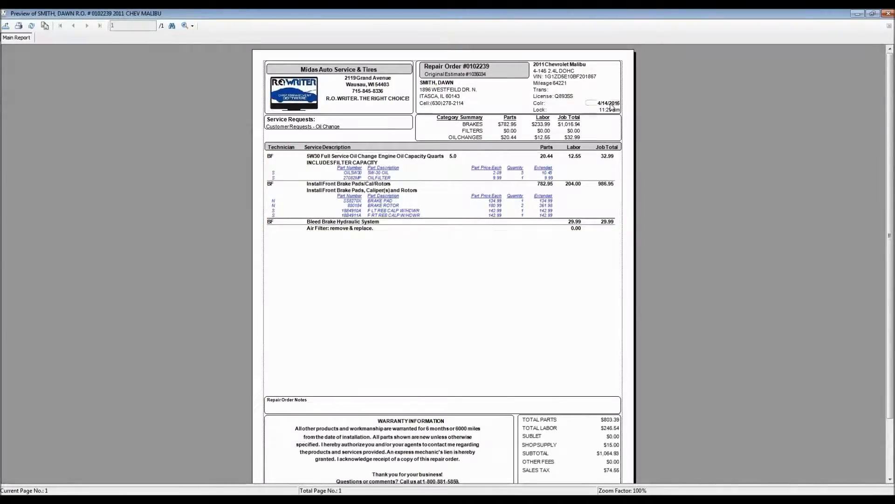
click(4, 13)
click(21, 80)
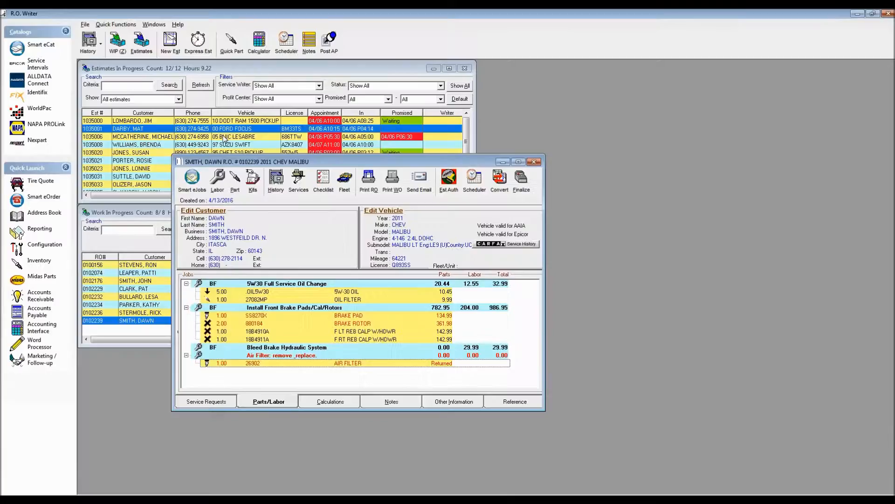
- Mark the air filter remove and replace labor on the Malibu repair order as declined by the customer
click(368, 355)
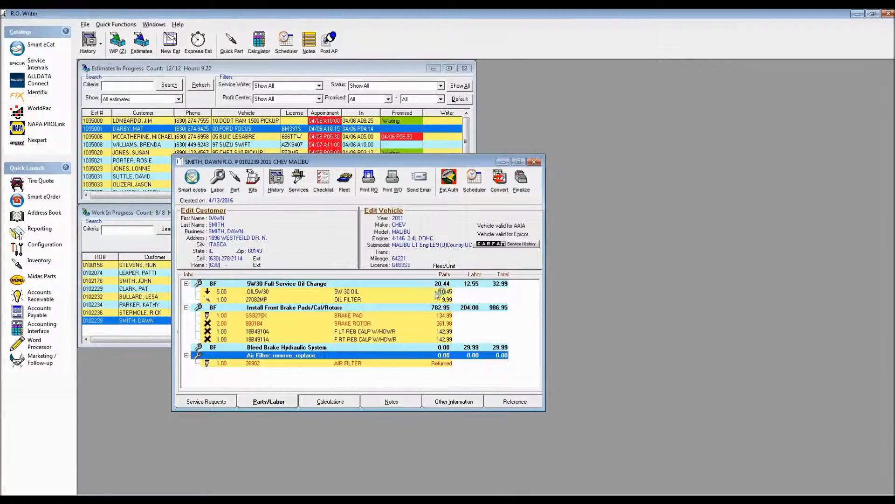
double_click(368, 355)
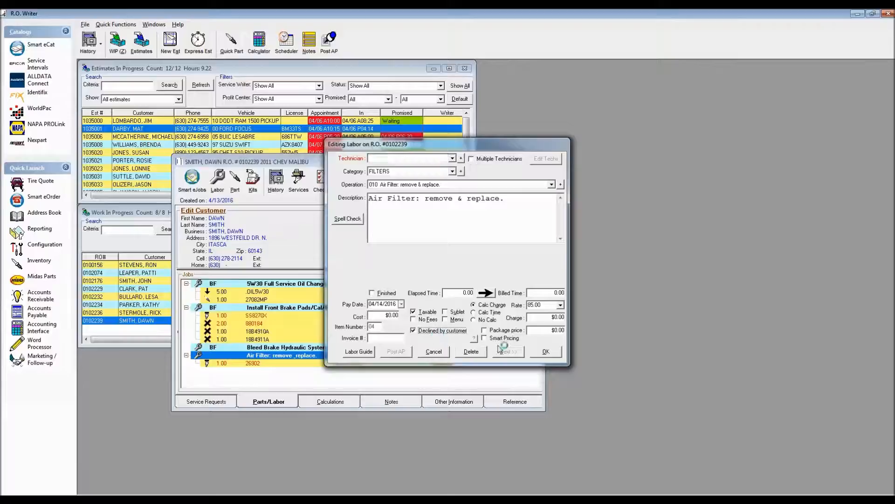
click(545, 351)
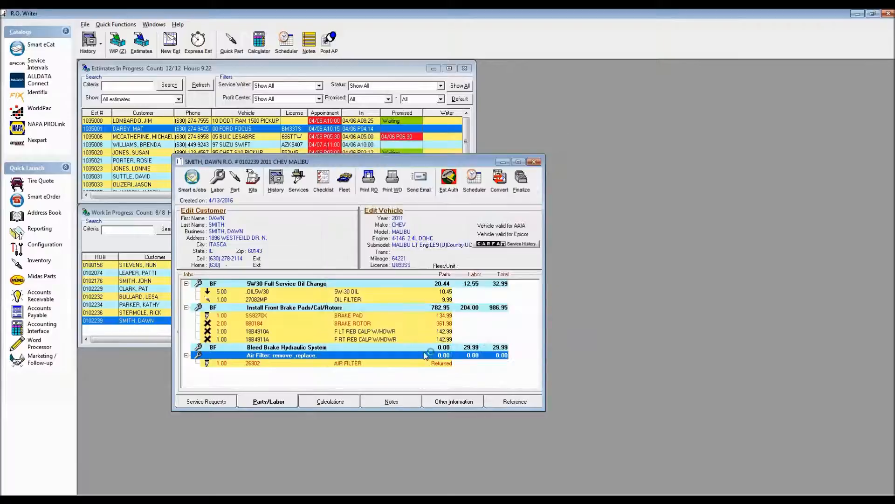
- Open the returned air filter's details and examine the available reasons for part return in Configuration
click(342, 363)
double_click(344, 364)
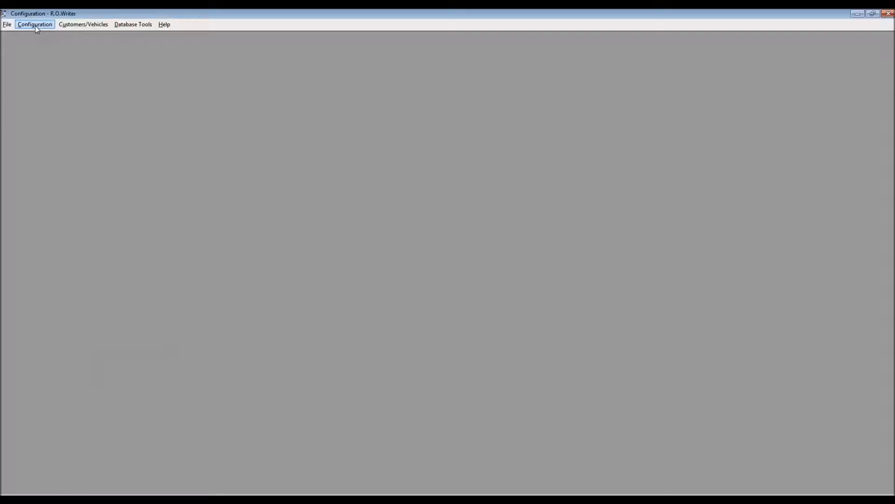
click(35, 26)
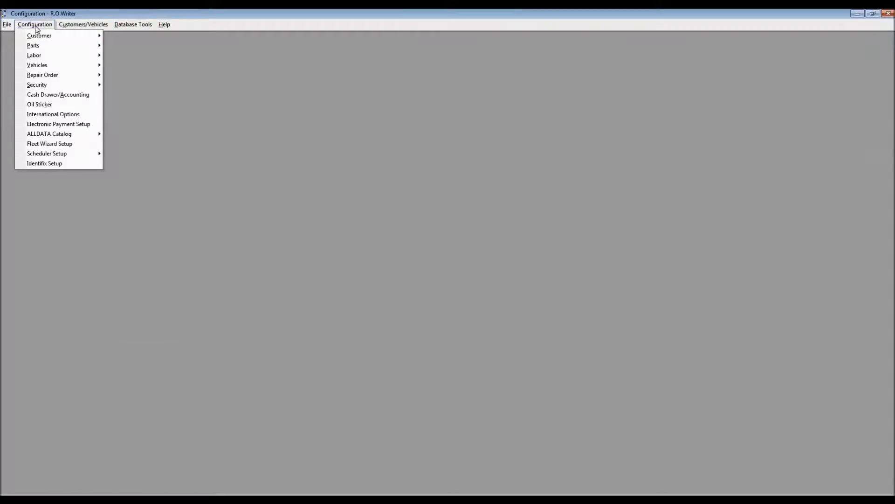
mouse_move(40, 47)
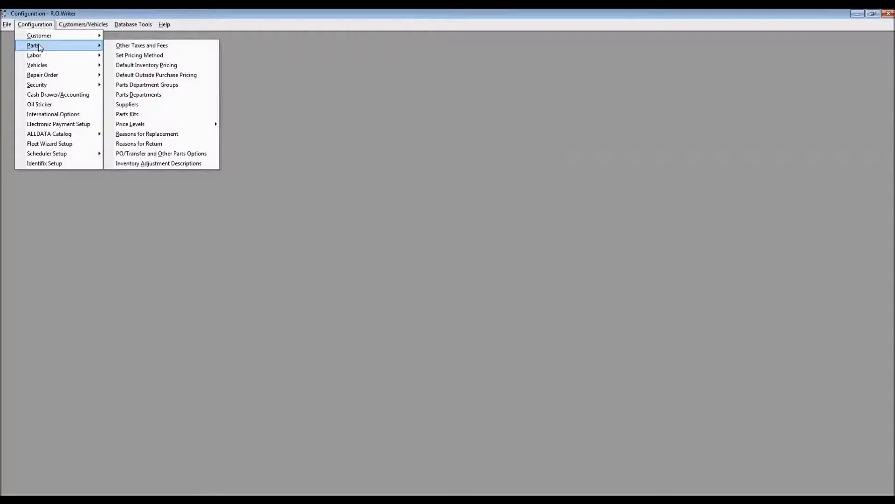
click(139, 143)
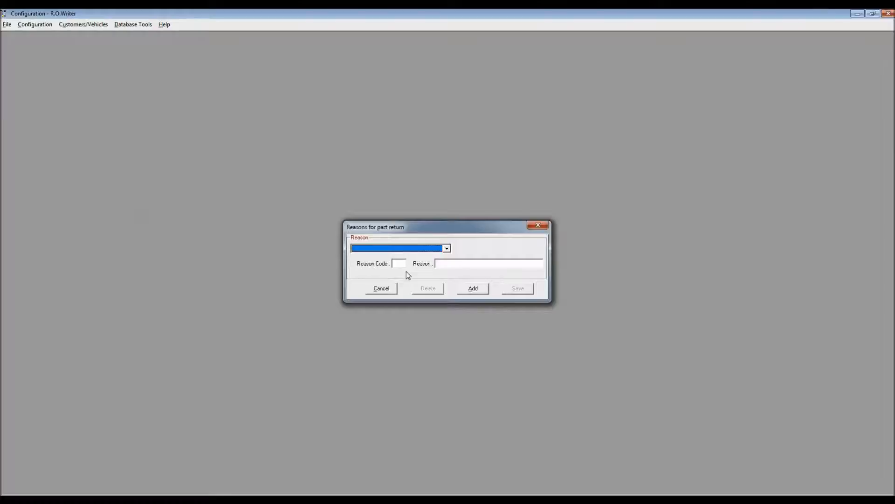
click(447, 249)
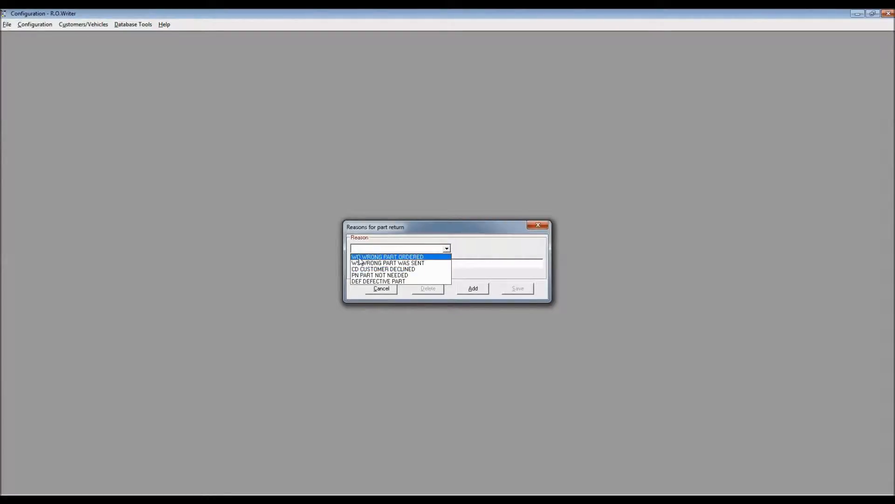
click(397, 257)
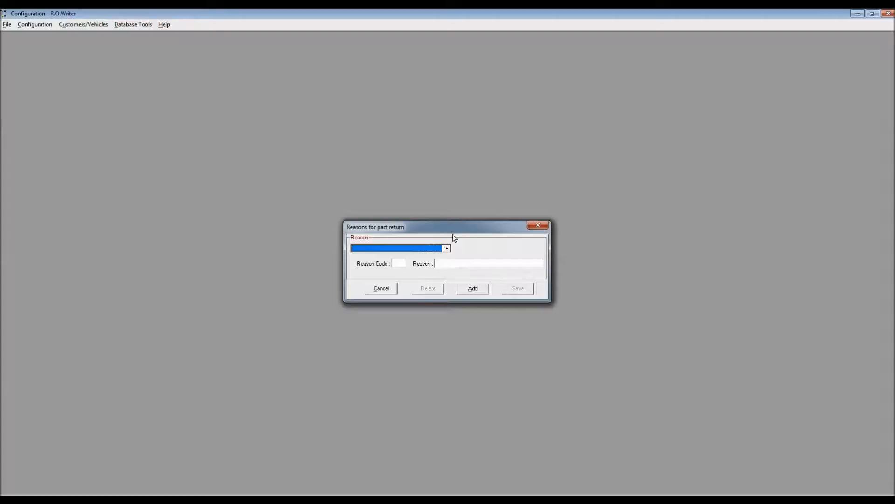
click(531, 225)
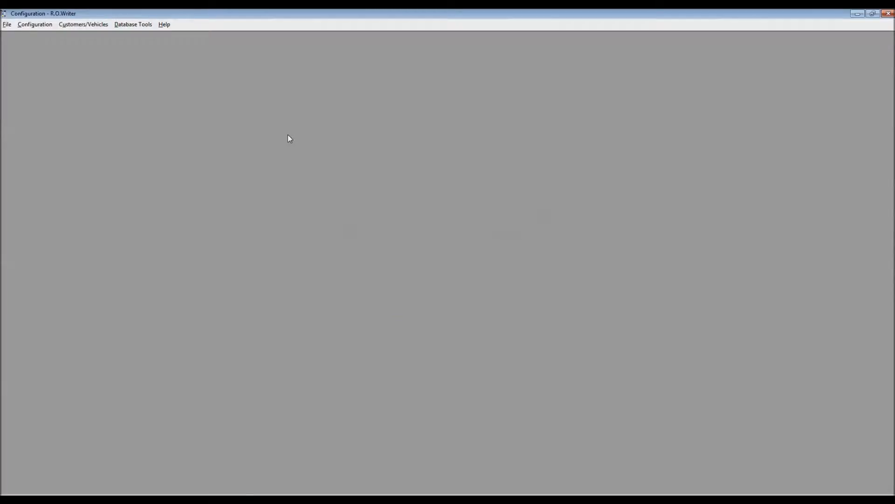
- Examine the repair order data entry requirements for parts, including the rule for a missing reason for return
click(37, 26)
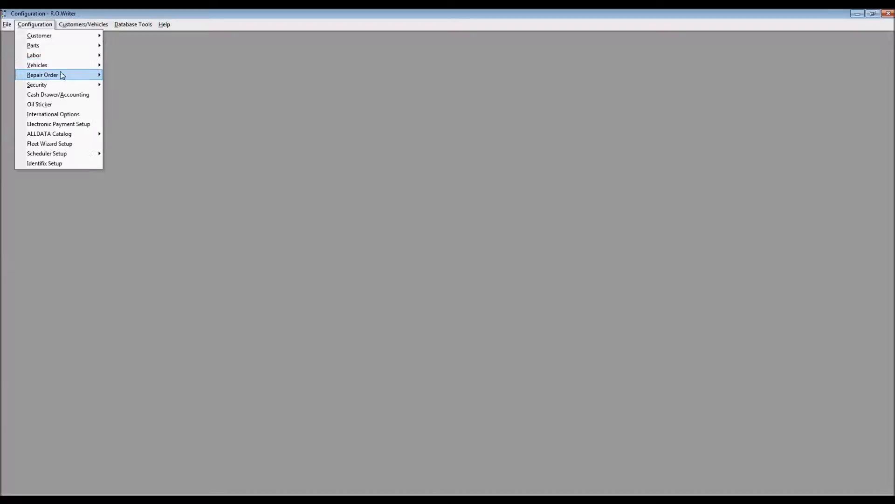
mouse_move(63, 76)
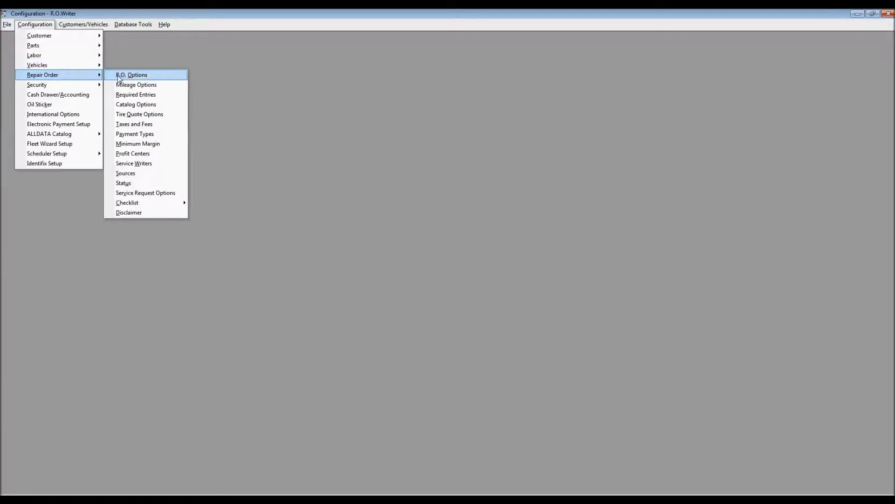
click(146, 95)
key(Return)
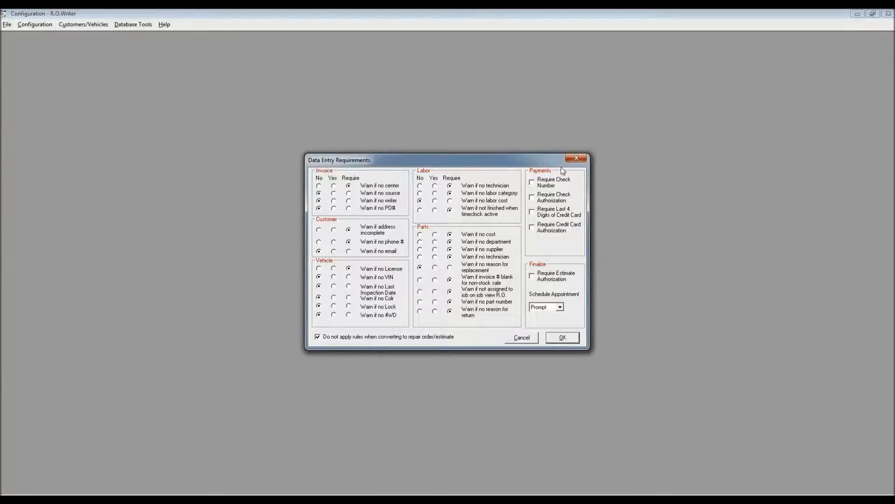
click(577, 158)
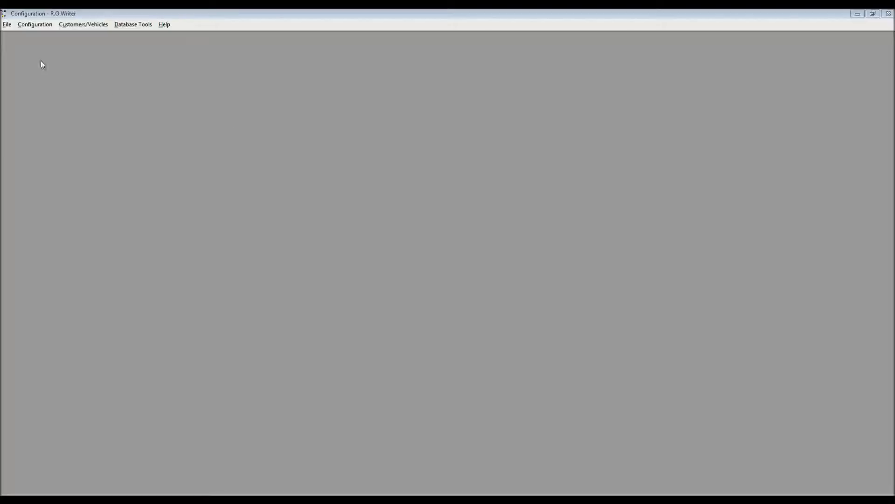
- Enter the required password for the repair order options, enable Edit Inv# on add parts, and save the options
click(38, 24)
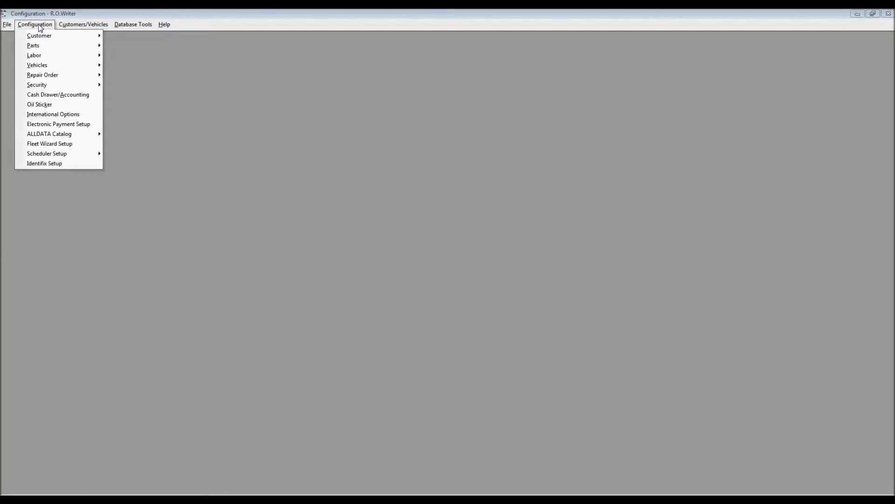
mouse_move(56, 76)
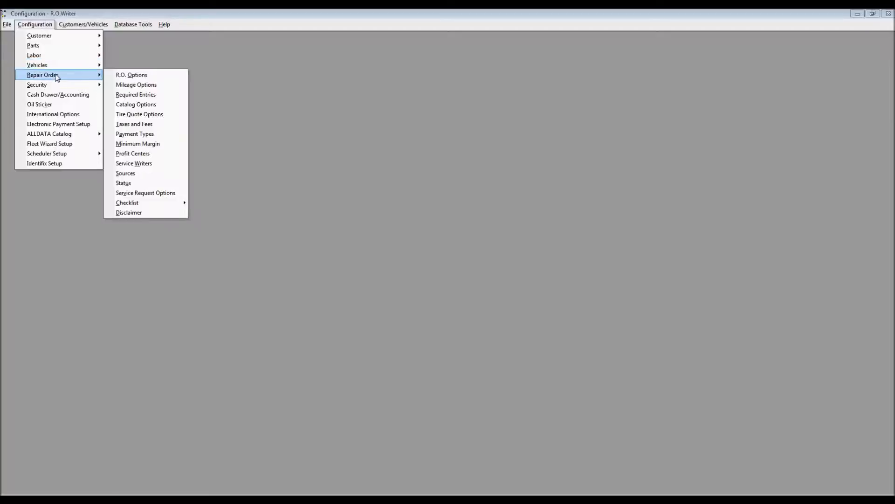
click(135, 76)
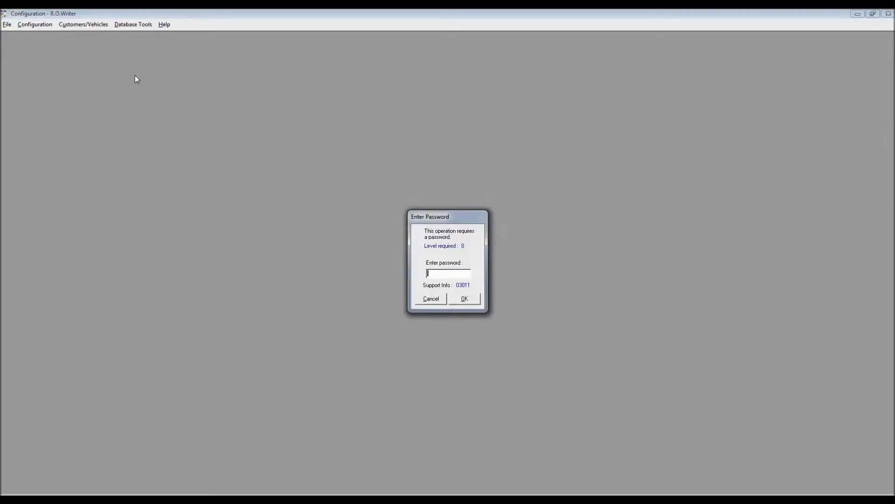
key(Return)
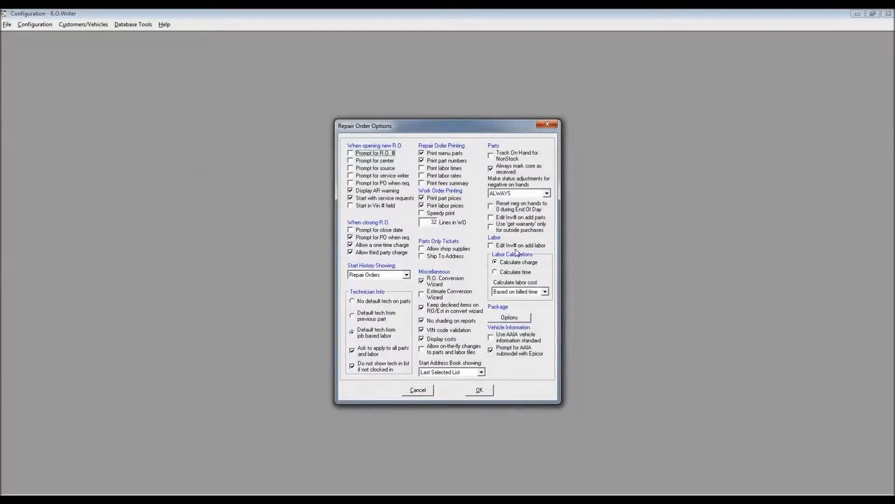
click(491, 217)
click(487, 393)
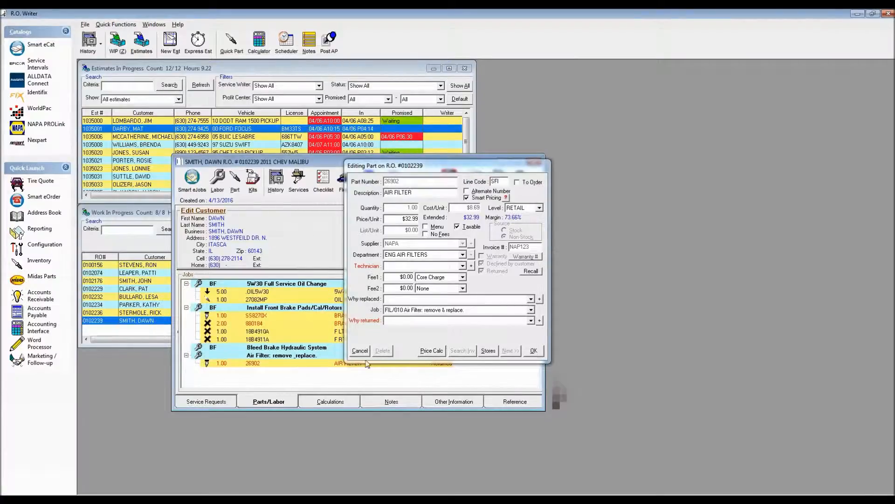
- Close the air filter's details and reopen the Malibu repair order from Work In Progress
click(359, 352)
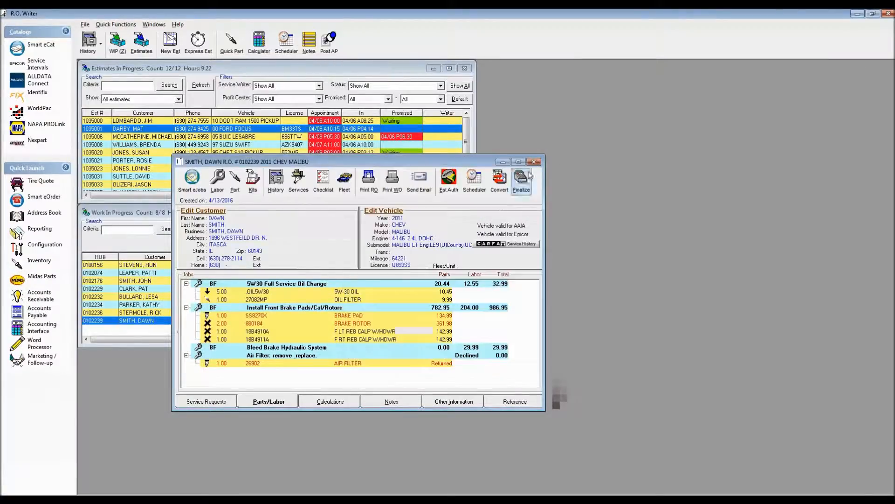
click(534, 162)
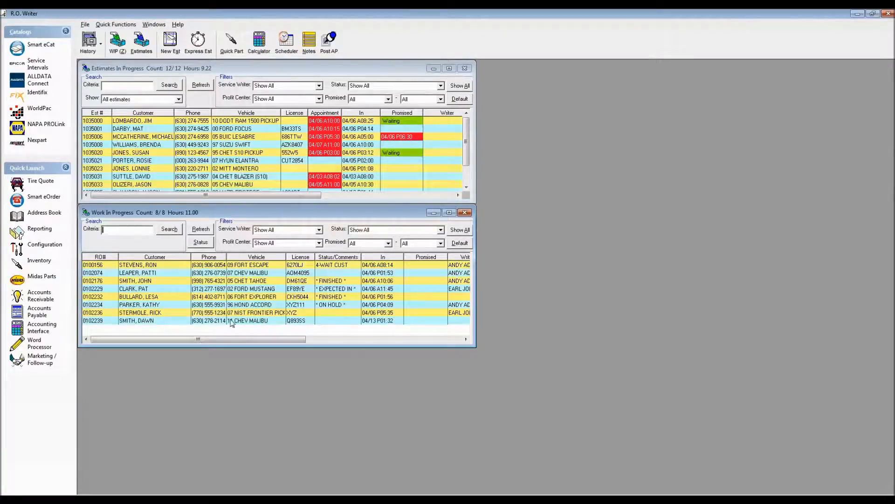
click(248, 322)
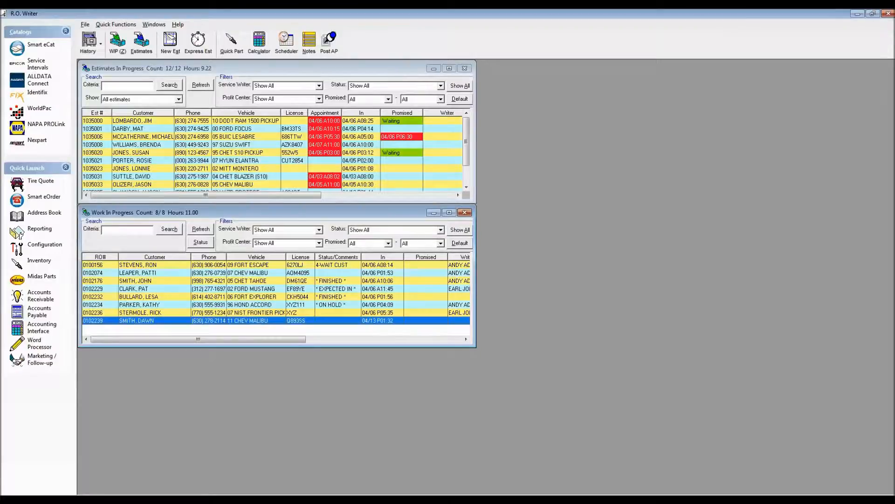
double_click(305, 320)
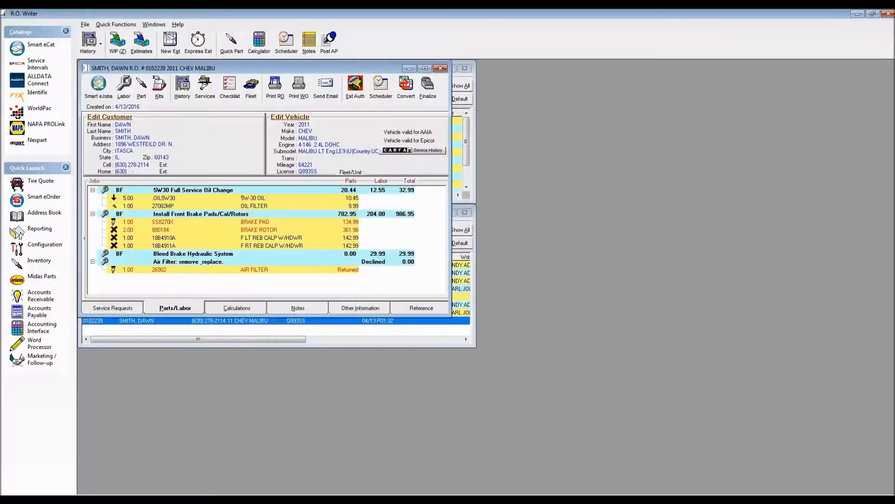
- Open brake pad SS8270X on the Malibu repair order and check its Invoice # field without changing the part
click(257, 223)
double_click(257, 222)
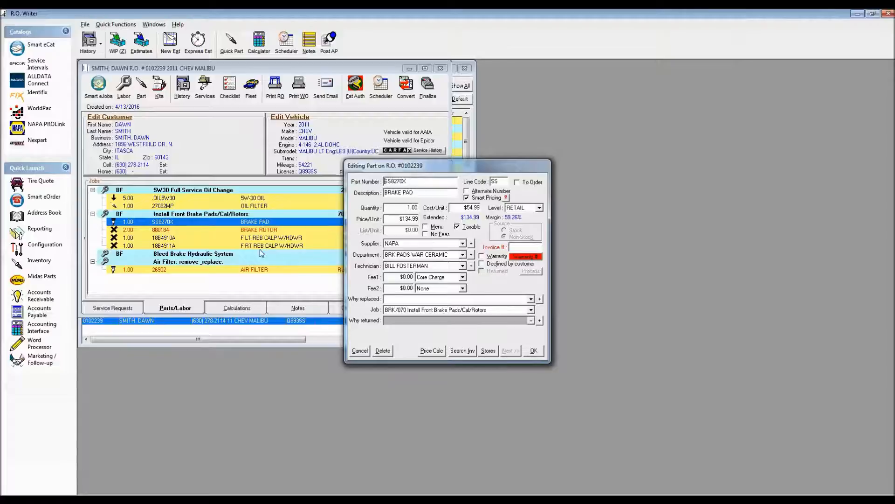
click(522, 247)
click(359, 350)
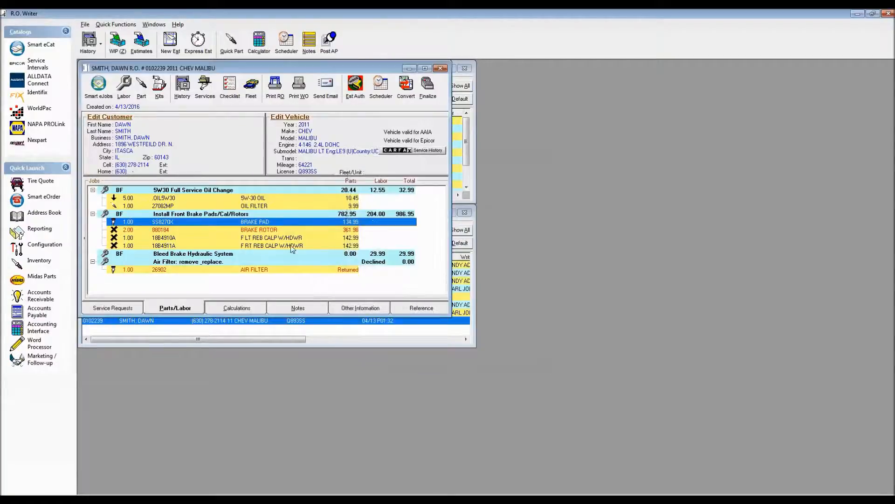
- Try assigning invoice number NAP124 to brake rotor 880184 and marking it as returned, cancelling the part edit
double_click(278, 229)
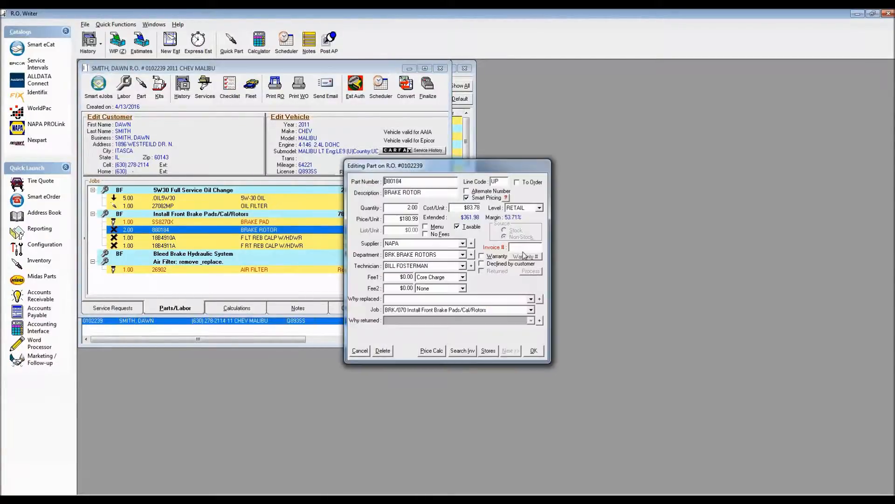
text(NAP124)
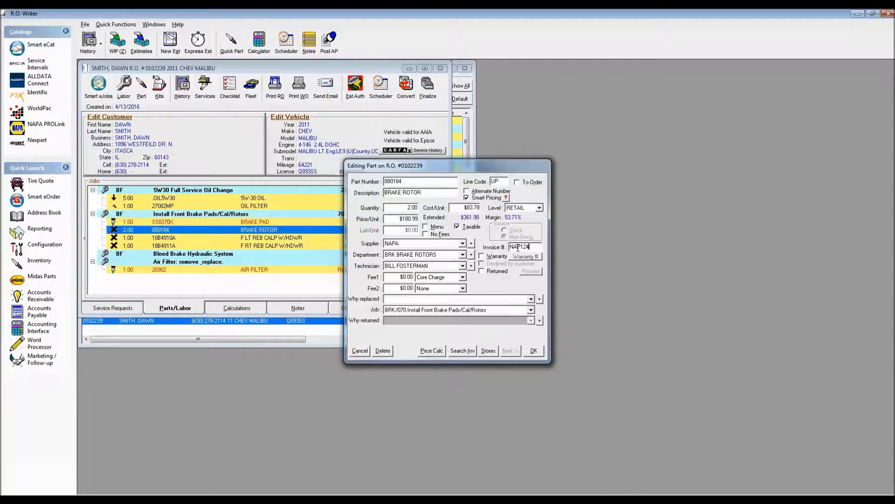
click(484, 271)
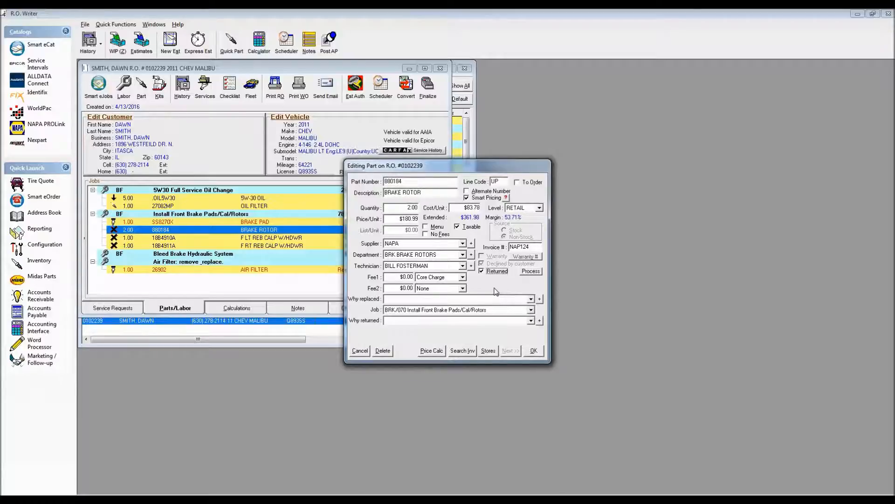
click(360, 351)
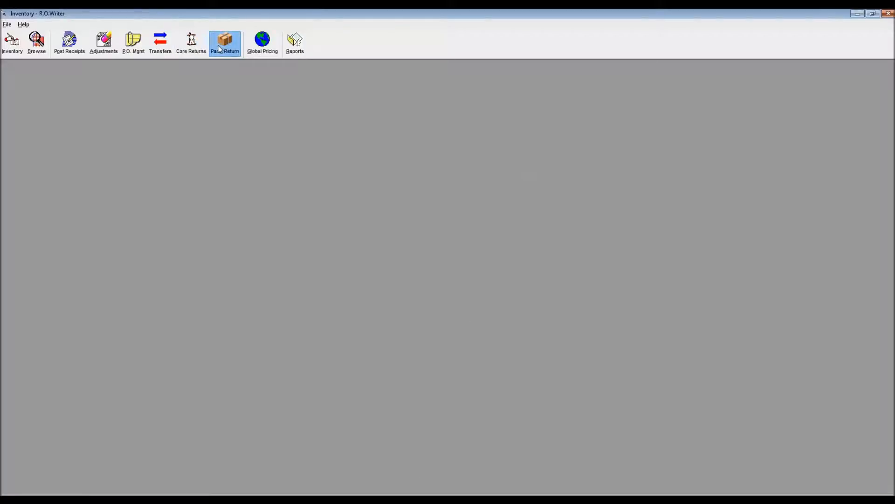
- Open the part returns, filter them to supplier NAPA, and mark air filter 26902 for return
click(219, 48)
click(378, 249)
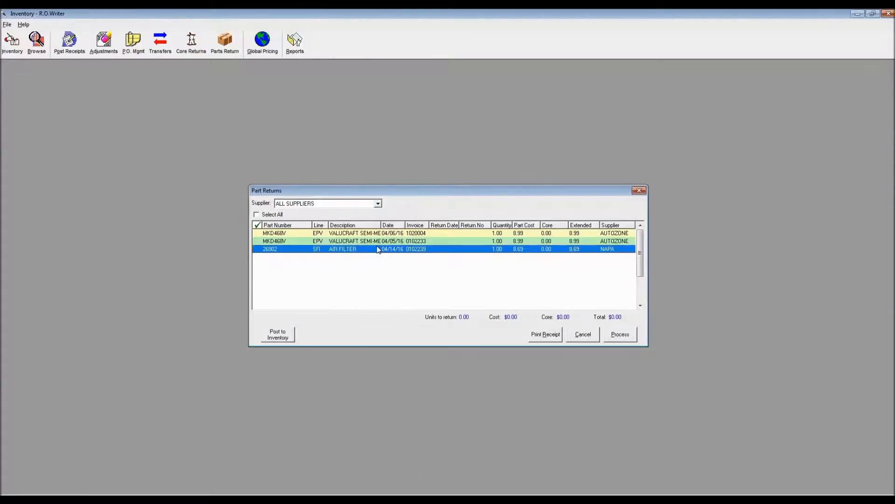
click(378, 204)
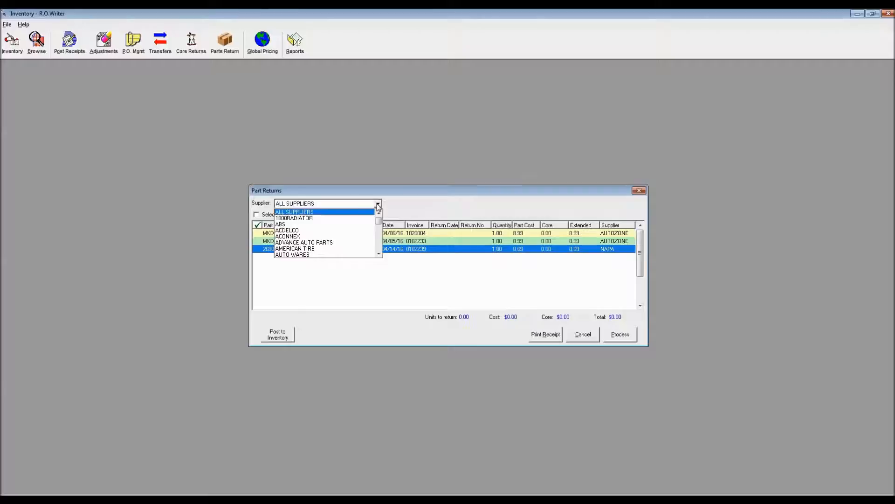
key(n)
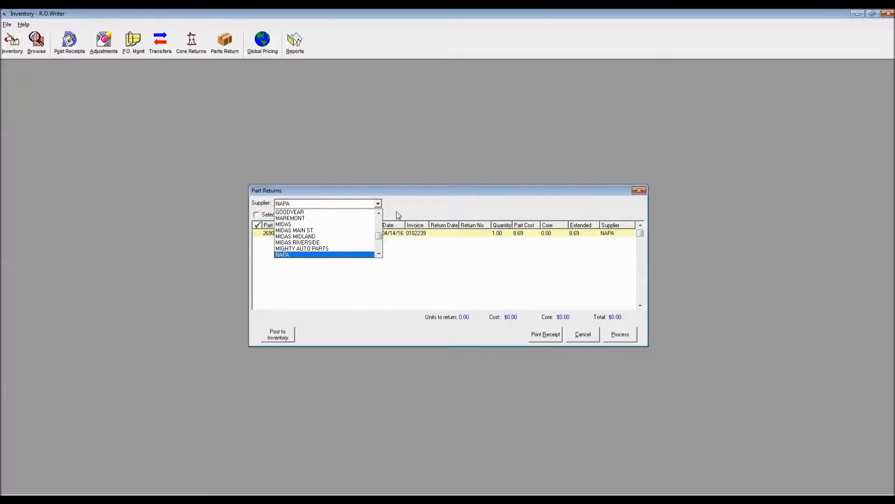
click(398, 214)
click(259, 234)
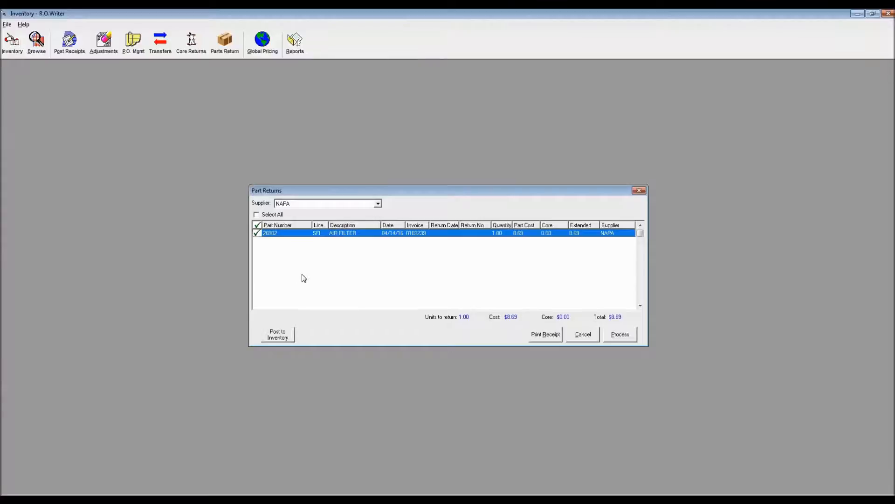
- Process the air filter return without printing a receipt or processing credit, and close the part returns
click(626, 337)
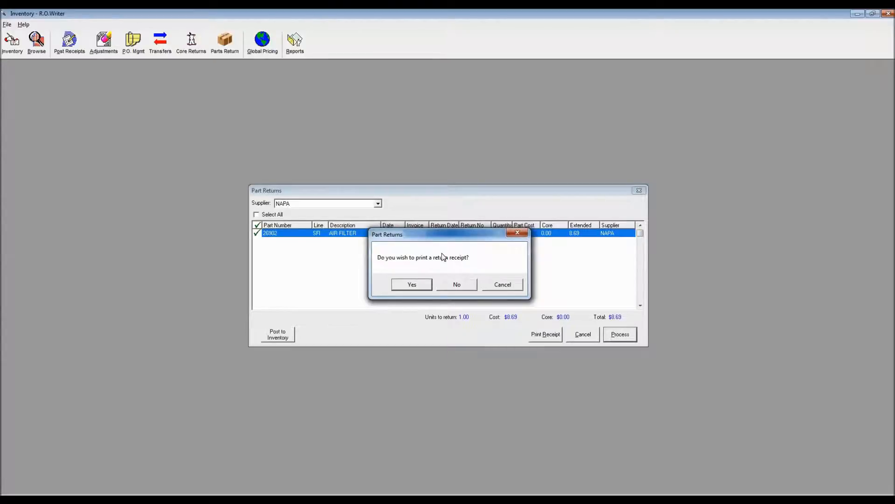
click(450, 284)
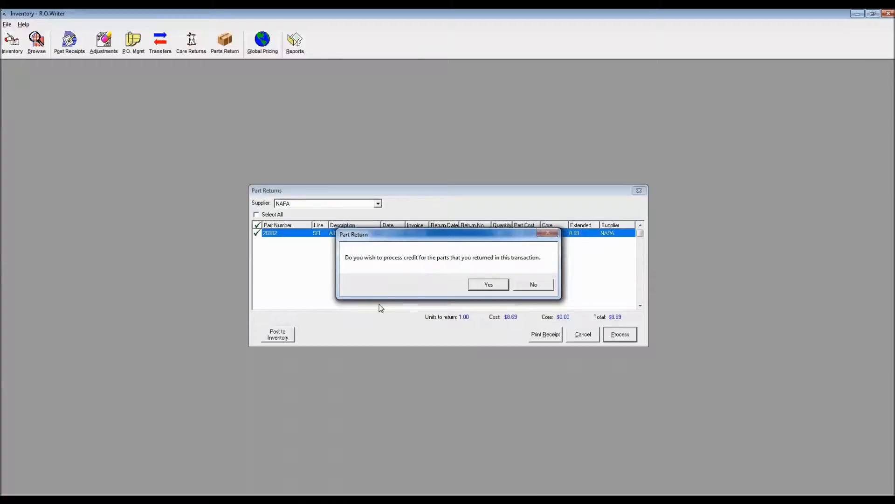
click(541, 287)
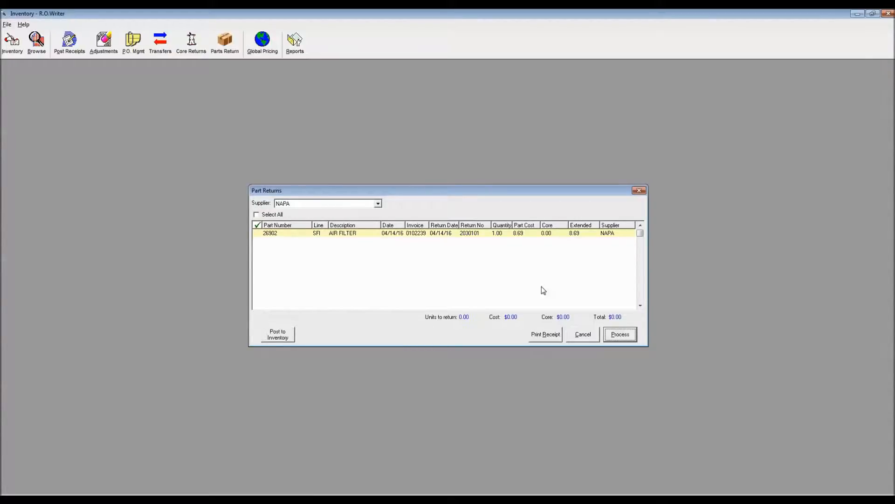
click(639, 191)
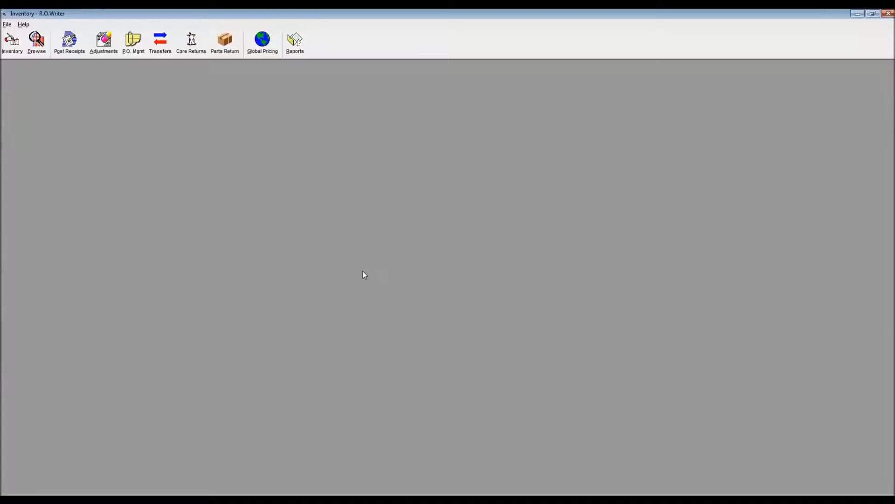
- Go back to the Malibu repair order and start the Starting & Charging smart job "Starter: remove & replace"
click(257, 499)
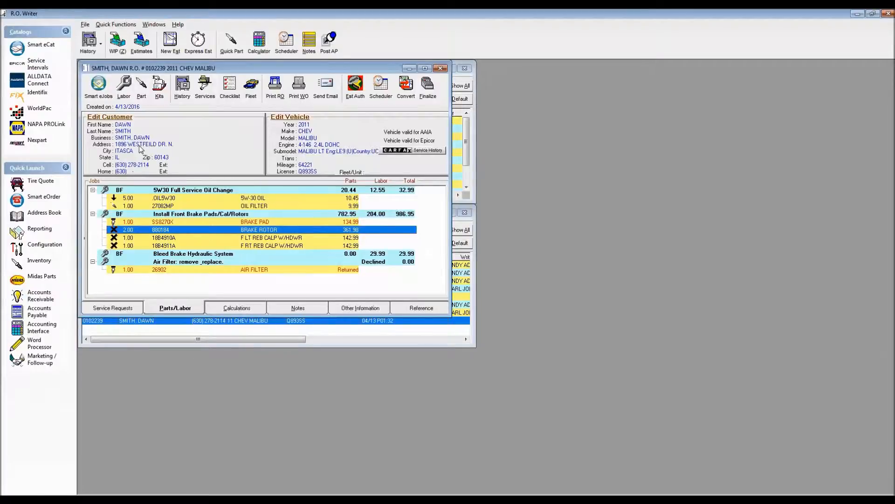
click(95, 87)
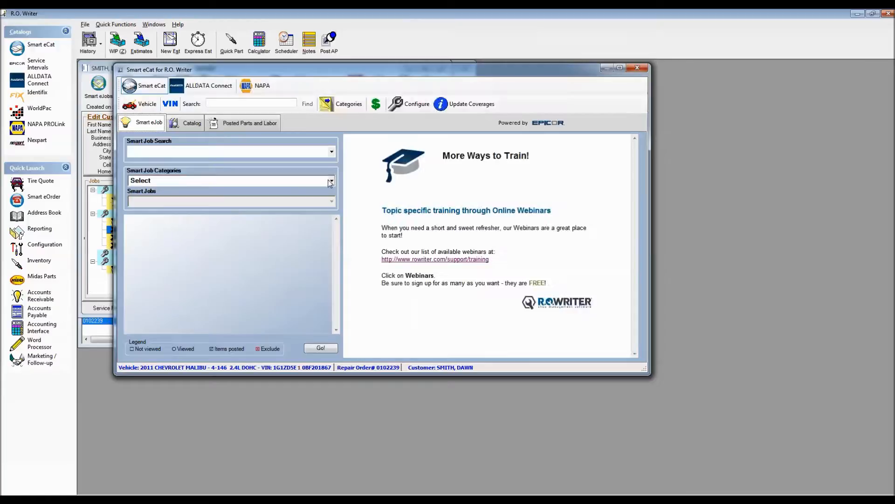
click(329, 182)
scroll(335, 350, down, 4)
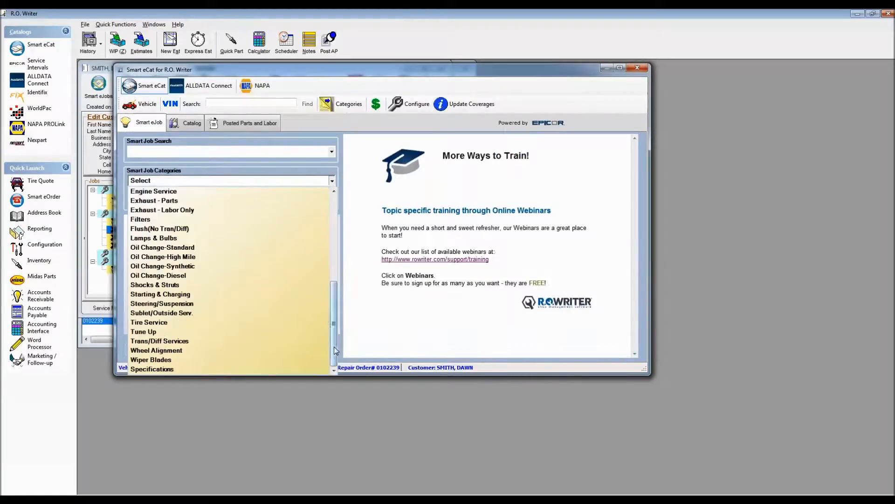
click(151, 294)
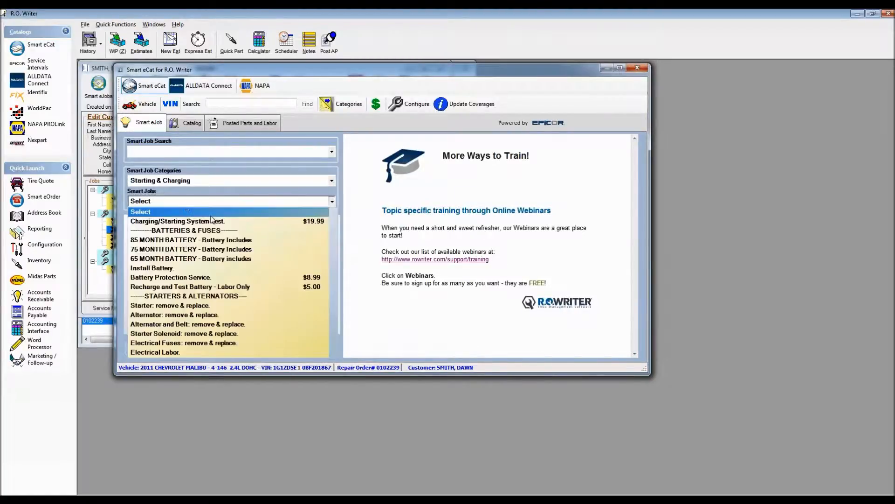
click(168, 306)
click(322, 347)
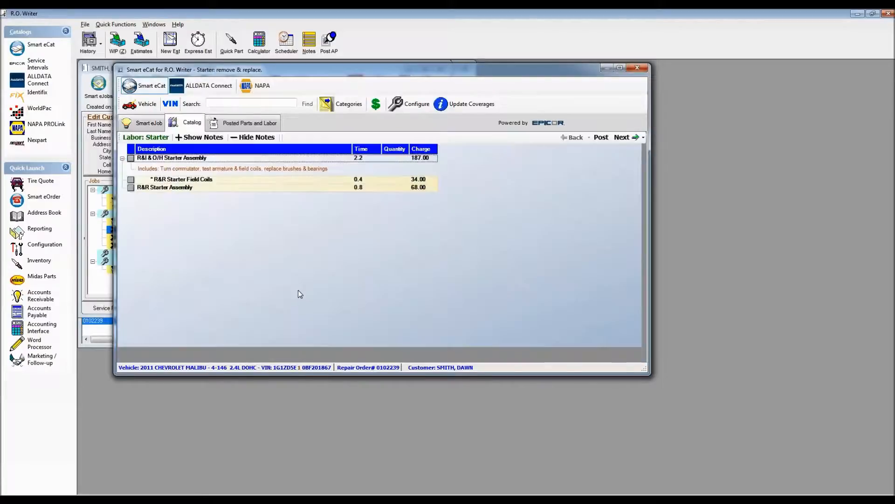
- Choose the R&R Starter Assembly labor and NAPA reman starter 2465176, and post both to the repair order as a new job
click(132, 188)
click(623, 137)
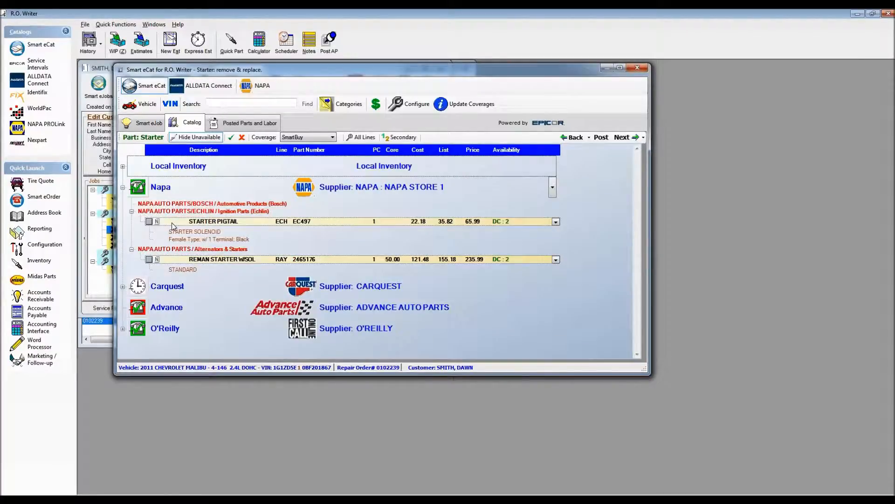
click(149, 260)
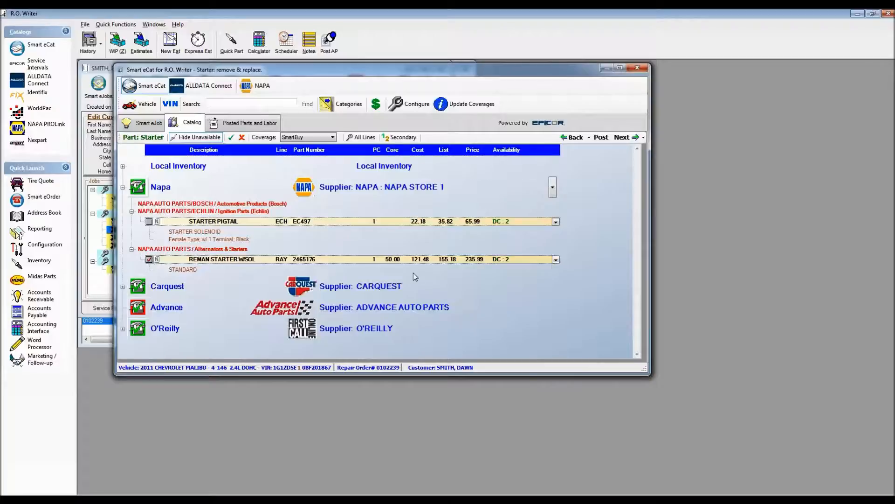
click(620, 137)
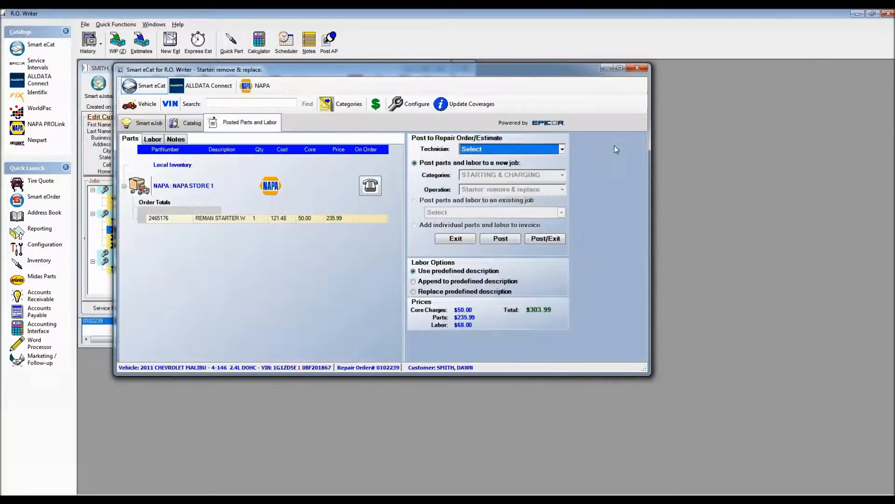
click(551, 239)
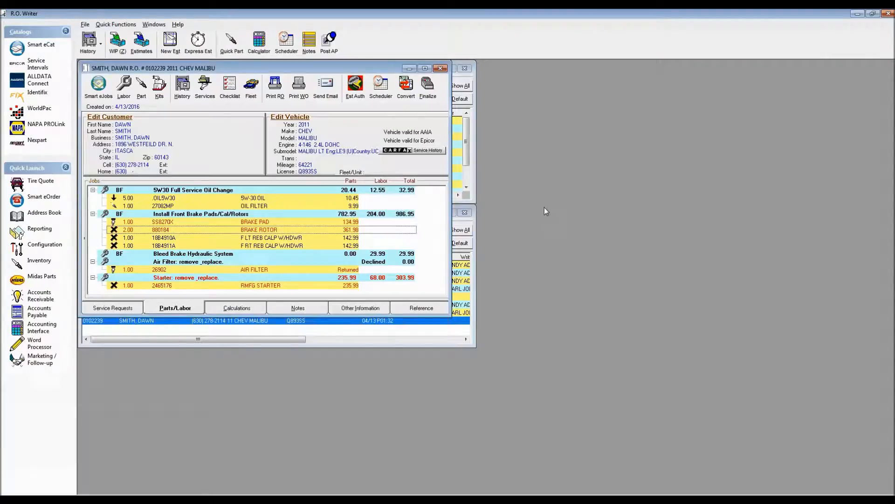
- Order the starter from NAPA electronically with the suggested purchase order number, and close Smart eOrder
click(40, 198)
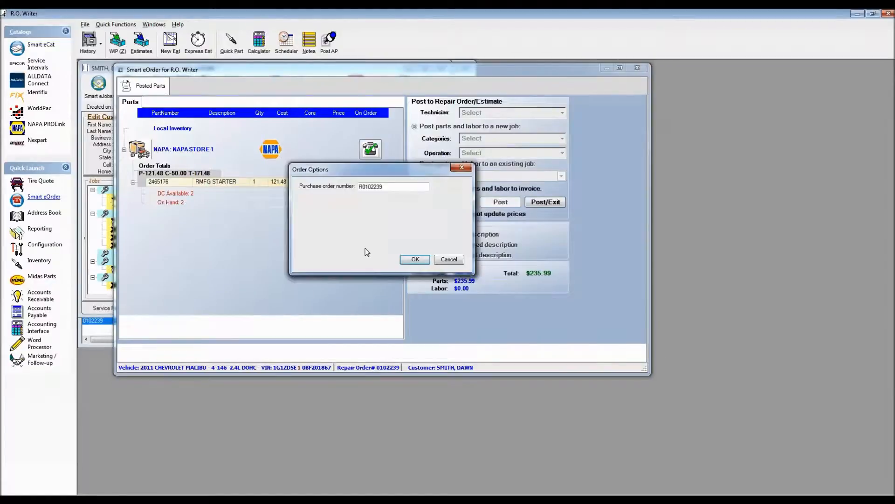
click(413, 260)
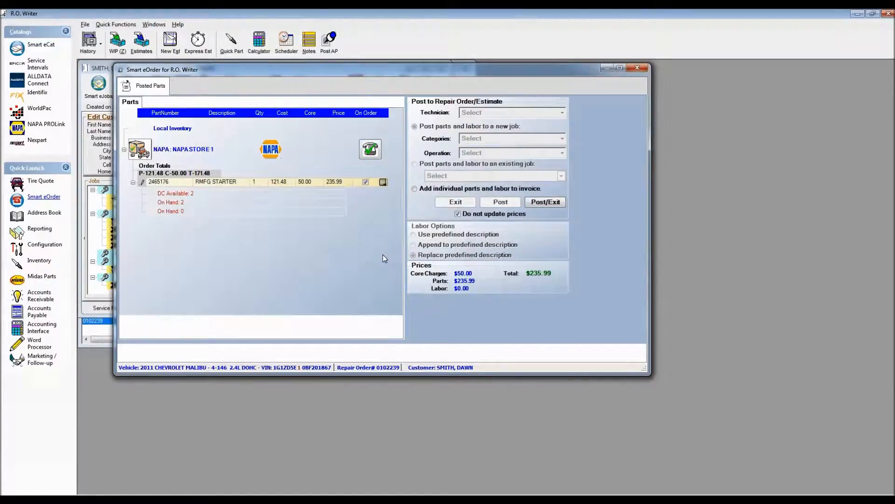
click(637, 68)
click(514, 287)
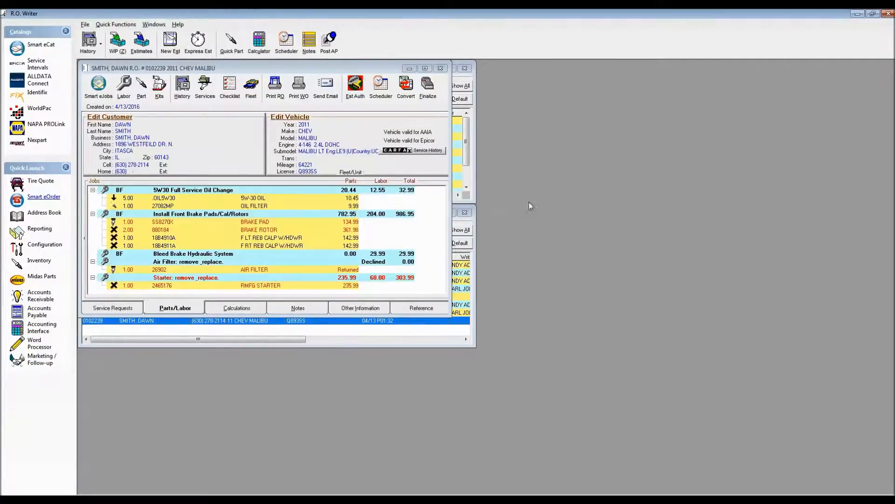
- Disable Edit Inv# on add parts in the repair order options and save them
click(45, 245)
click(104, 99)
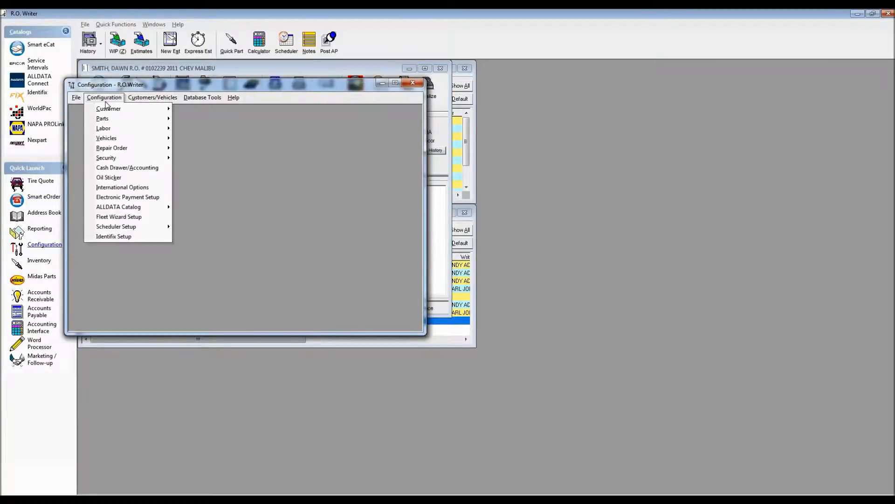
mouse_move(140, 148)
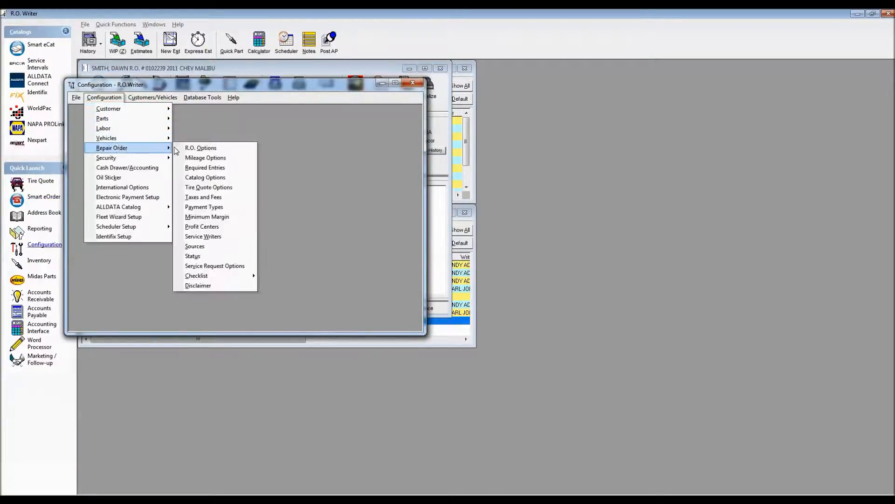
click(192, 148)
key(Return)
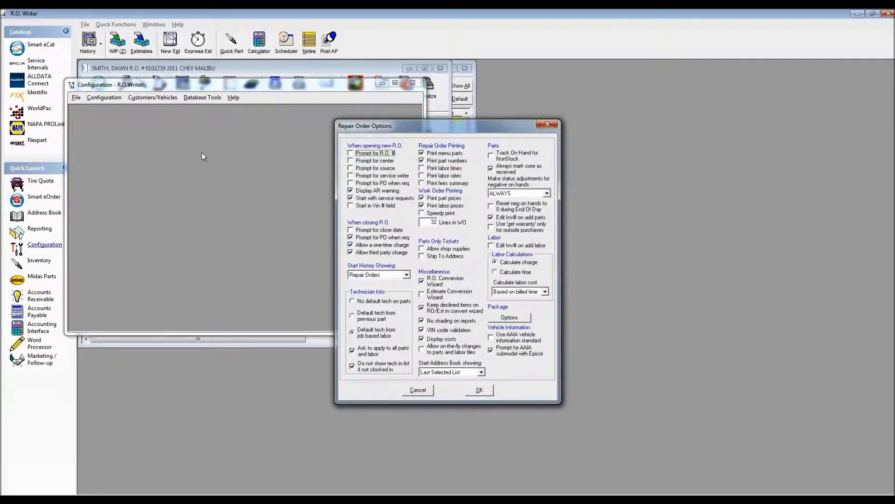
click(500, 218)
click(479, 389)
- Close and restart the R.O. Writer point of sale, and reopen the Malibu repair order from Work In Progress
click(440, 69)
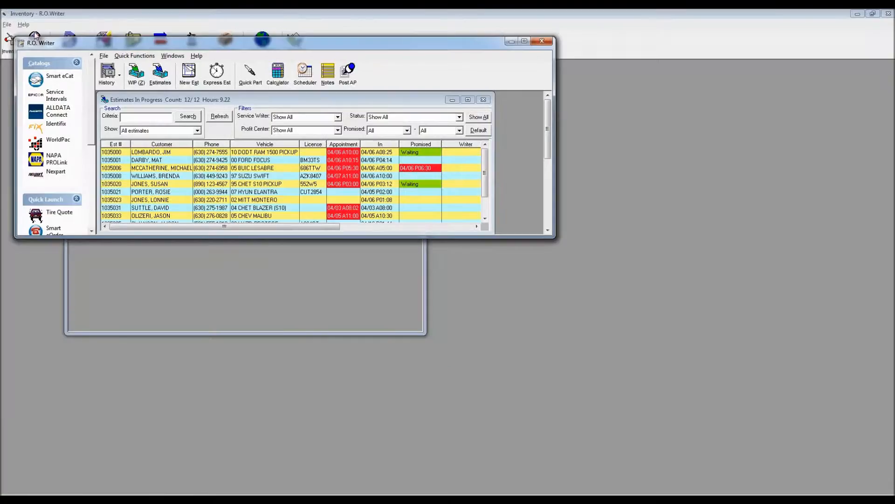
click(542, 42)
click(276, 497)
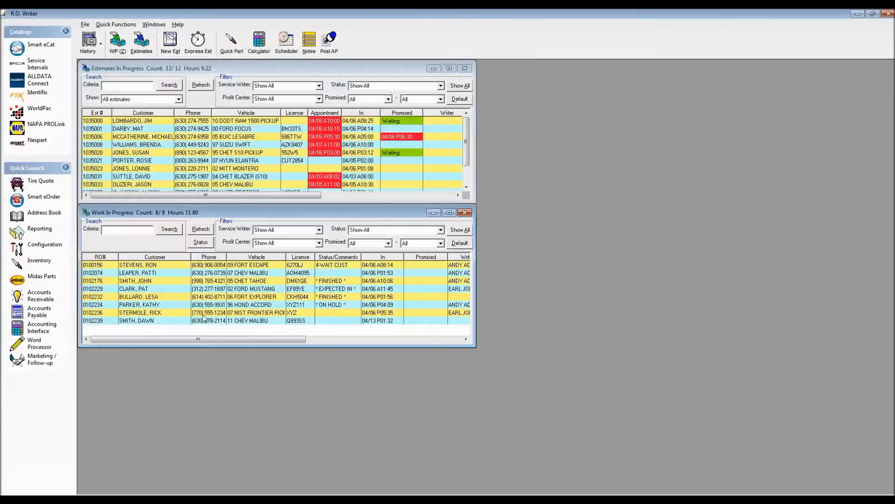
double_click(204, 320)
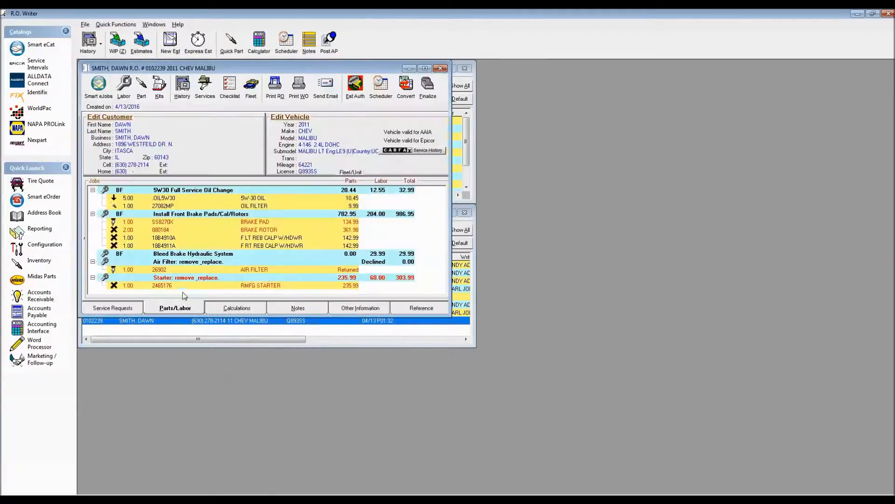
- Start an accounts payable invoice for supplier NAPA with invoice number NAP125
click(330, 40)
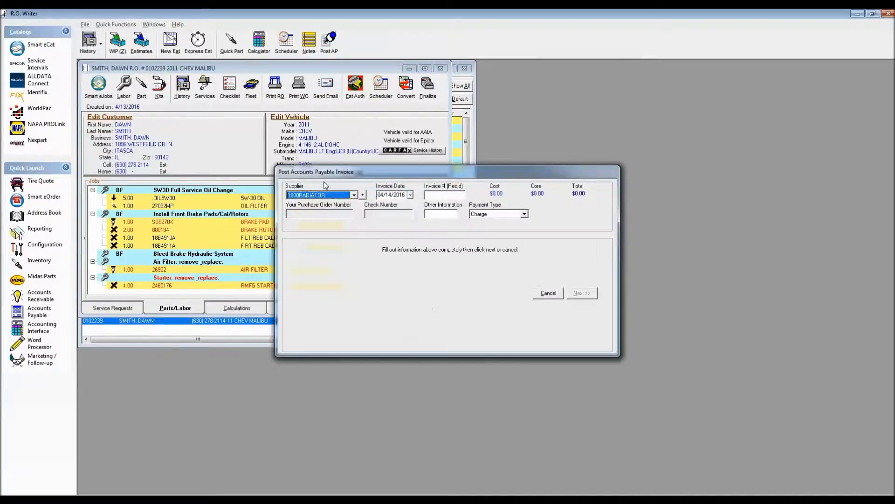
click(444, 195)
text(NAP125)
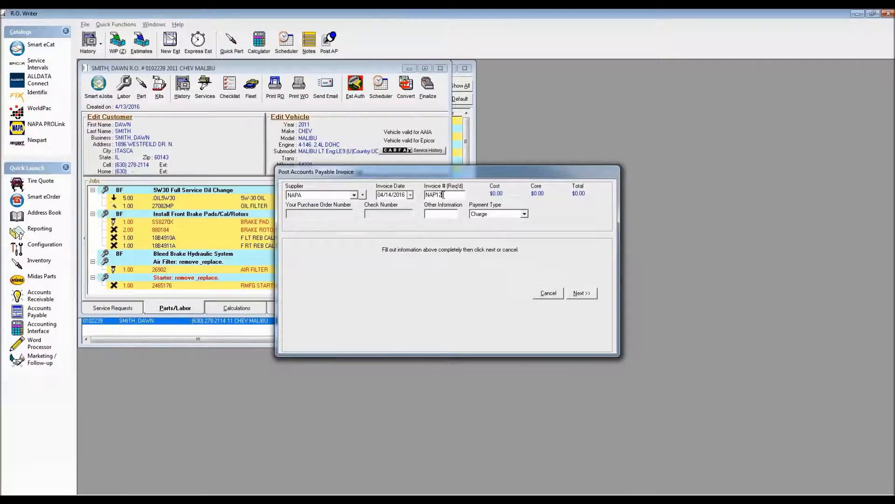
click(581, 292)
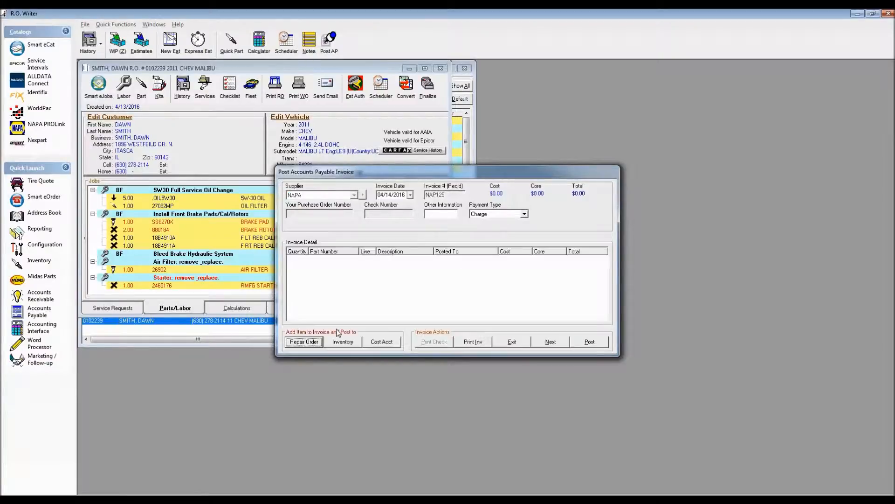
- Add existing starter 2465176 from the Malibu repair order to the invoice without adjusting its price, and post the invoice
click(314, 340)
double_click(444, 284)
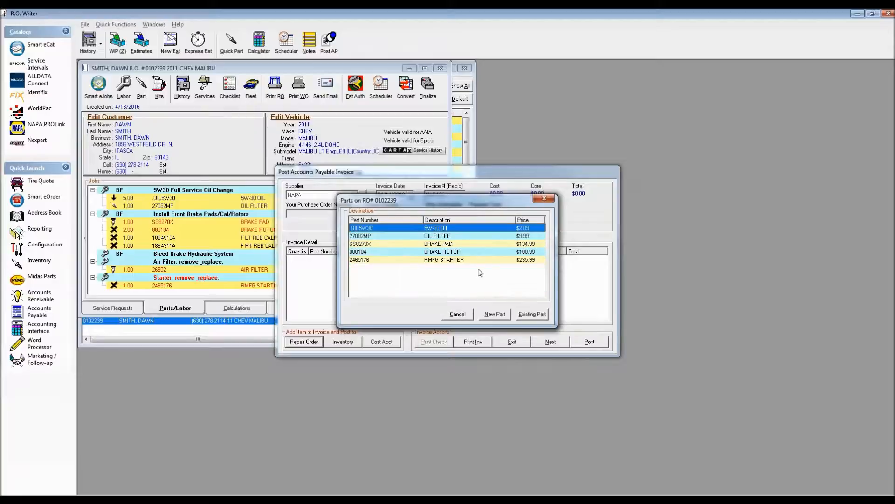
click(457, 259)
double_click(466, 262)
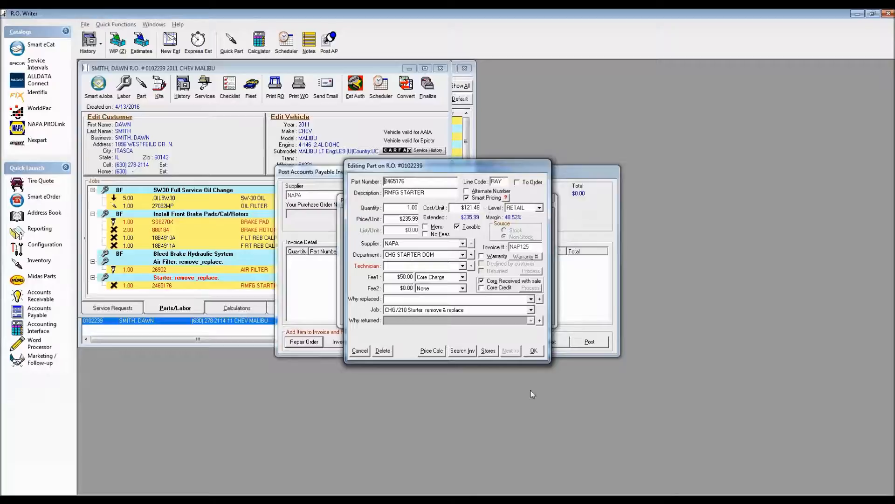
click(534, 352)
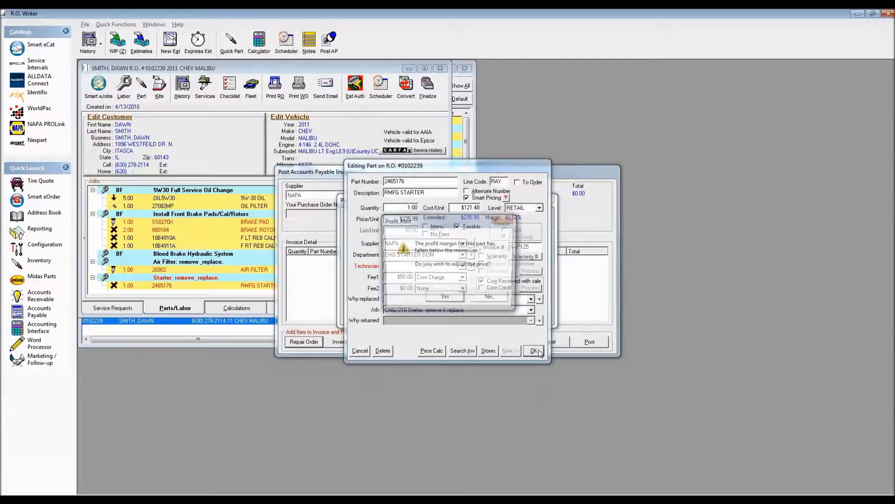
click(496, 301)
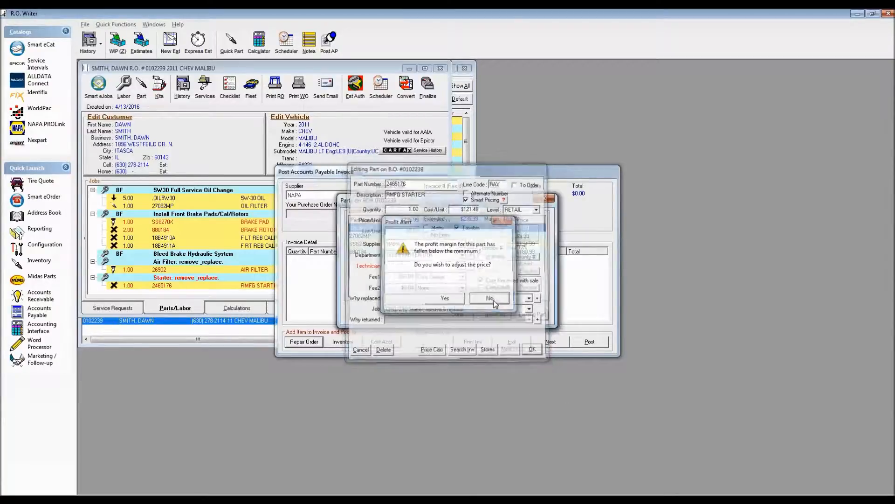
click(463, 316)
click(590, 342)
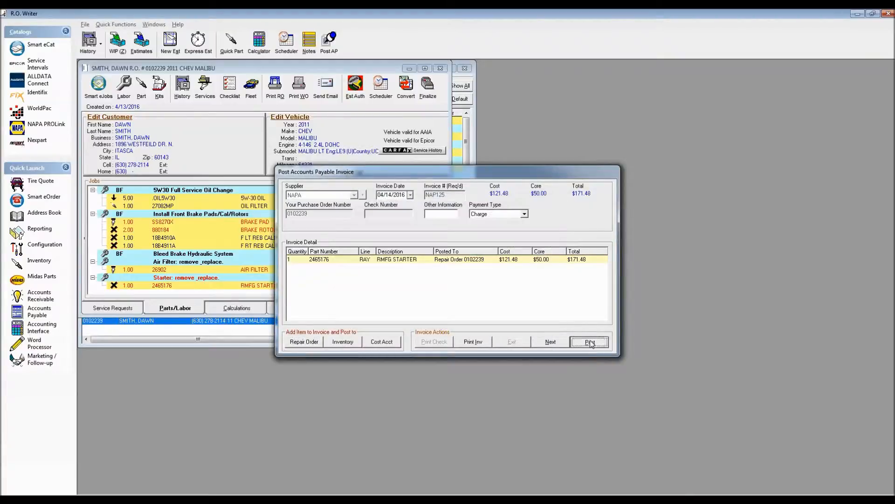
click(532, 289)
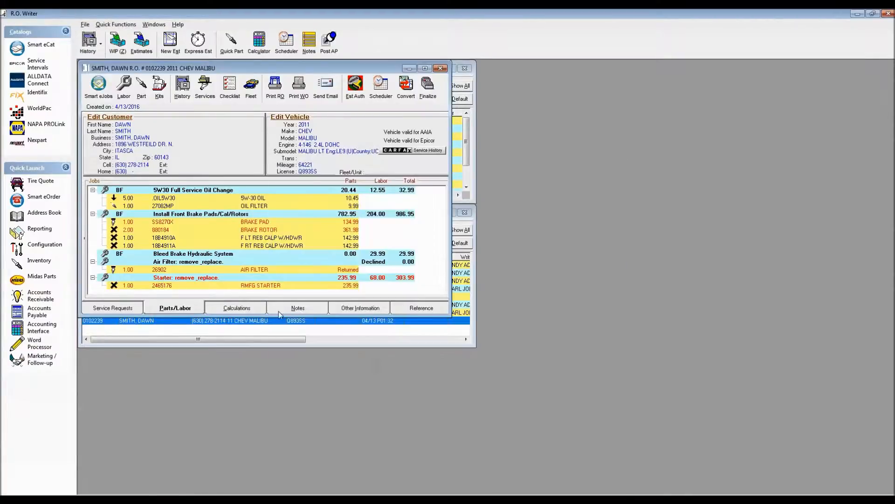
- Clear Core Received with sale on starter 2465176 in the Malibu repair order, mark it as returned, and process the return
double_click(261, 286)
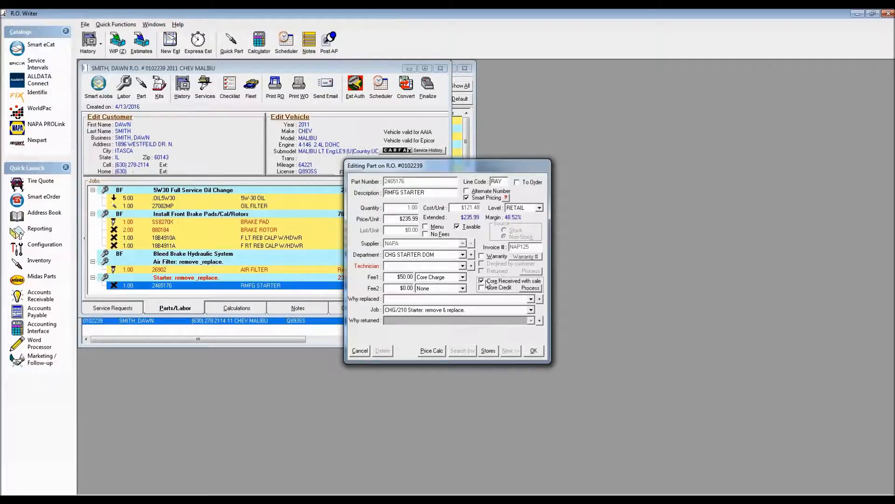
drag(397, 278, 415, 276)
click(481, 281)
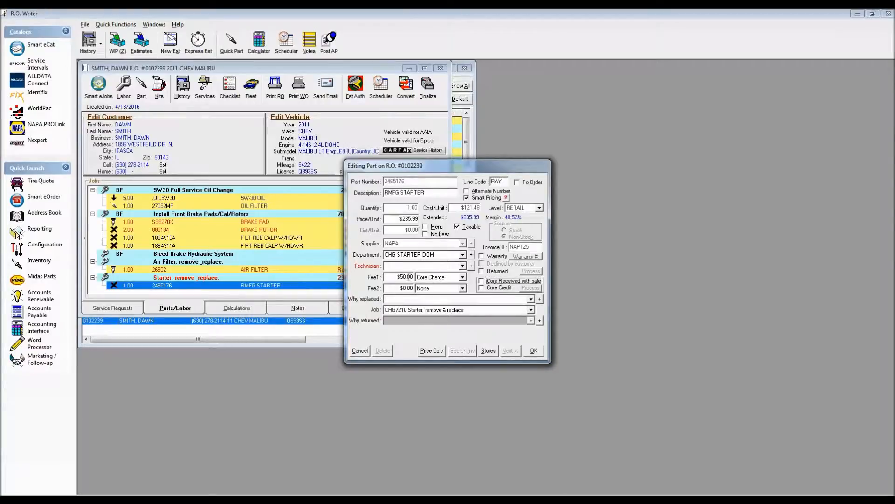
click(489, 271)
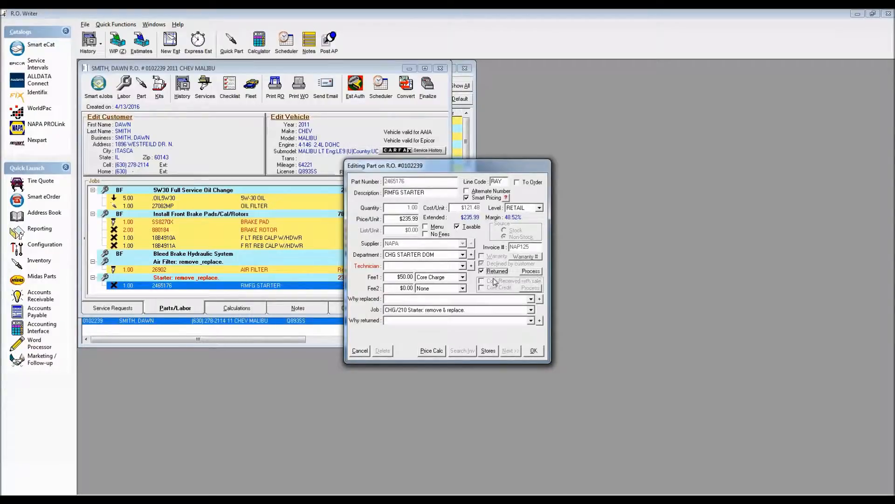
click(531, 272)
click(534, 351)
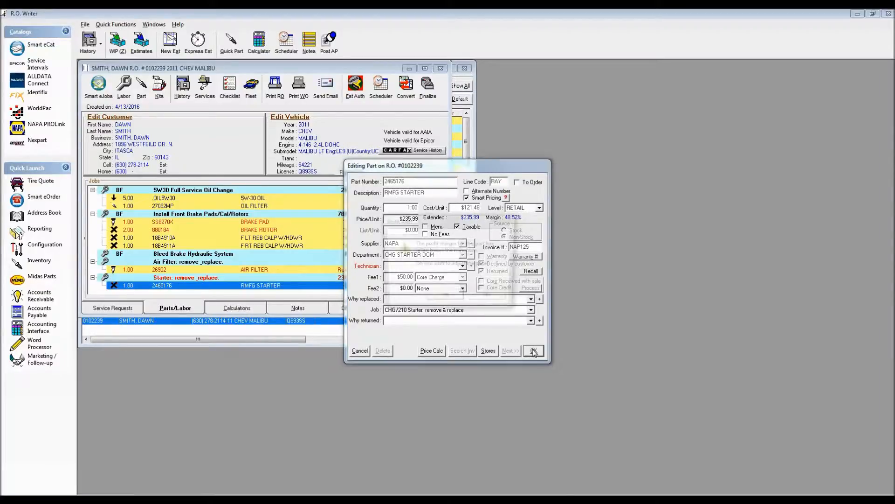
click(493, 298)
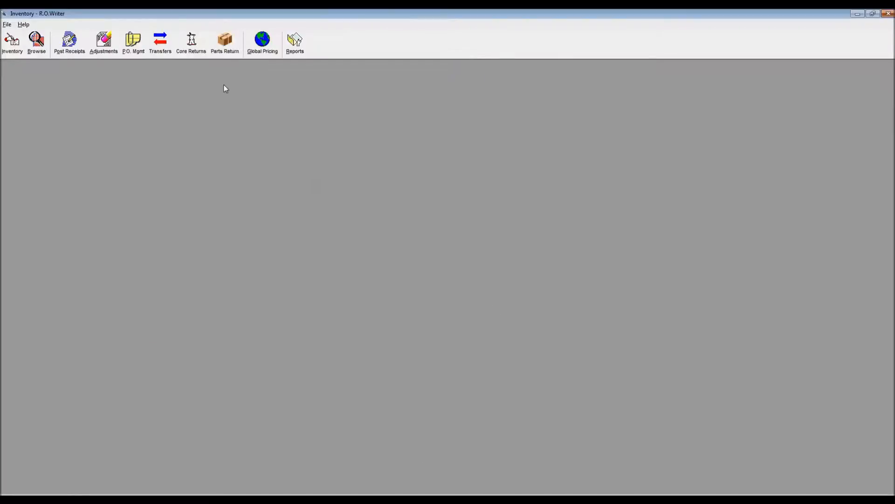
- Open the inventory core returns, filter them to supplier CARQUEST, and process all listed caliper cores
click(220, 49)
click(190, 42)
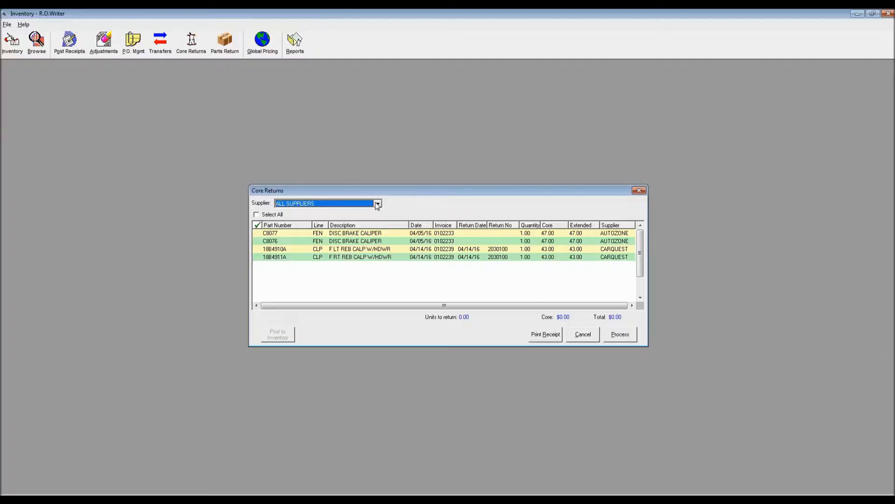
scroll(377, 206, down, 2)
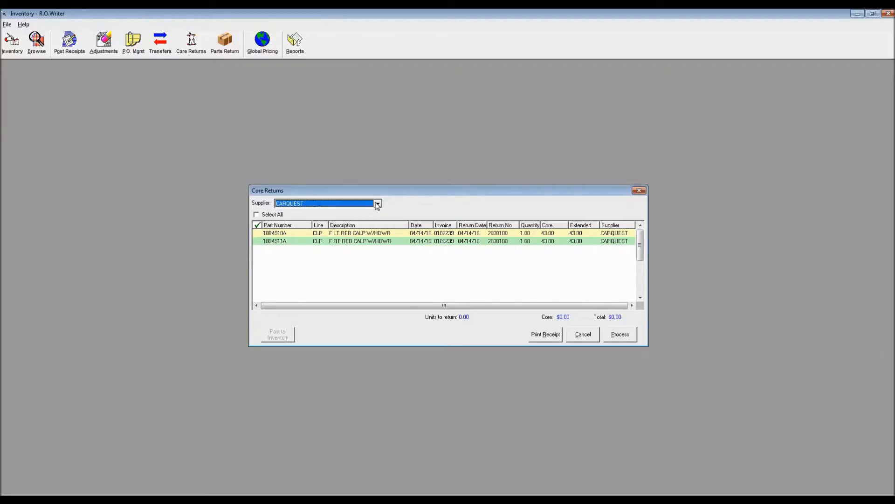
click(257, 215)
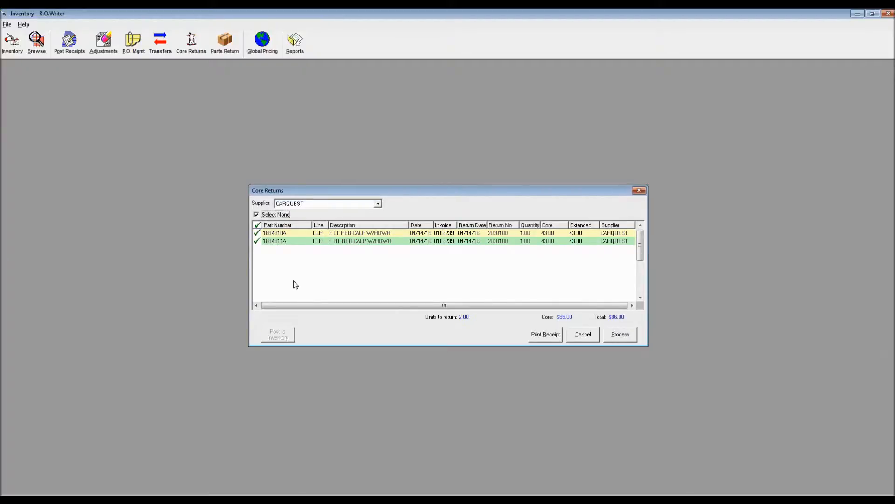
click(623, 336)
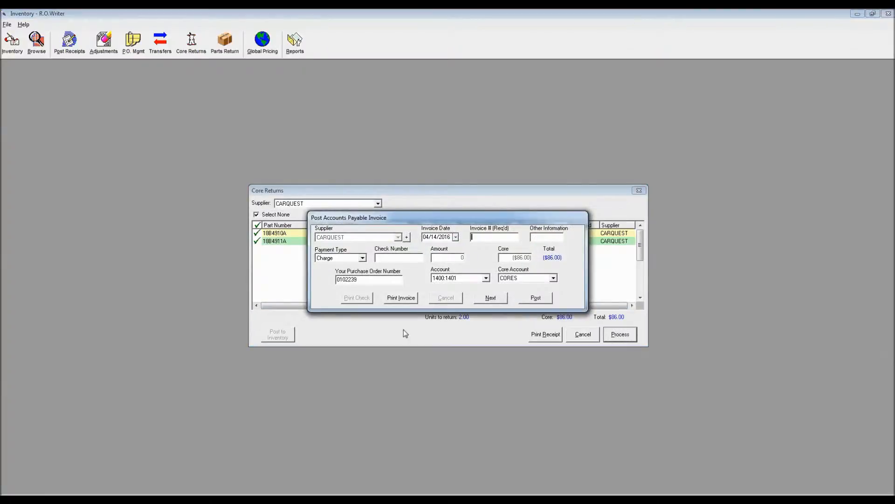
- Post the CARQUEST core return invoice with invoice number CAR126, without printing it
text(CAR126)
click(538, 299)
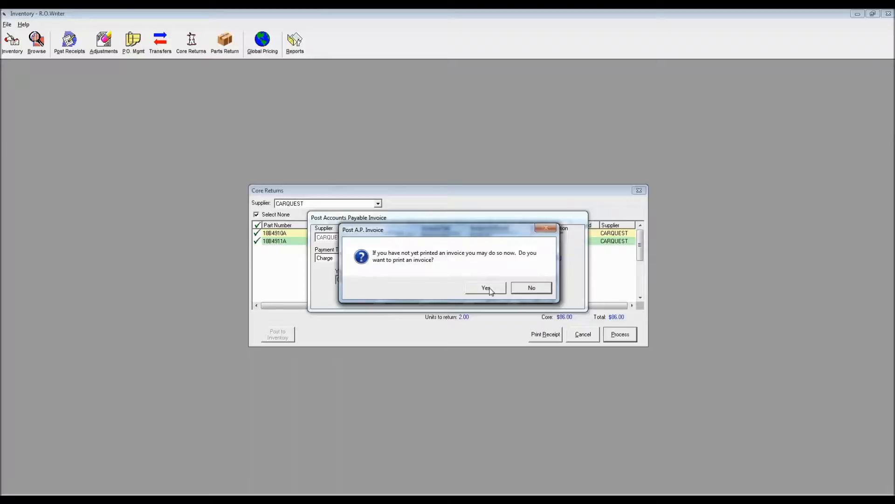
click(531, 287)
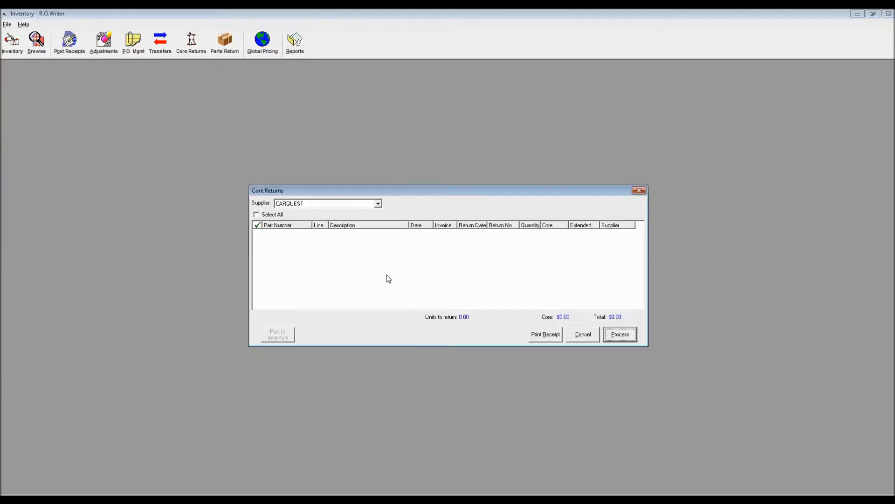
- Show the core returns for all suppliers, check the remaining cores, and close the list
click(378, 204)
scroll(336, 229, up, 3)
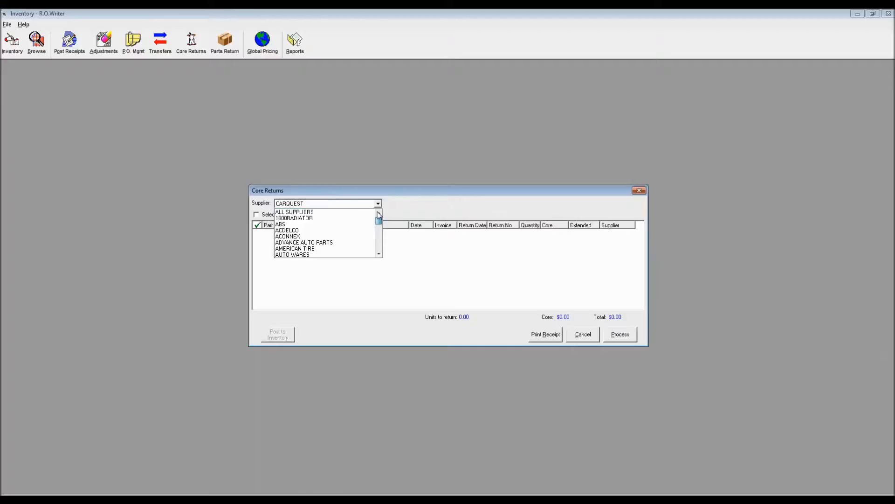
click(336, 212)
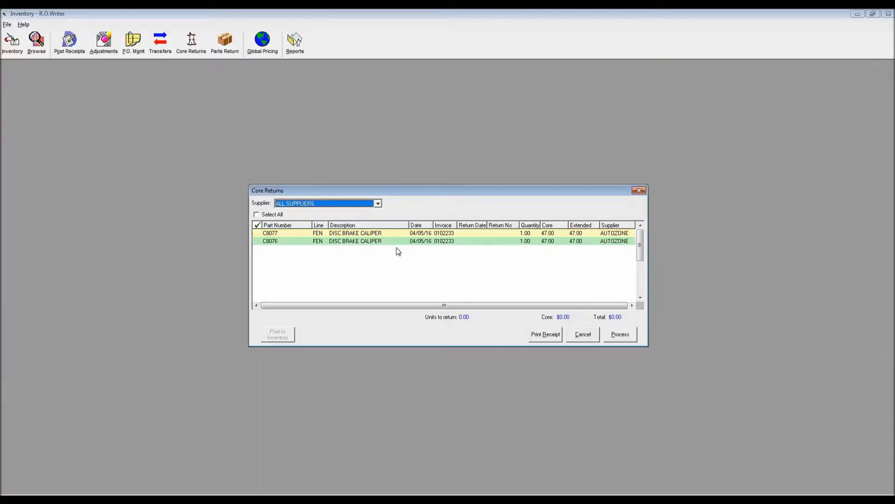
click(638, 191)
- Open the part returns, filter them to supplier NAPA, and process only air filter 26902
click(224, 44)
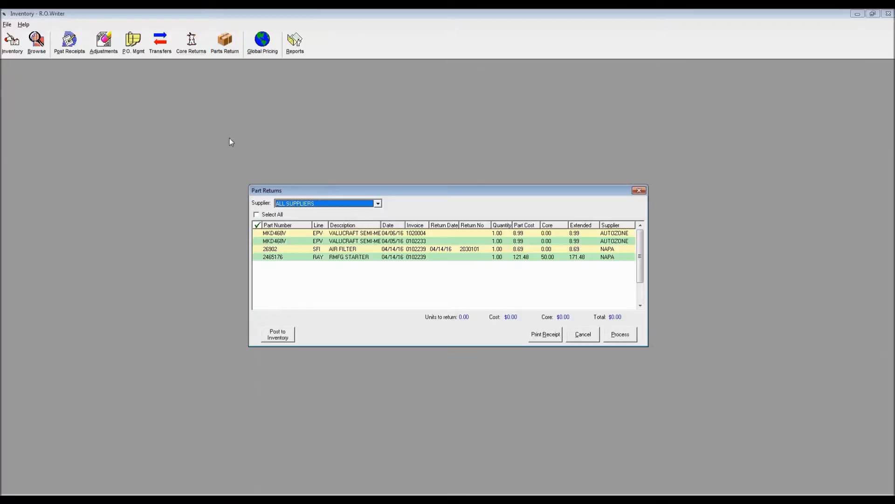
click(441, 248)
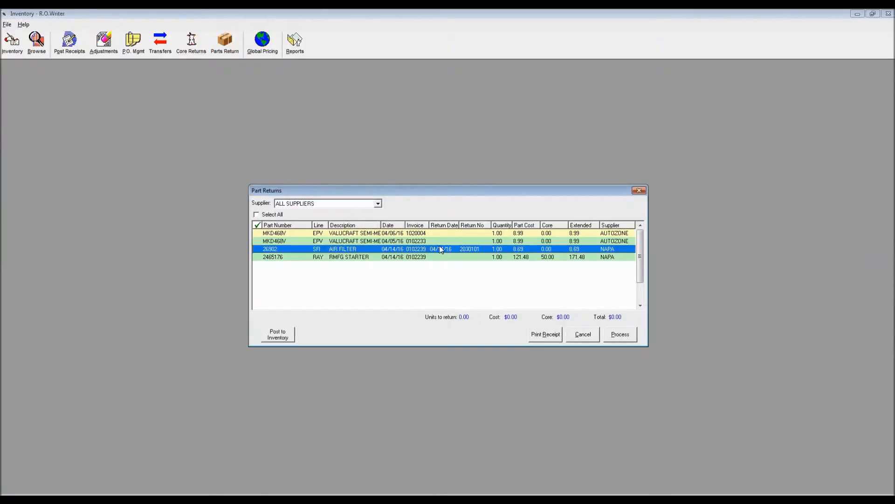
click(378, 204)
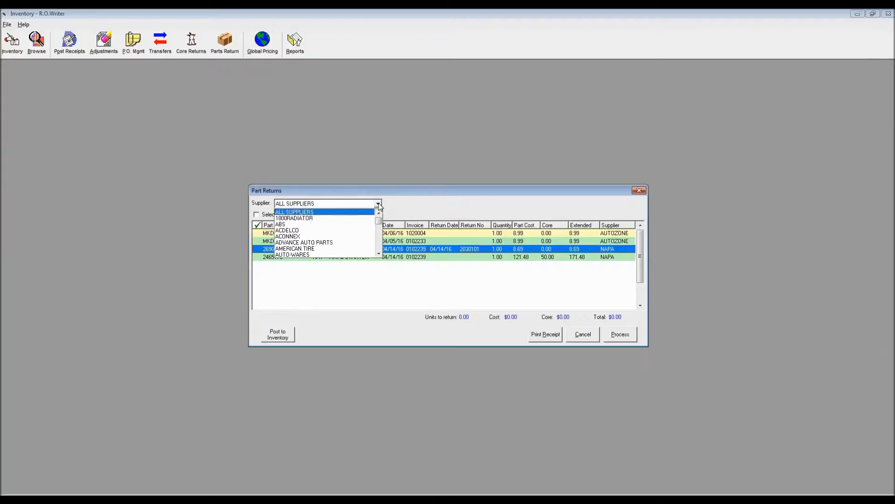
key(n)
key(Return)
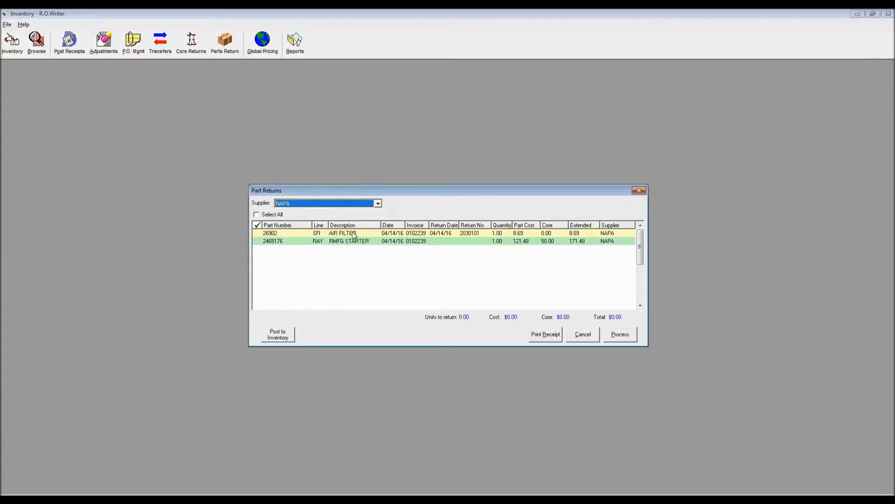
click(261, 235)
click(261, 234)
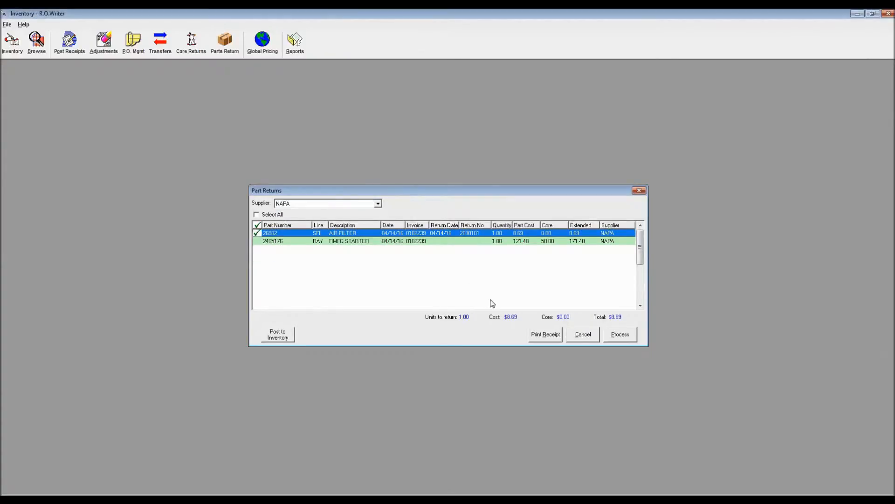
click(621, 334)
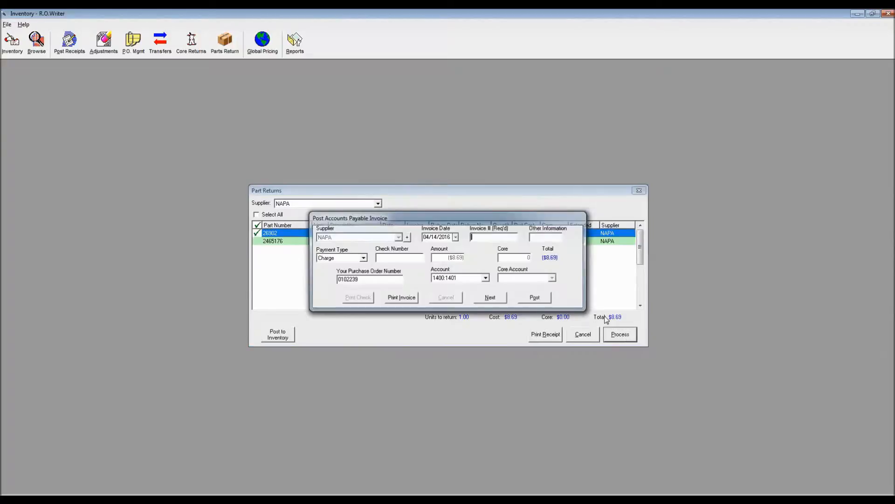
- Post the NAPA part return invoice with invoice number NAP127, without printing it
text(NAP127)
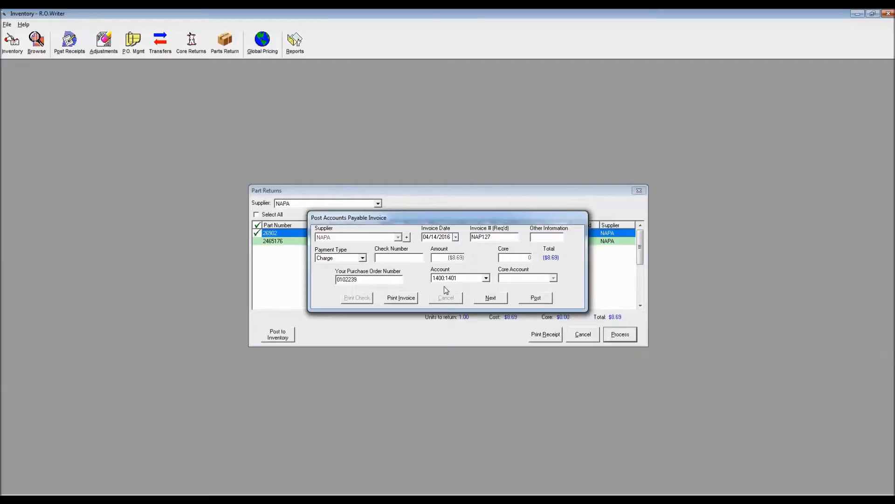
click(536, 301)
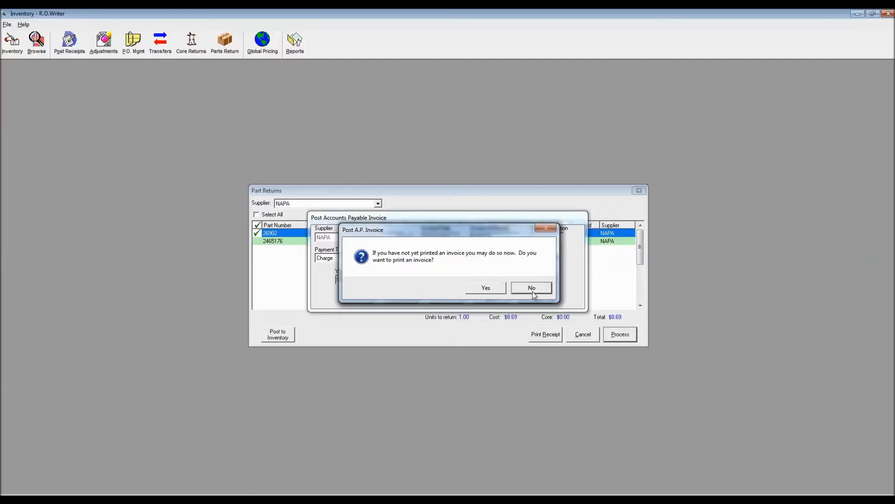
click(531, 292)
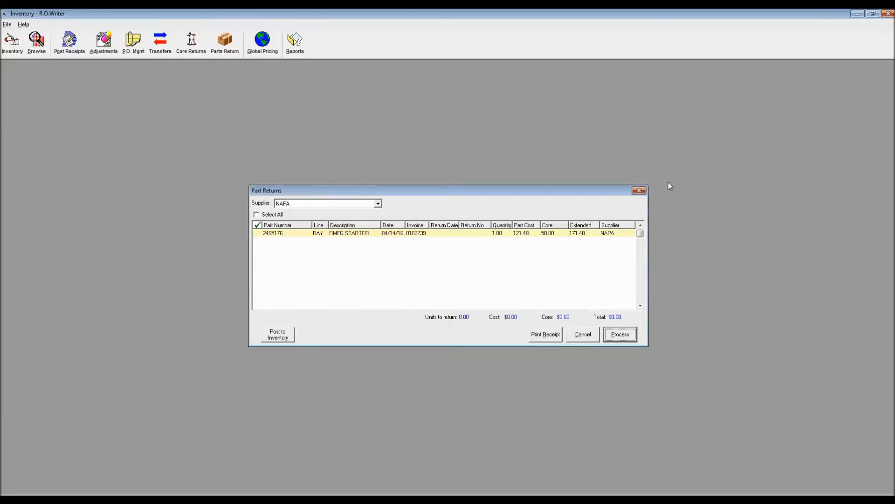
- Close the part returns, review the core returns for all suppliers, and reopen the part returns
click(643, 190)
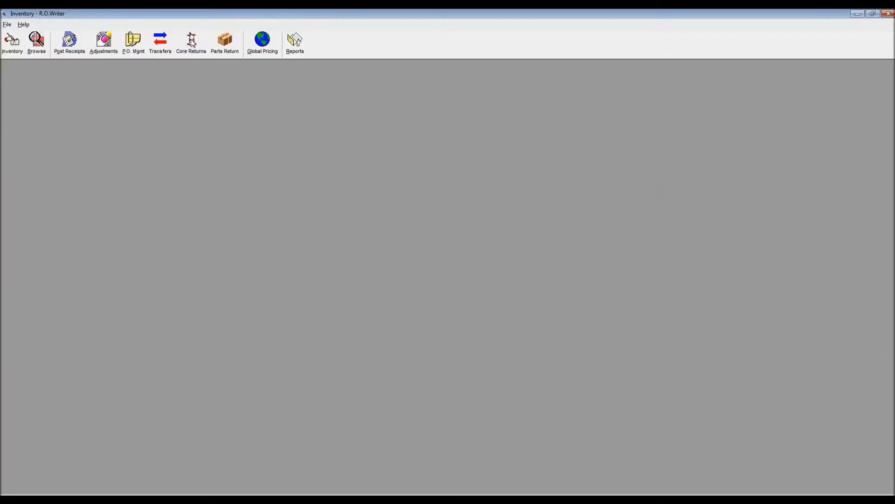
click(189, 51)
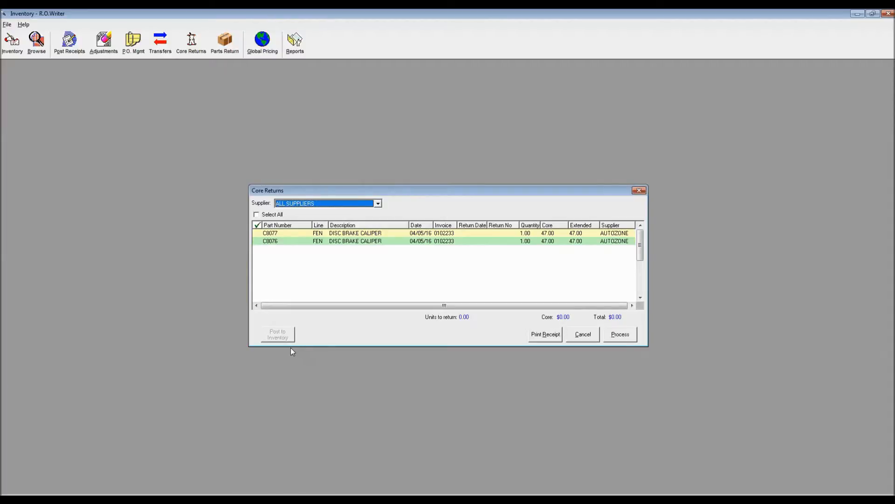
click(639, 192)
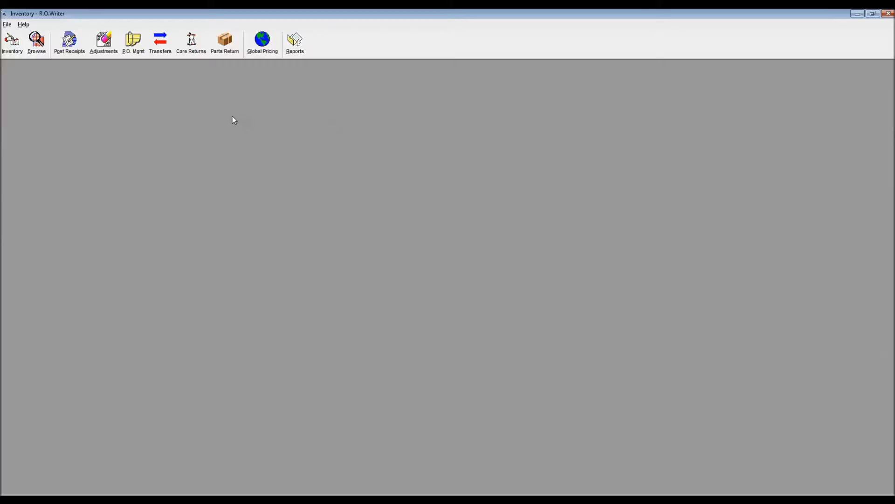
click(225, 47)
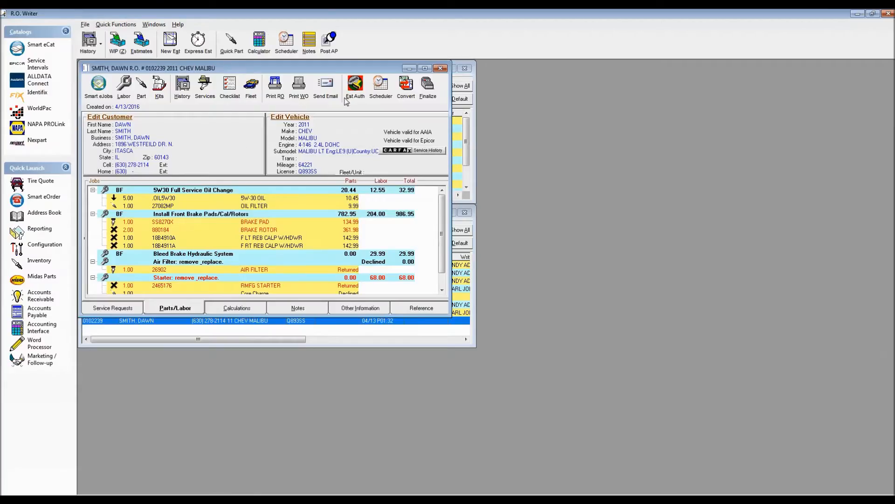
- Switch to the Malibu repair order and look up part MKD468V in inventory, cancelling without adding it
click(140, 88)
text(MKD468M)
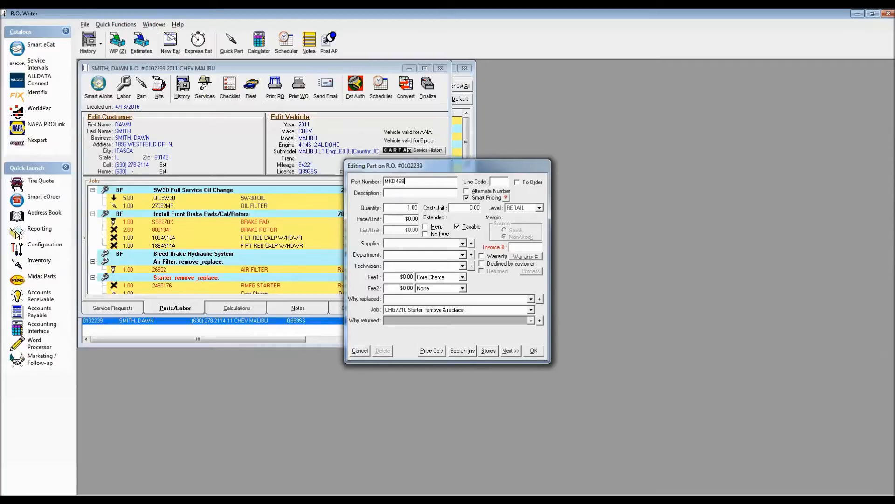
key(Tab)
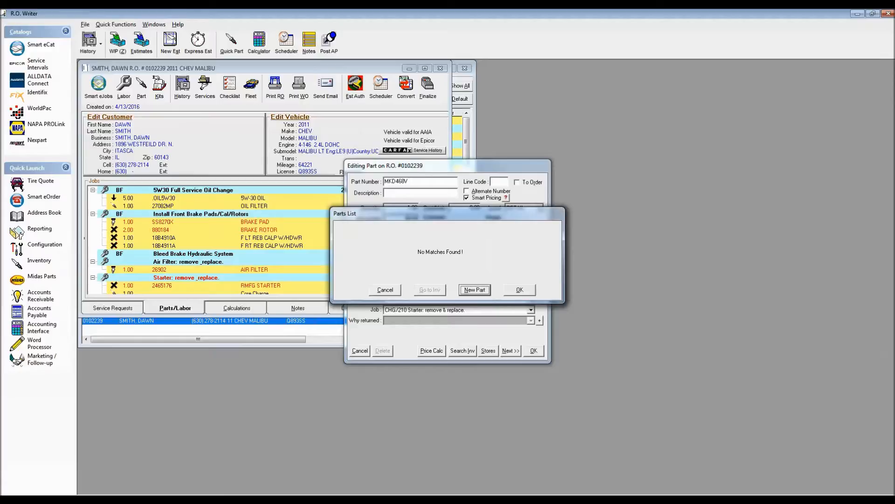
click(397, 290)
click(362, 351)
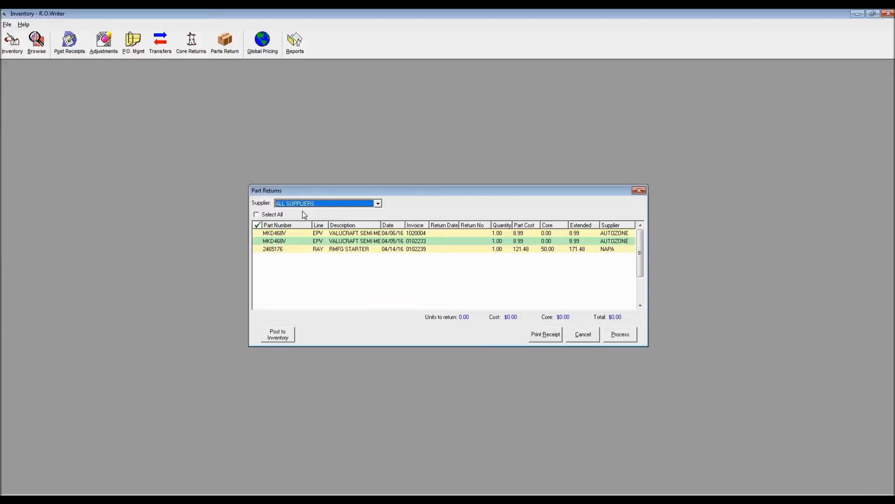
- Filter the part returns to supplier AUTOZONE and select all of its listed parts
click(304, 207)
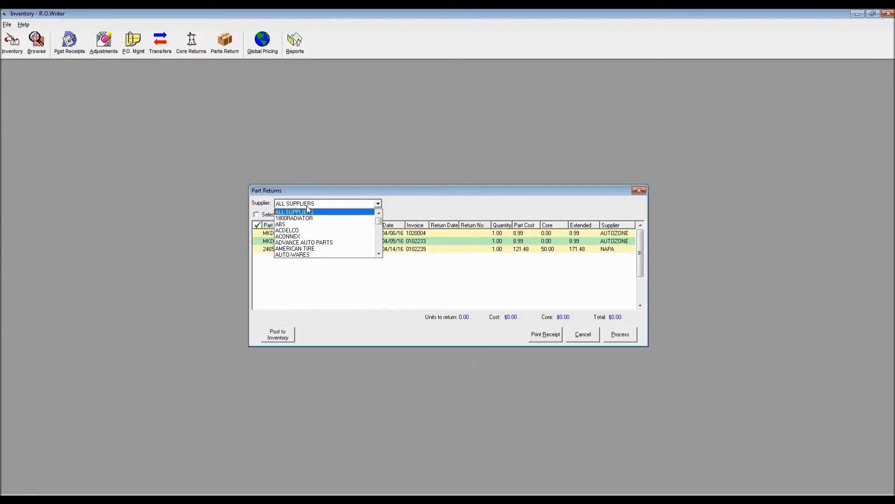
scroll(348, 253, down, 2)
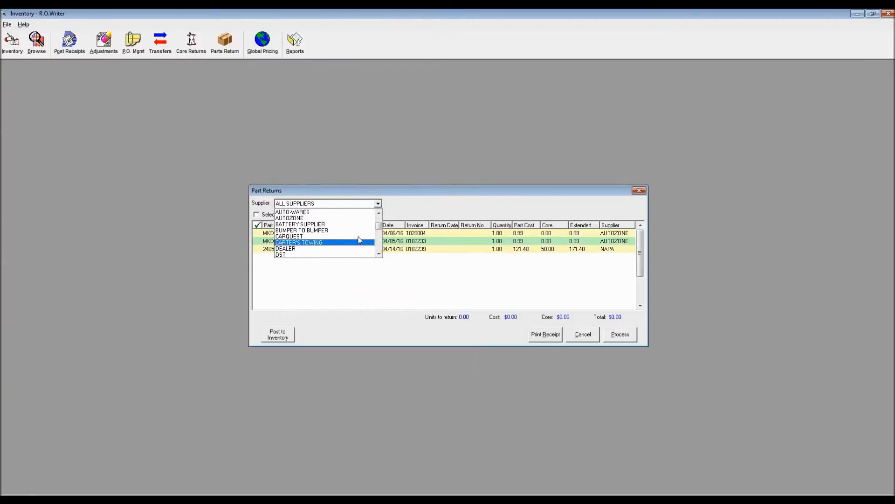
click(359, 255)
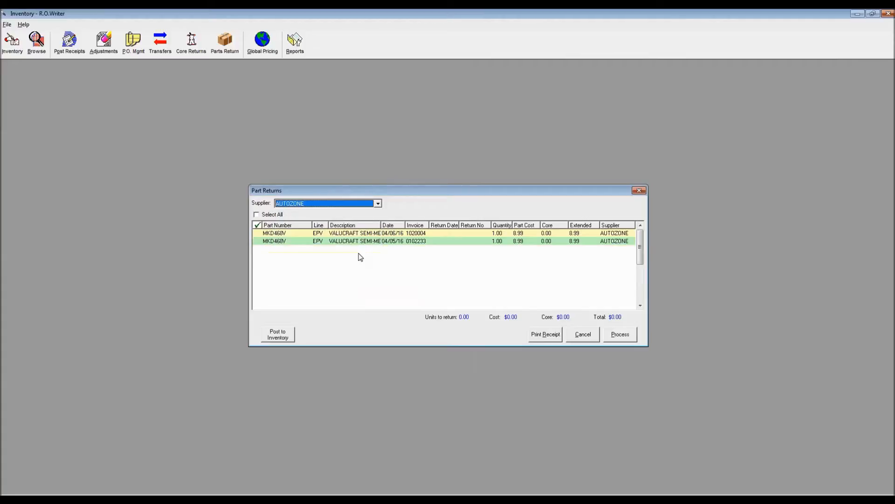
click(257, 215)
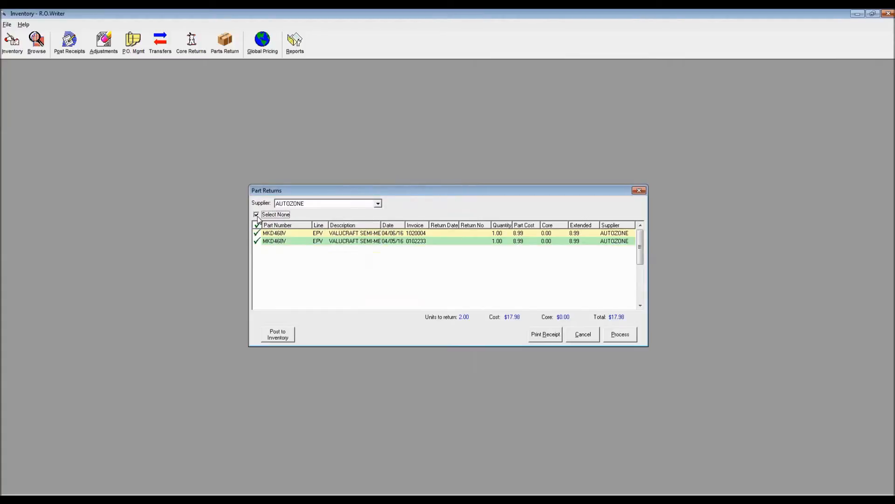
- Post the selected AUTOZONE parts to inventory, entering the required password and agreeing to adjust the on-hand values
click(274, 338)
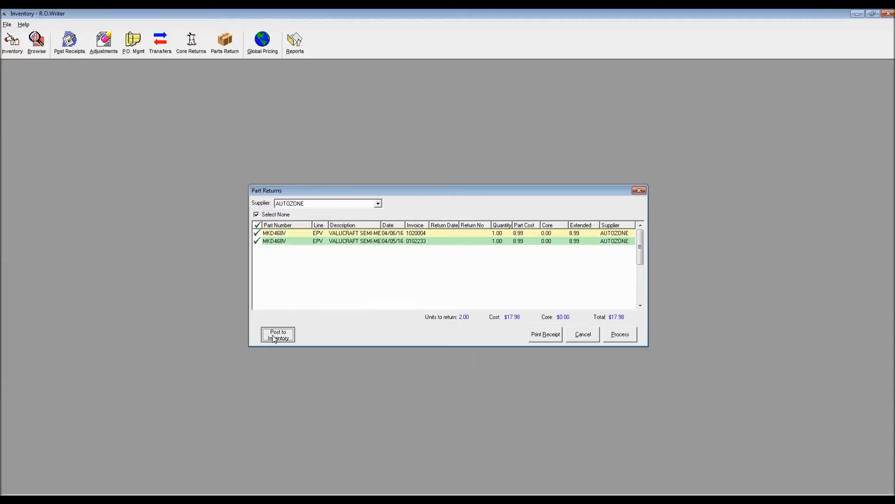
text(*)
key(Return)
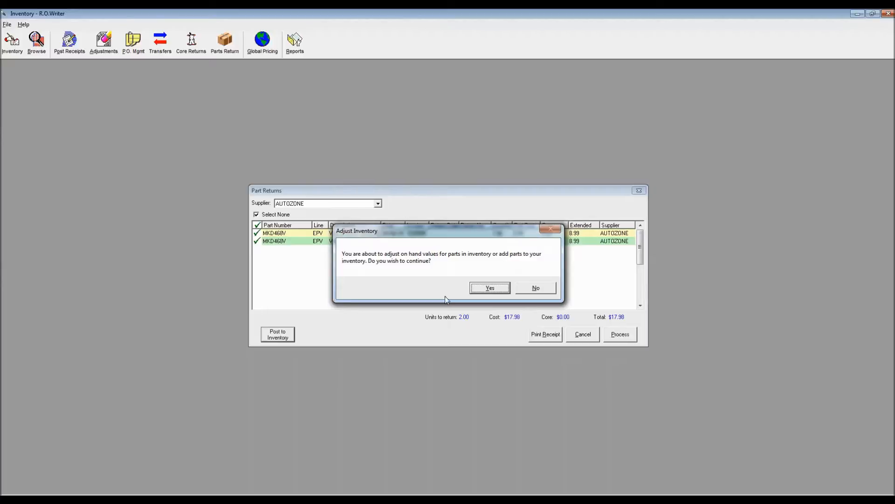
click(490, 287)
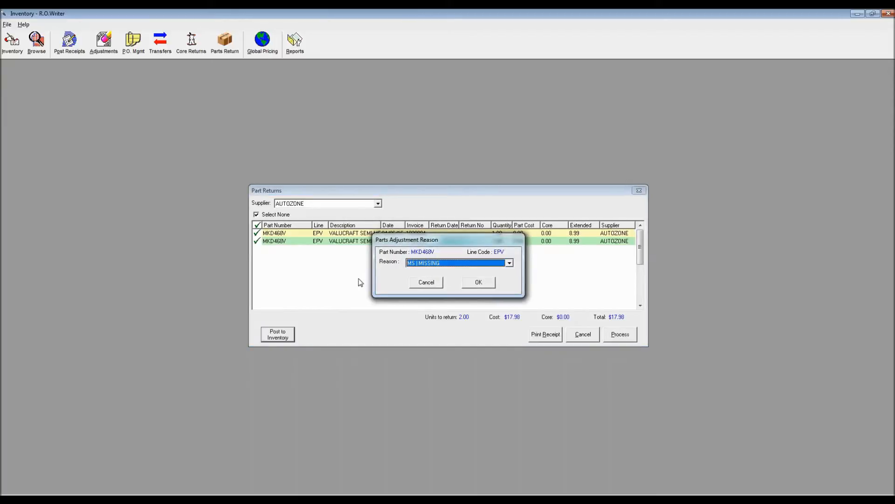
- Assign an adjustment reason to each of the two MKD468V returns and close the part returns
click(509, 262)
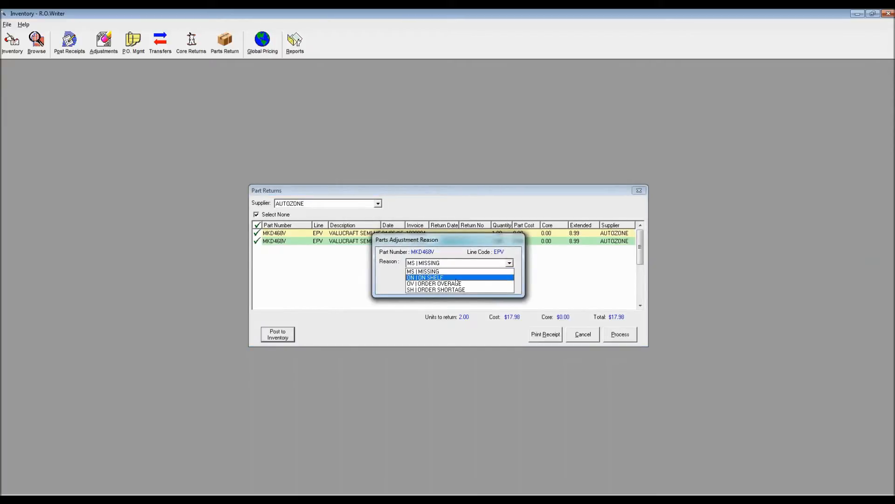
click(456, 284)
click(476, 283)
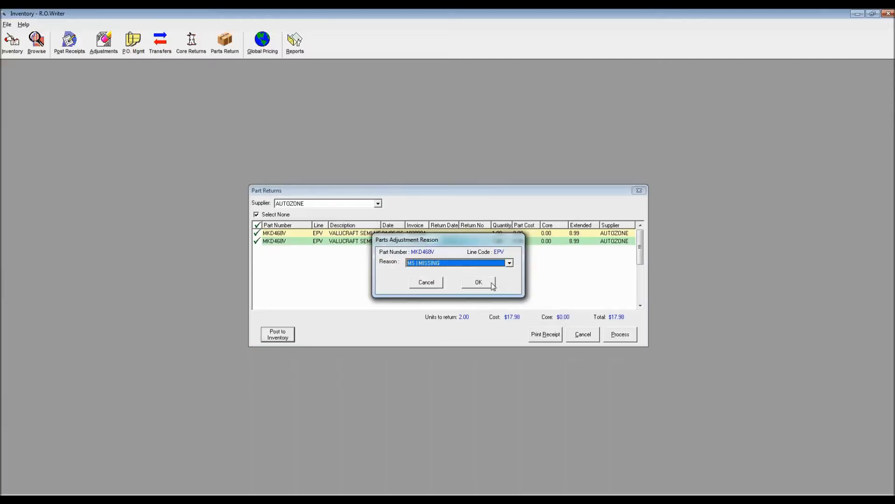
click(509, 263)
click(471, 284)
click(478, 282)
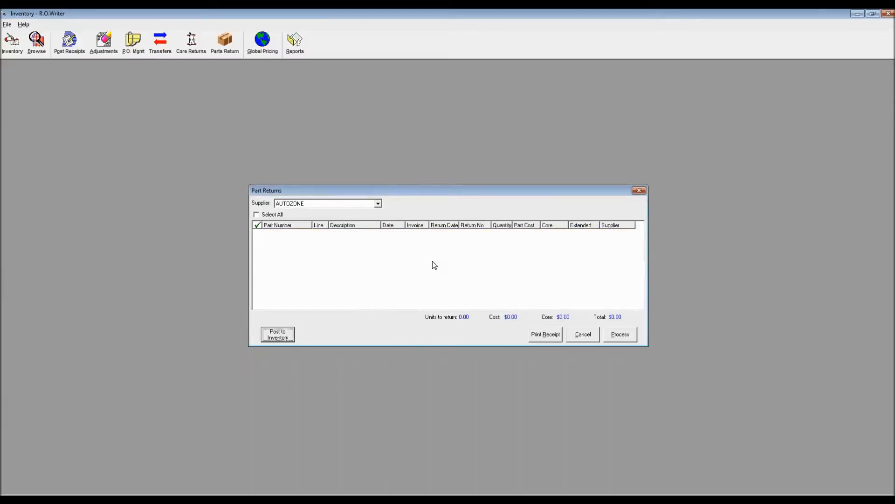
click(639, 190)
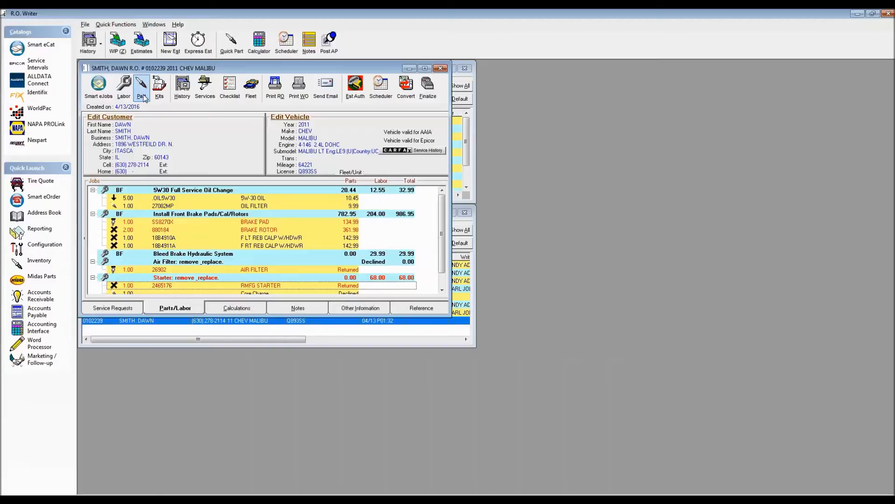
- Check the on-hand quantity of part MKD468V from the Malibu repair order, cancelling the part entry
click(142, 88)
text(MKD4)
text(68M)
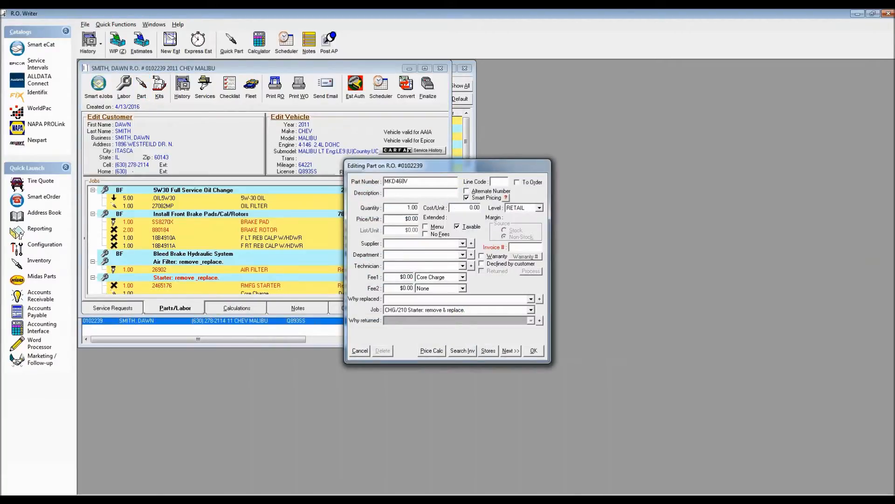
key(Return)
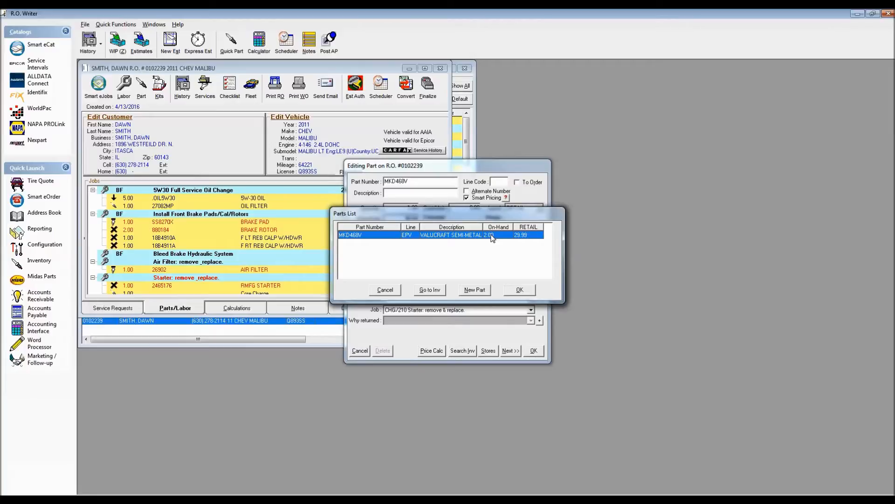
click(385, 290)
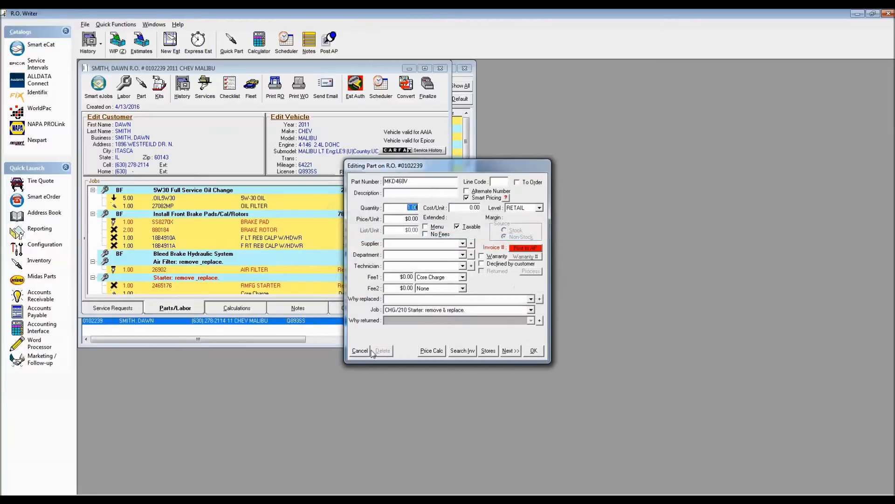
click(359, 351)
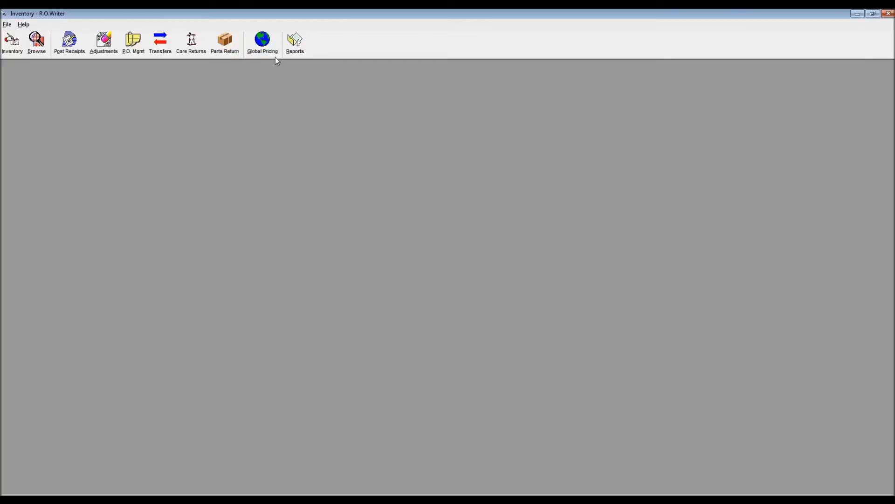
- Open the inventory reports and view the conditions for the Parts Receipt and Parts Returned reports
click(295, 45)
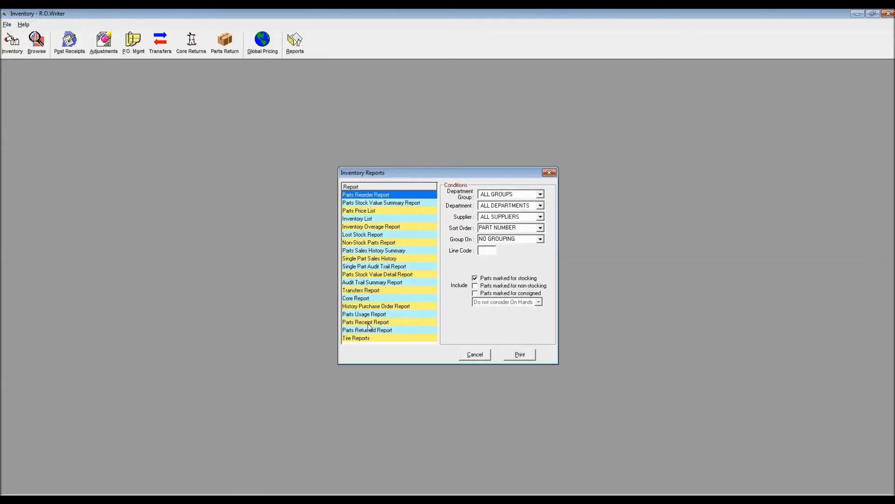
click(384, 323)
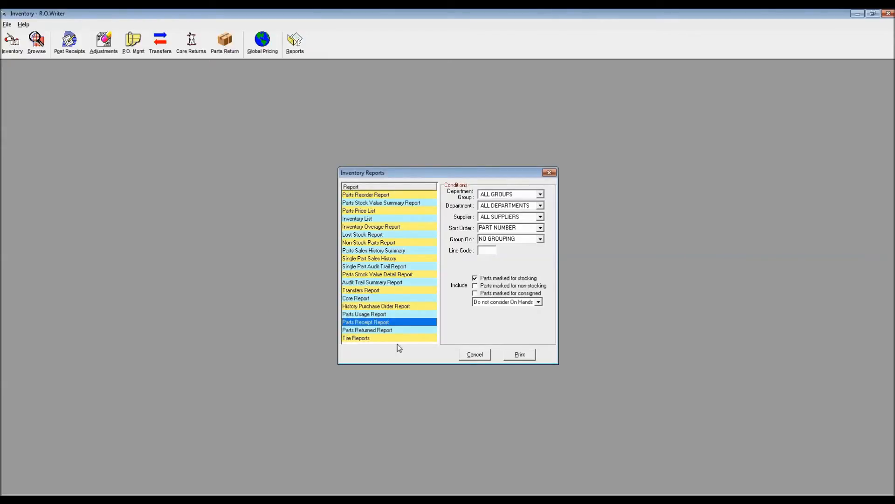
click(388, 330)
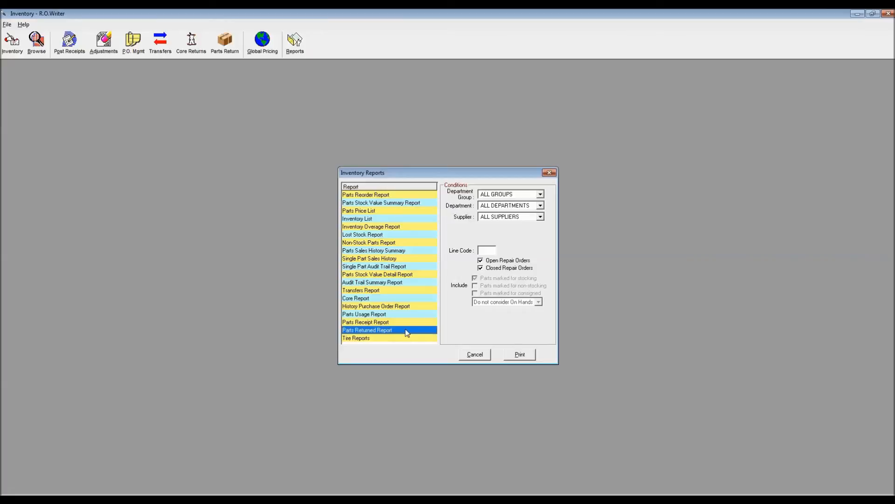
- Preview the Core Report on screen for all suppliers, including open and closed repair orders, and close the inventory reports
click(371, 300)
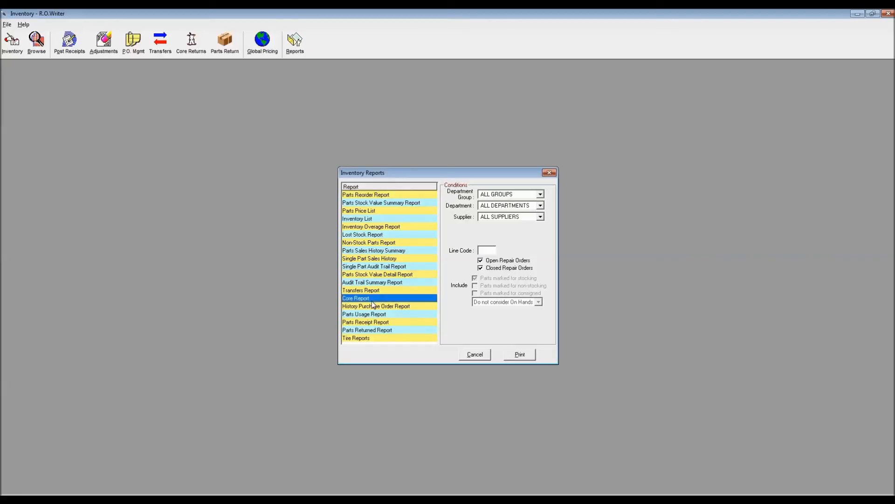
click(530, 356)
click(455, 295)
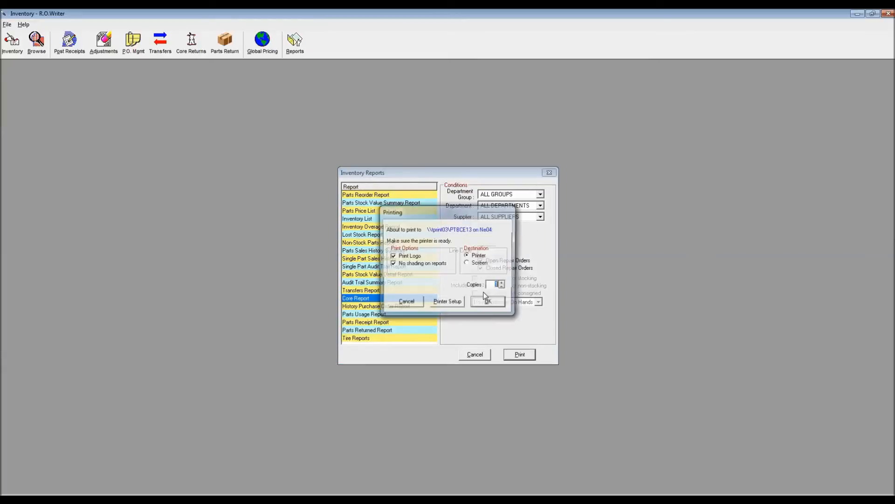
click(496, 307)
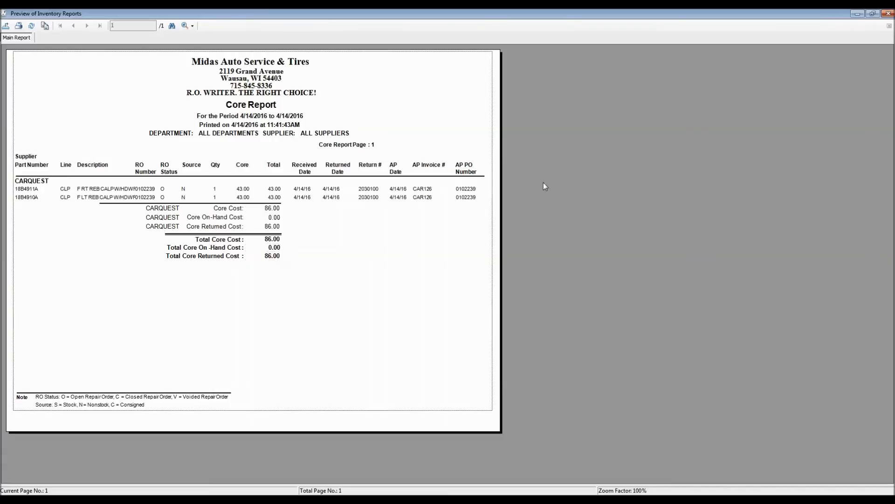
click(4, 14)
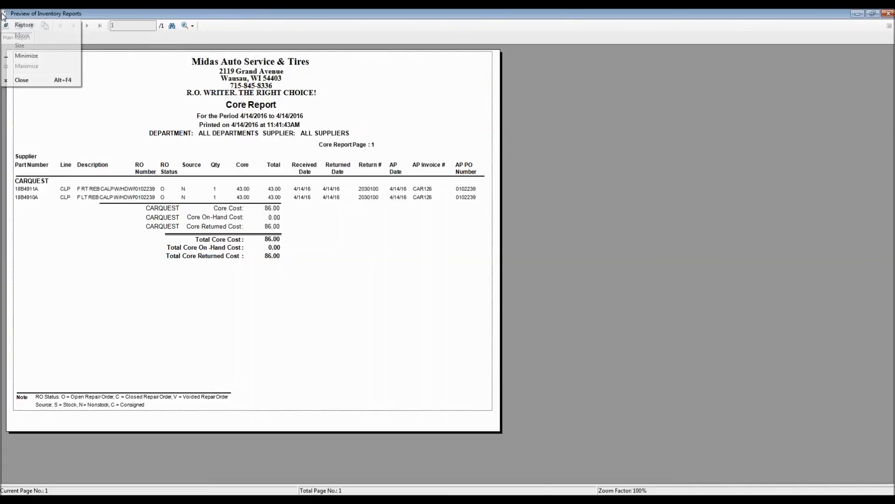
double_click(3, 14)
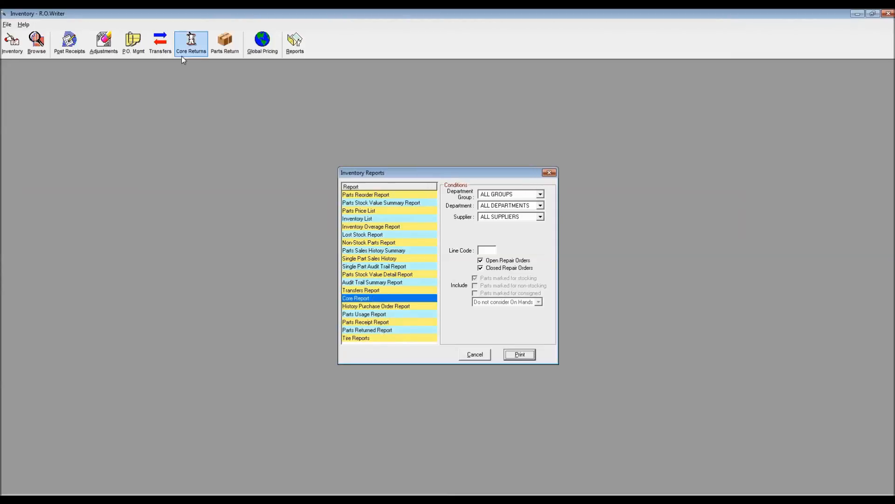
click(549, 173)
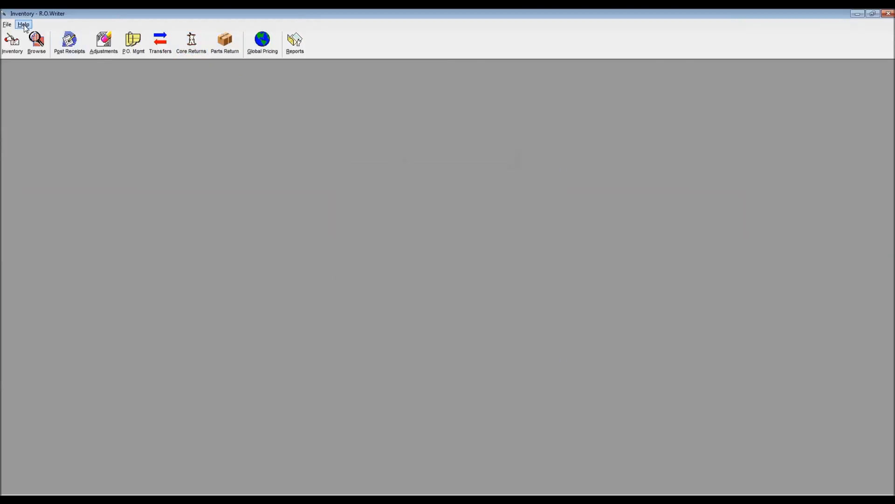